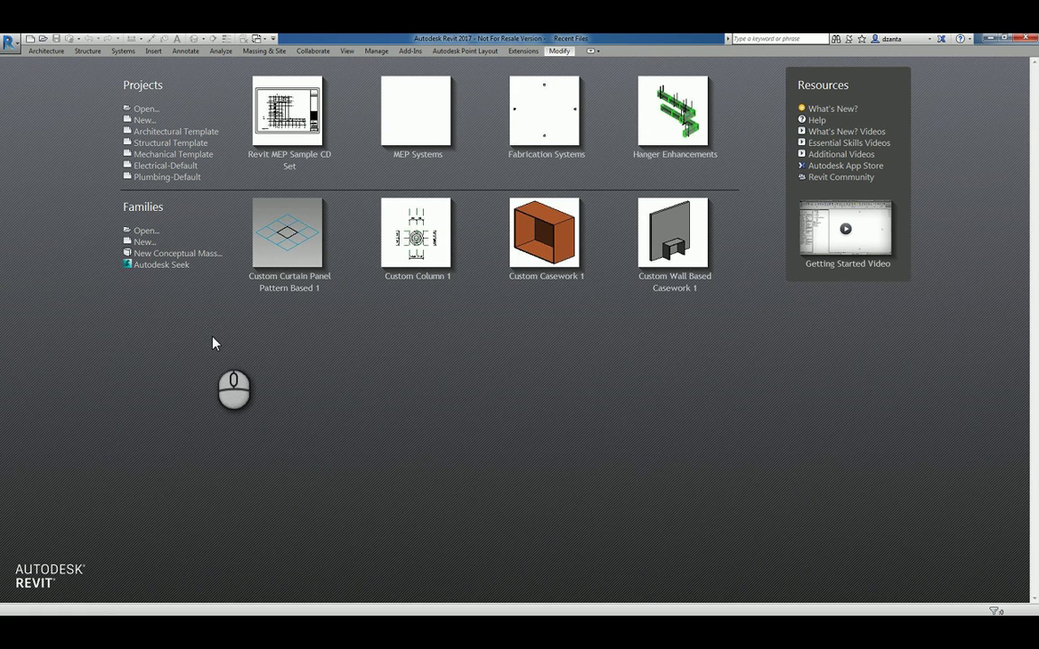
# Start a new family from the Curtain Wall Panel.rft template.
pyautogui.click(144, 242)
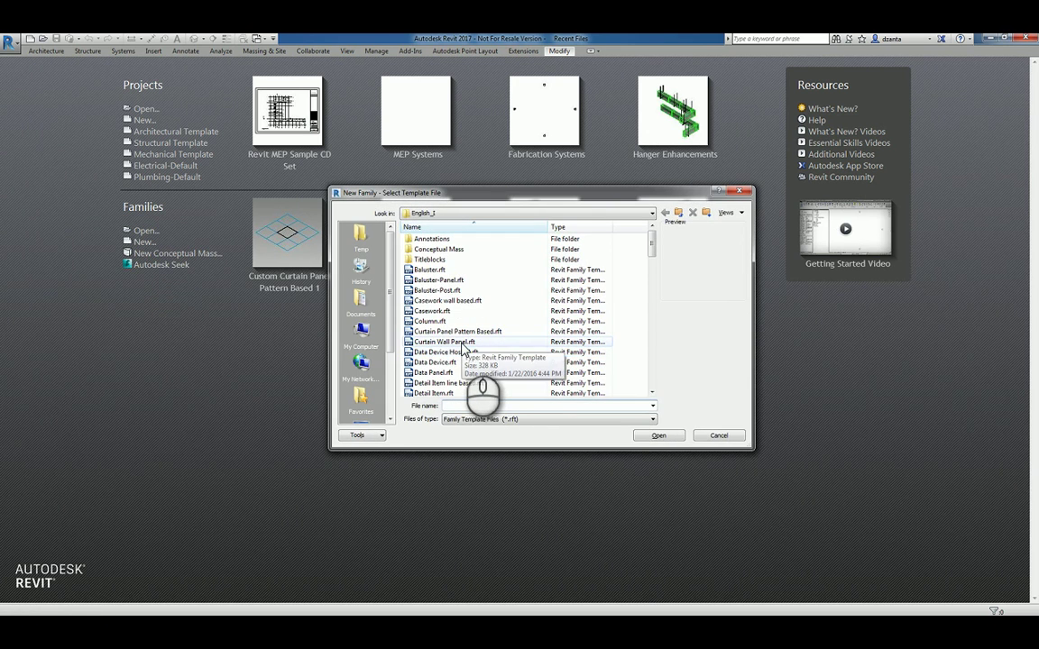
pyautogui.click(463, 345)
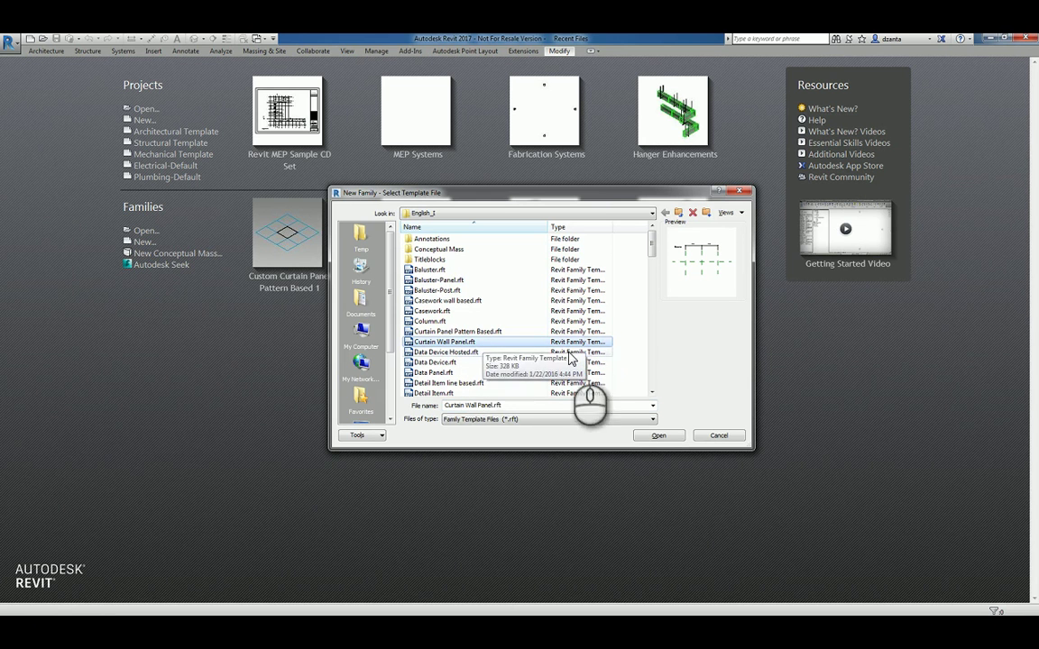
pyautogui.click(659, 436)
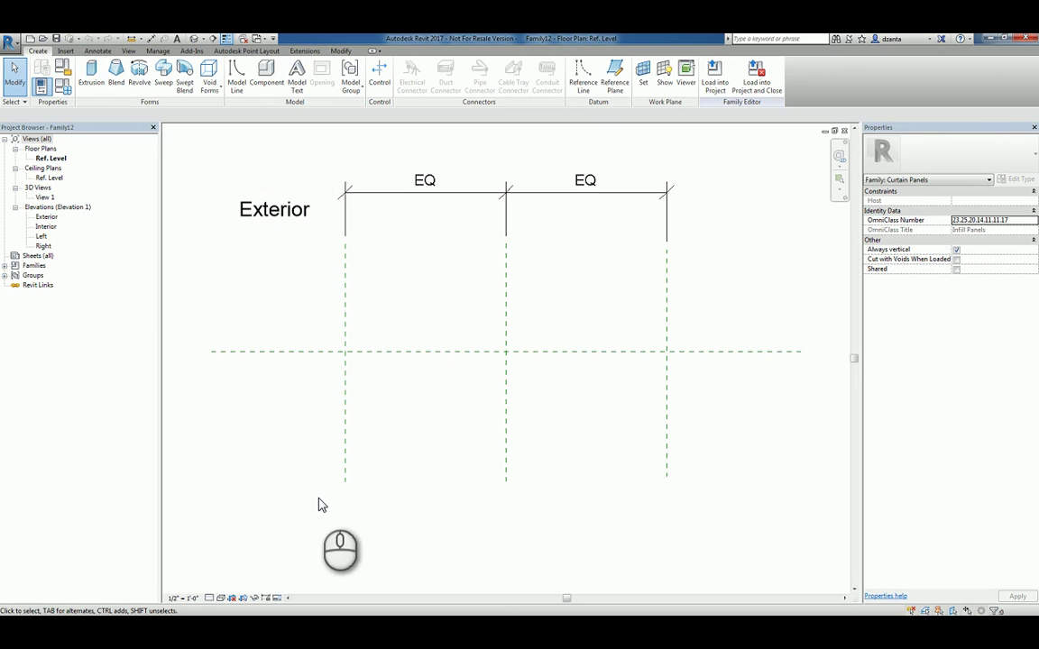
pyautogui.click(320, 352)
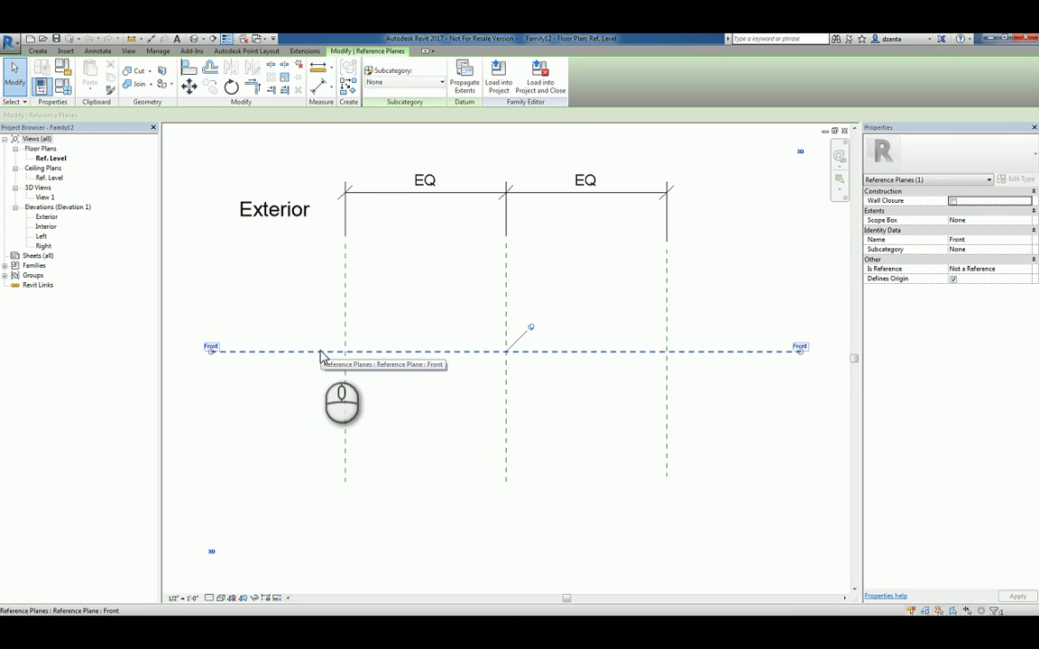
pyautogui.click(776, 304)
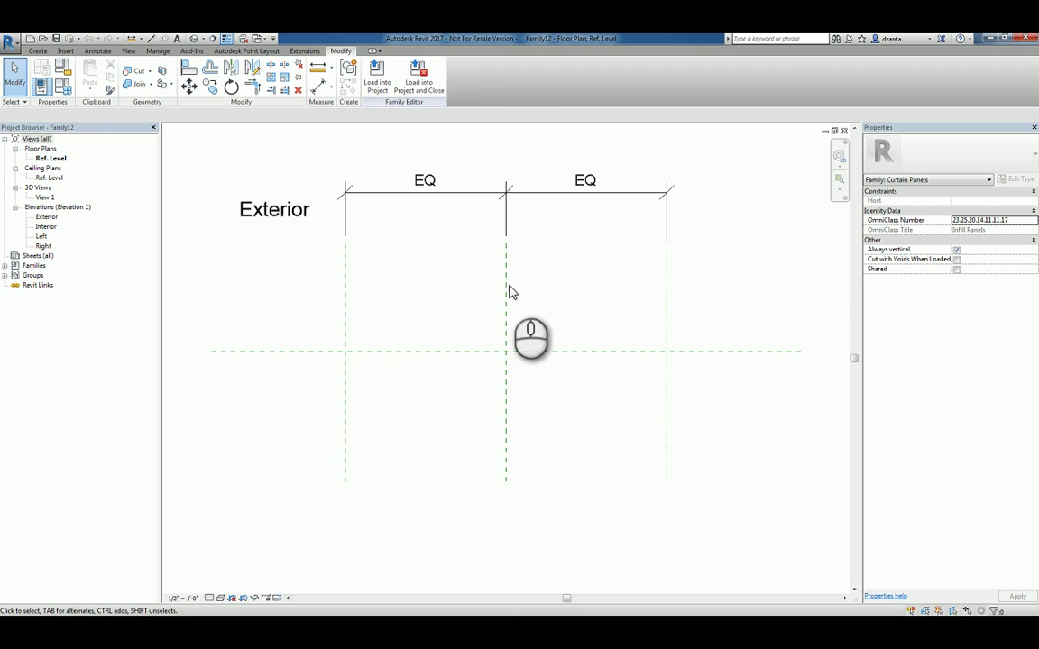
pyautogui.click(345, 296)
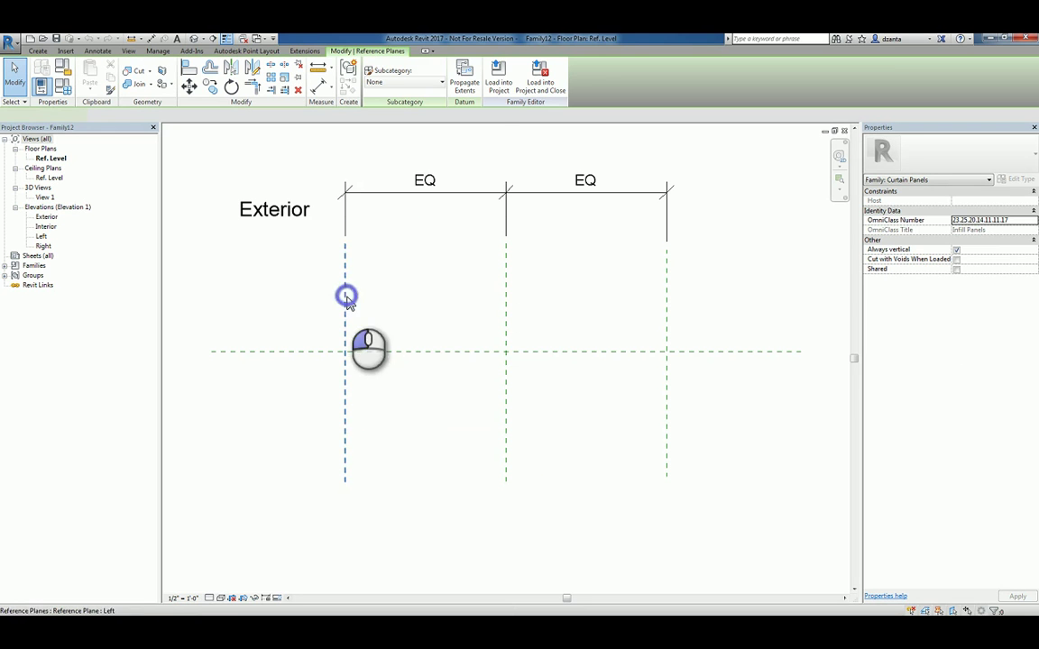
pyautogui.click(505, 294)
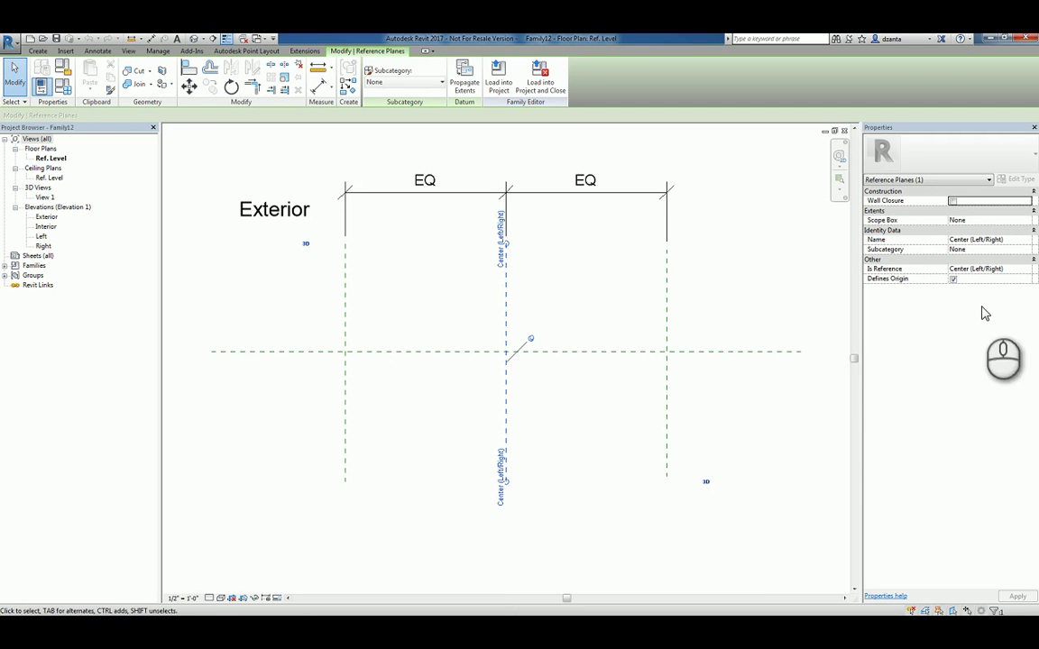
pyautogui.click(708, 310)
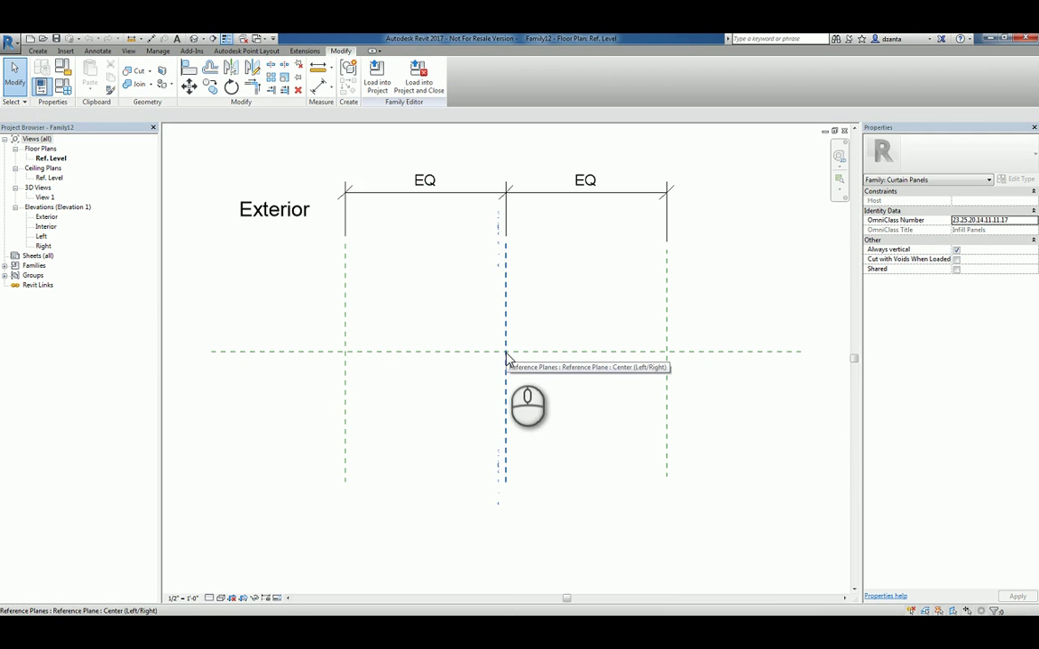
pyautogui.doubleClick(42, 218)
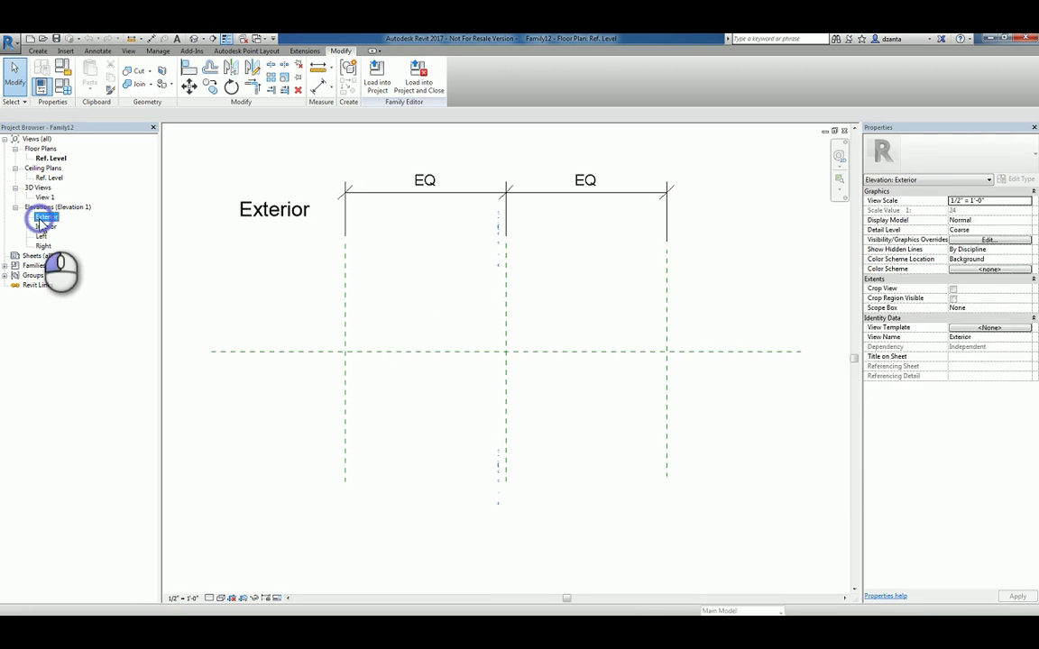
pyautogui.middleClick(419, 356)
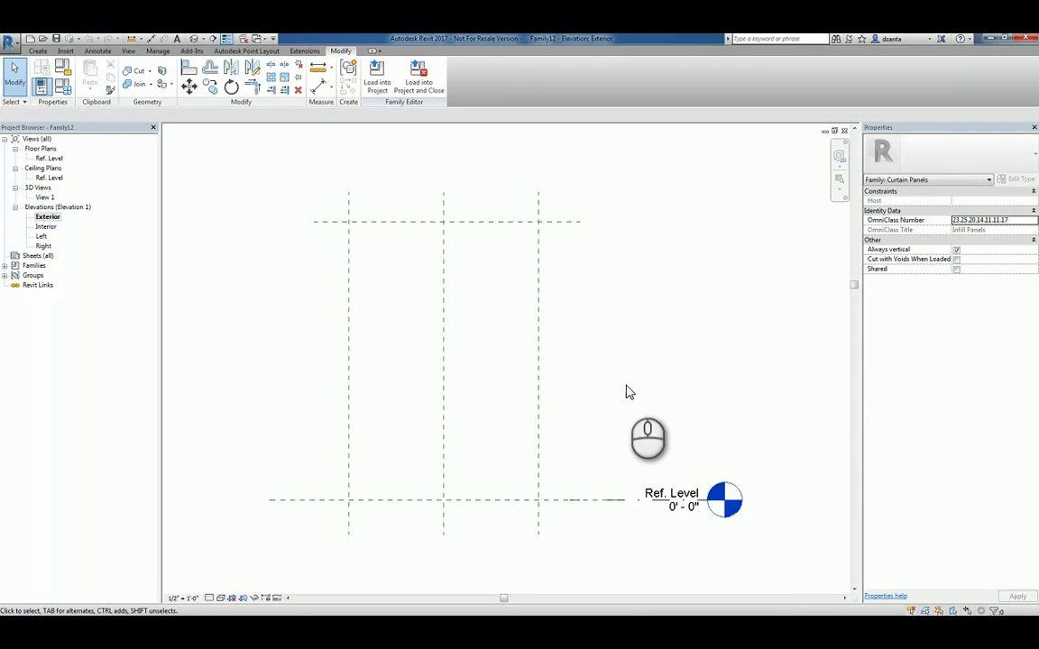
pyautogui.click(556, 231)
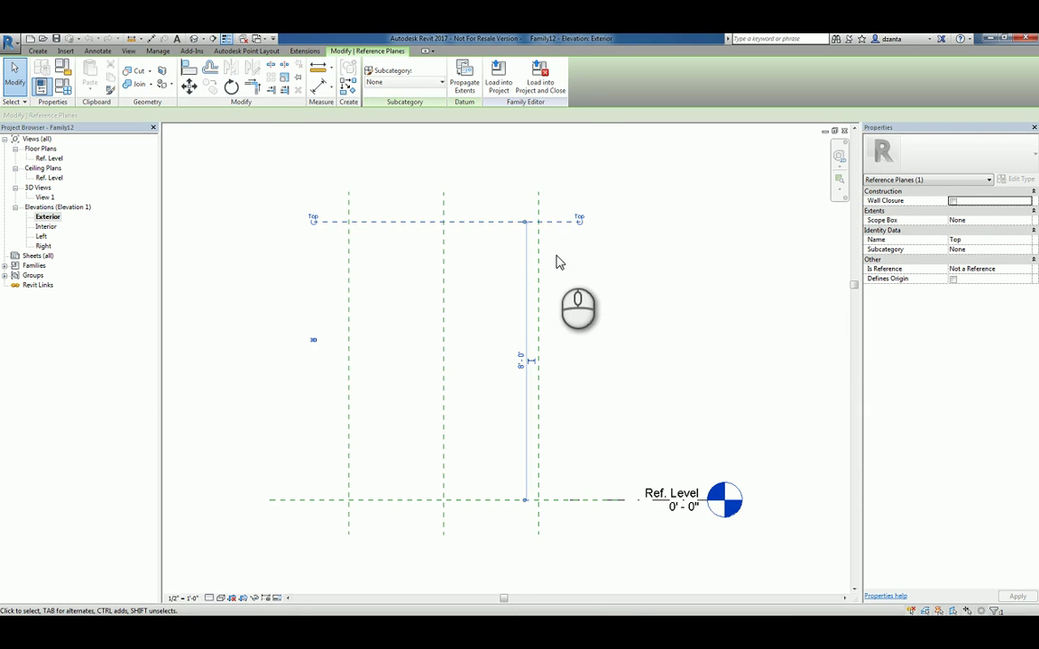
pyautogui.click(565, 284)
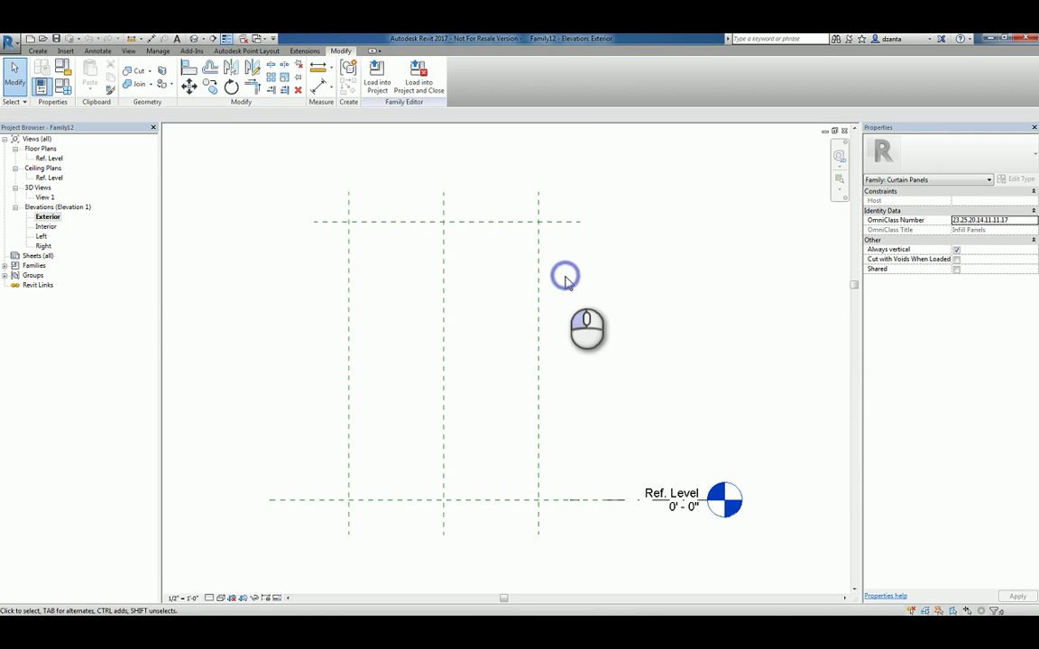
pyautogui.click(54, 159)
pyautogui.doubleClick(54, 159)
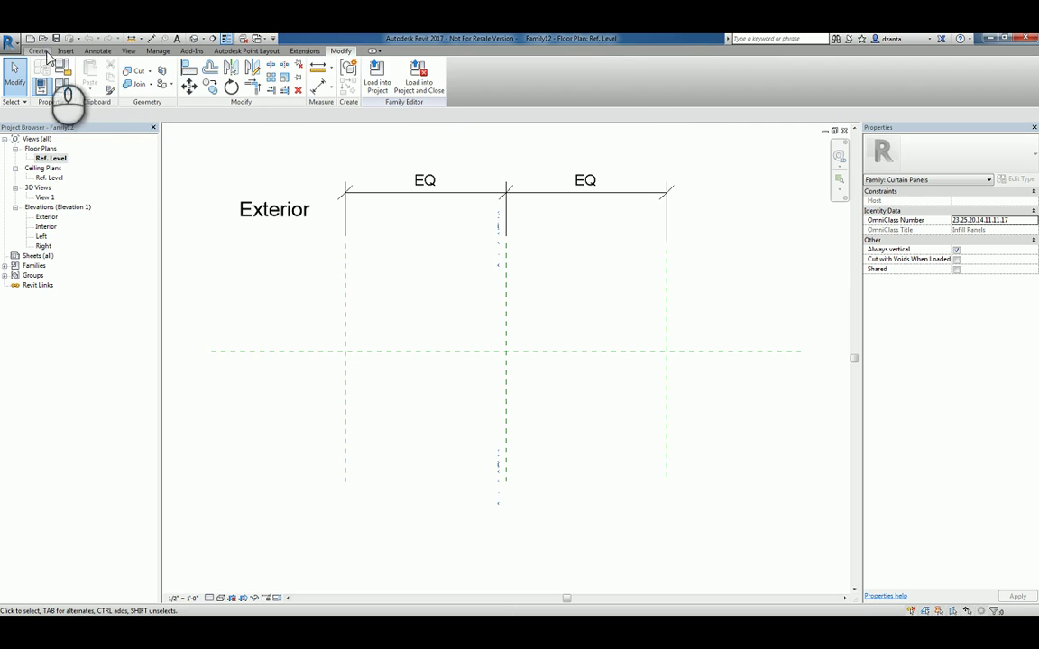
# Sketch an extrusion rectangle between the Left and Right reference planes with its edges locked.
pyautogui.click(38, 51)
pyautogui.click(91, 79)
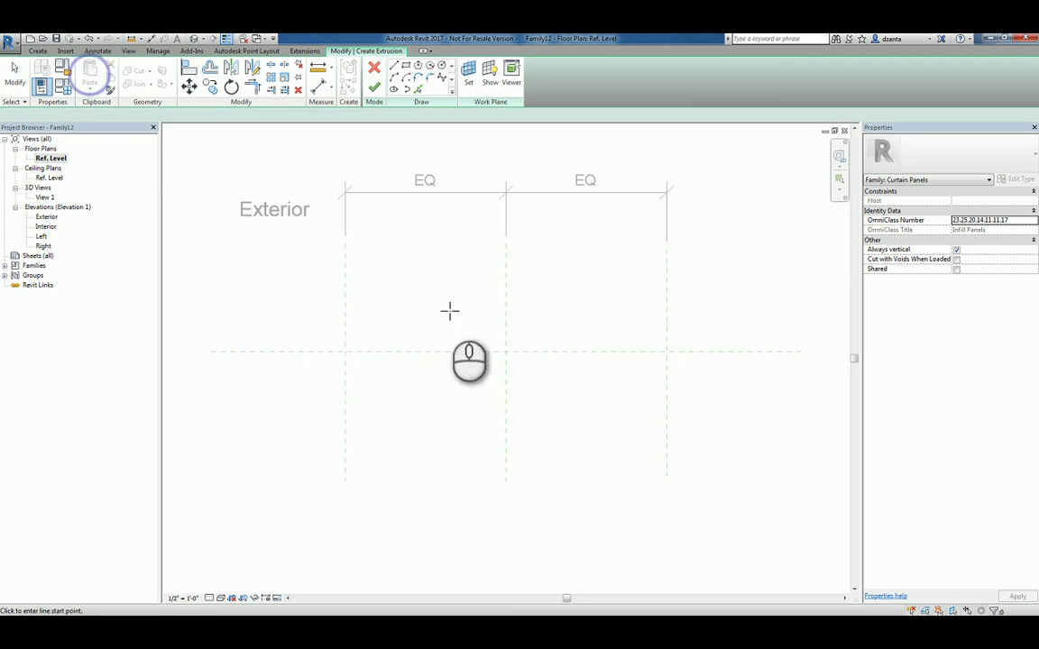
pyautogui.click(344, 350)
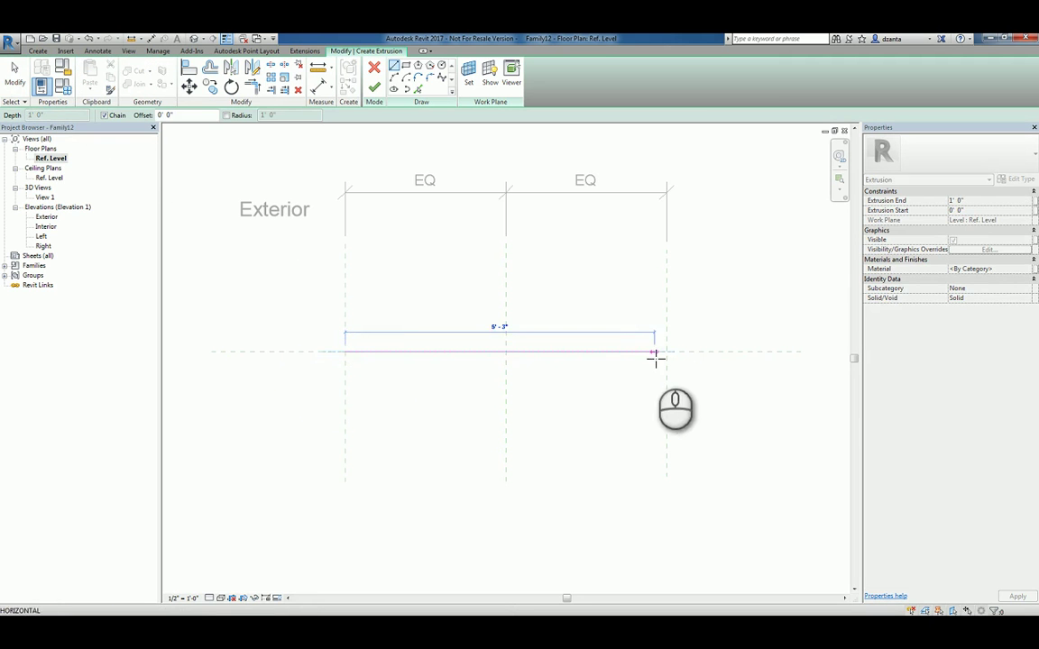
pyautogui.click(405, 66)
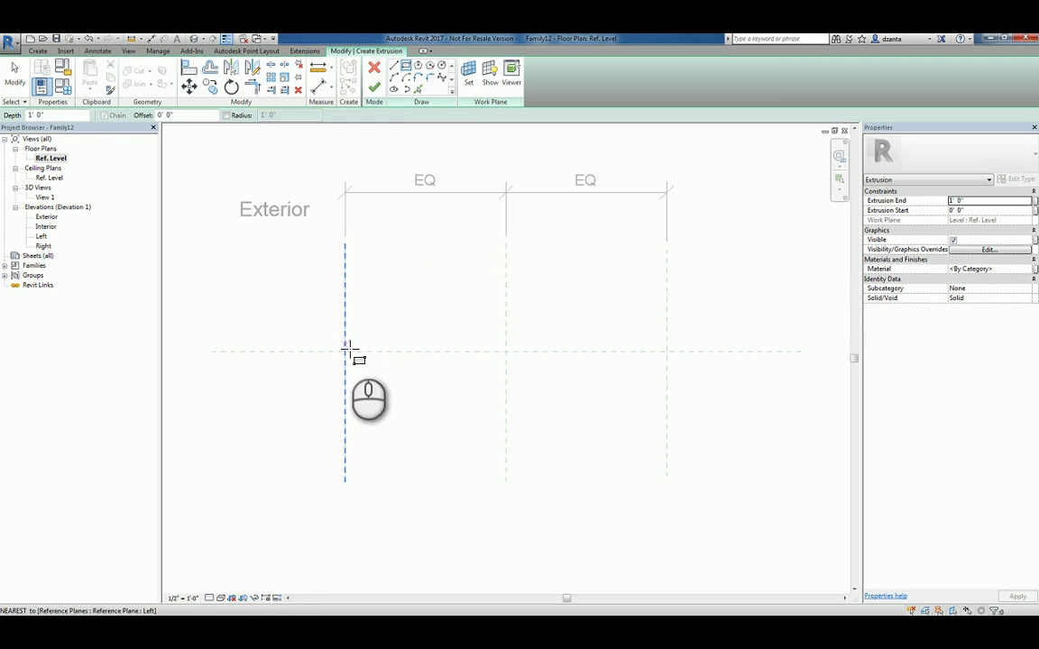
pyautogui.click(346, 352)
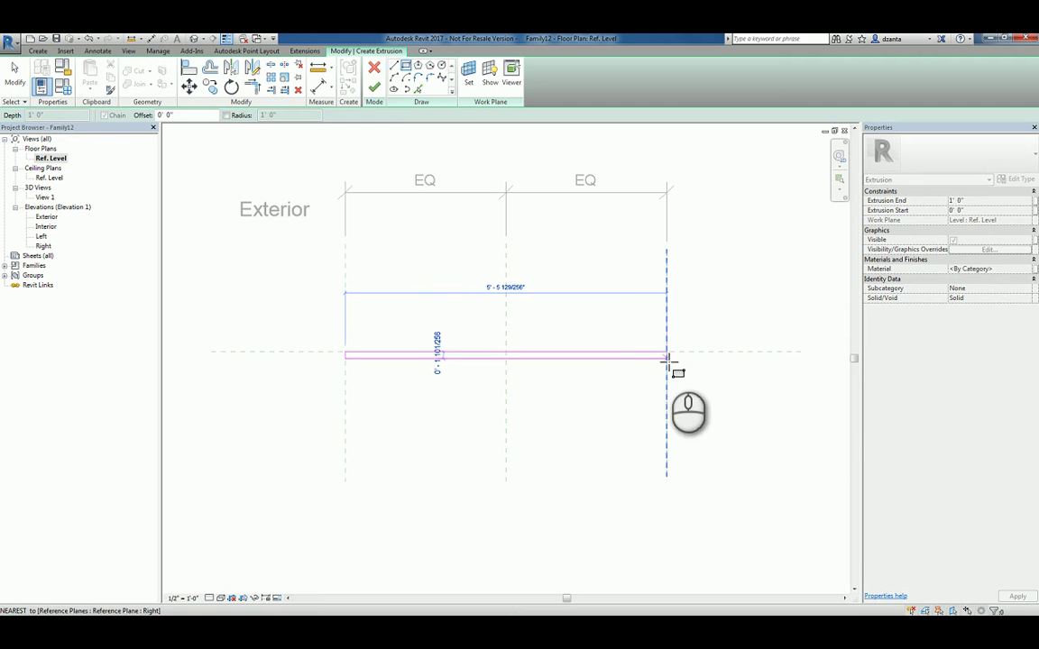
pyautogui.click(665, 359)
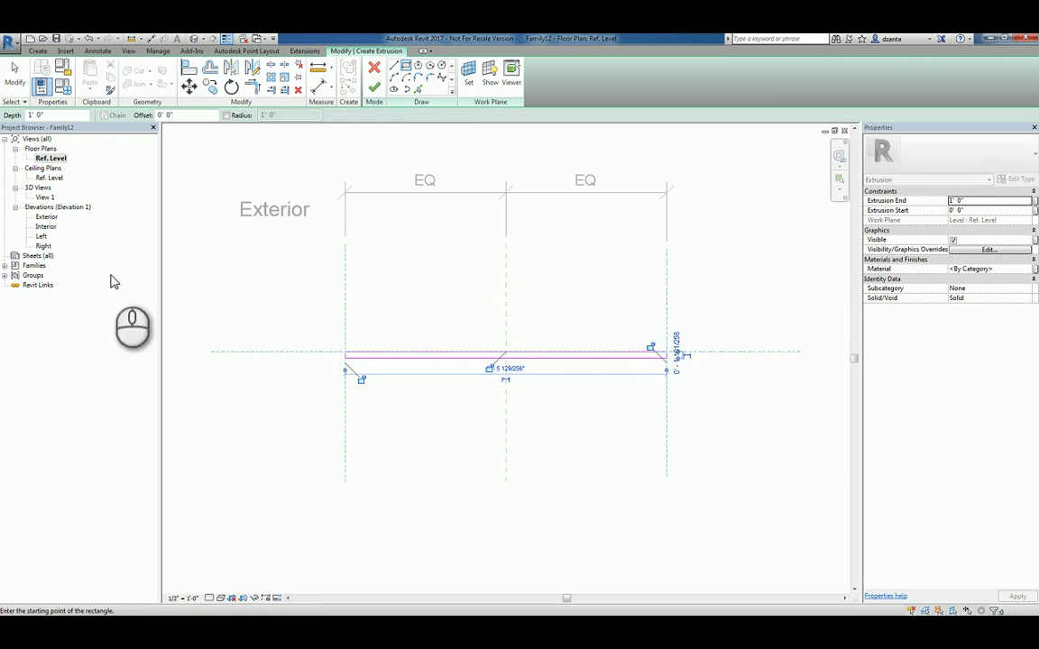
pyautogui.click(489, 368)
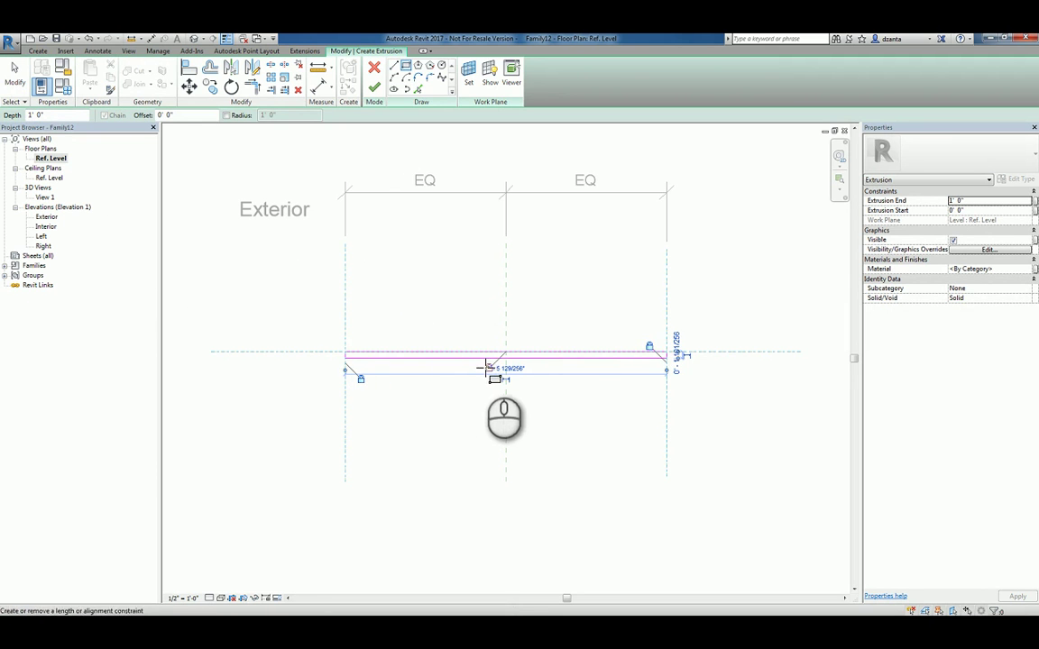
pyautogui.scroll(5, 496, 377)
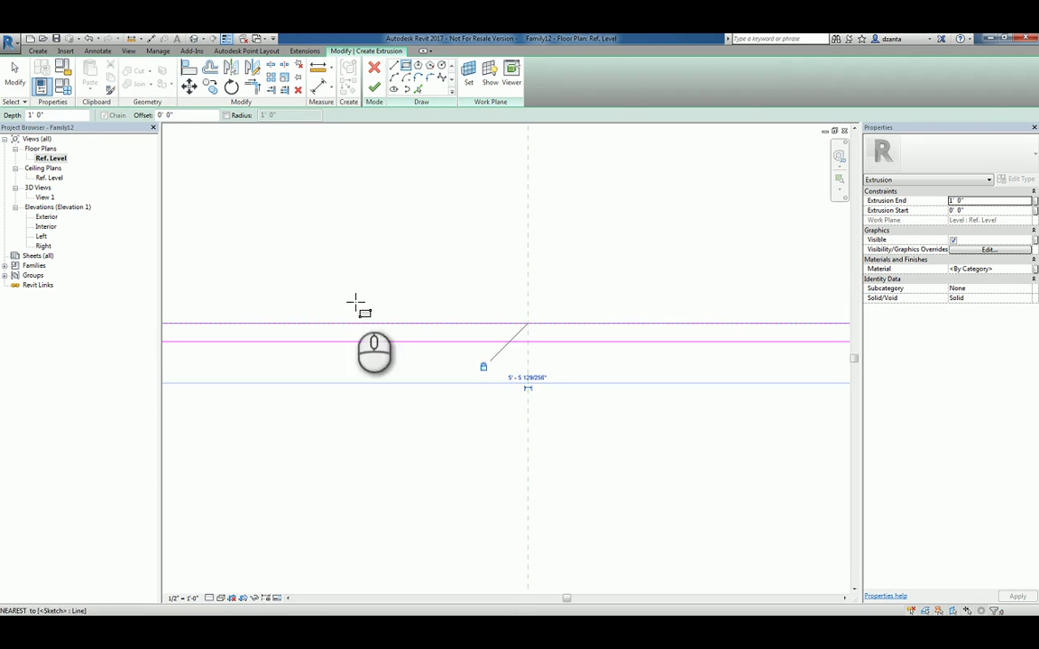
pyautogui.click(16, 83)
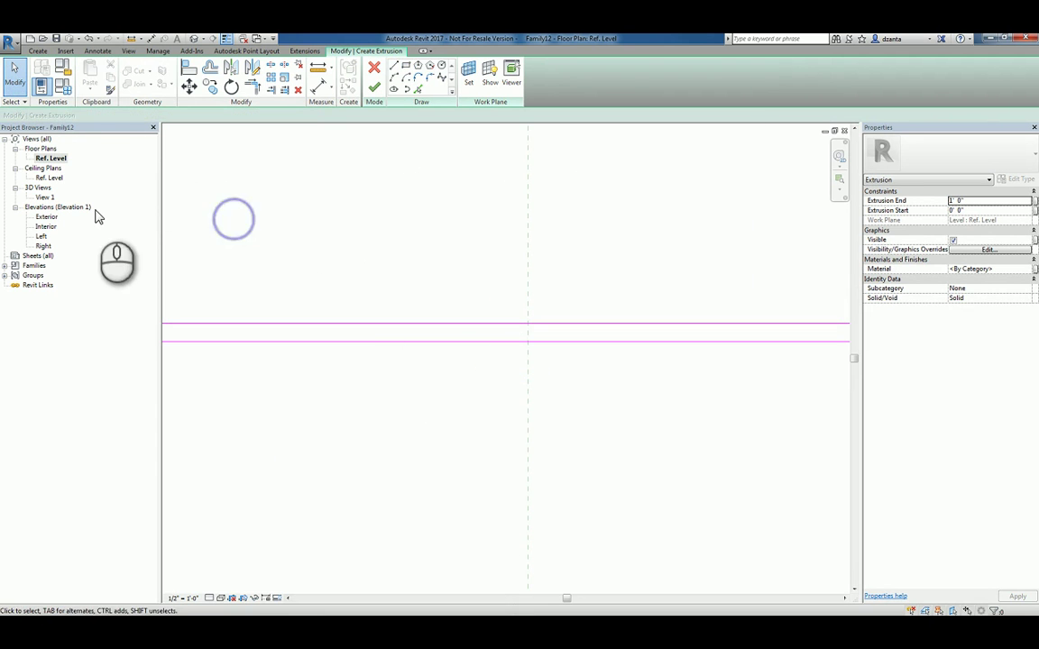
# Finish the extrusion and stretch it from Ref. Level up to Top in the Exterior elevation.
pyautogui.doubleClick(47, 217)
pyautogui.click(374, 88)
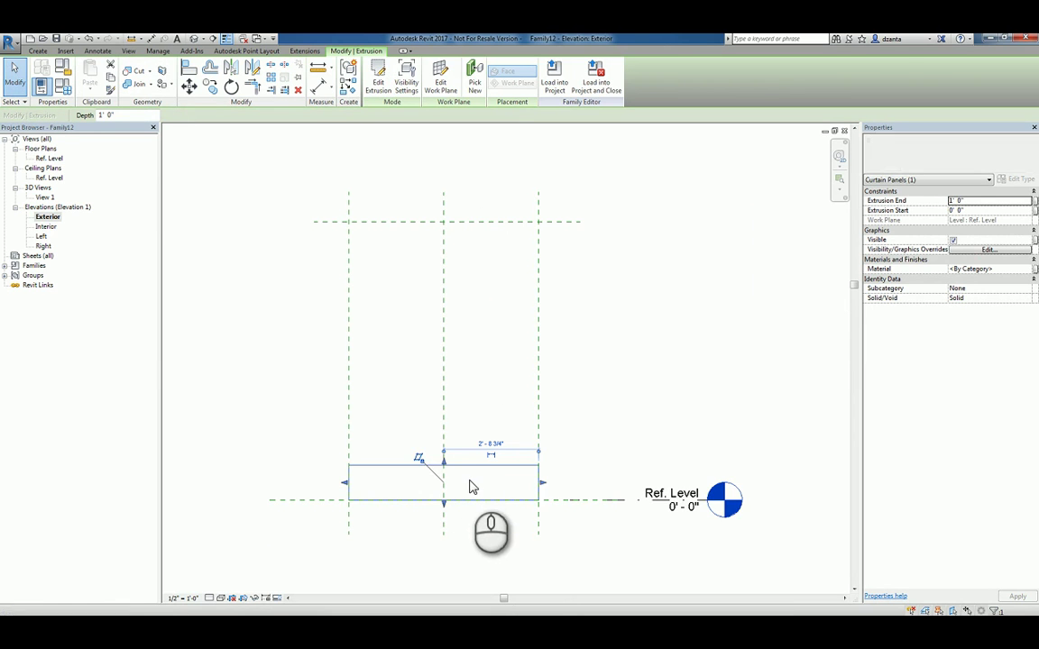
pyautogui.click(471, 484)
pyautogui.moveTo(443, 464); pyautogui.dragTo(441, 222)
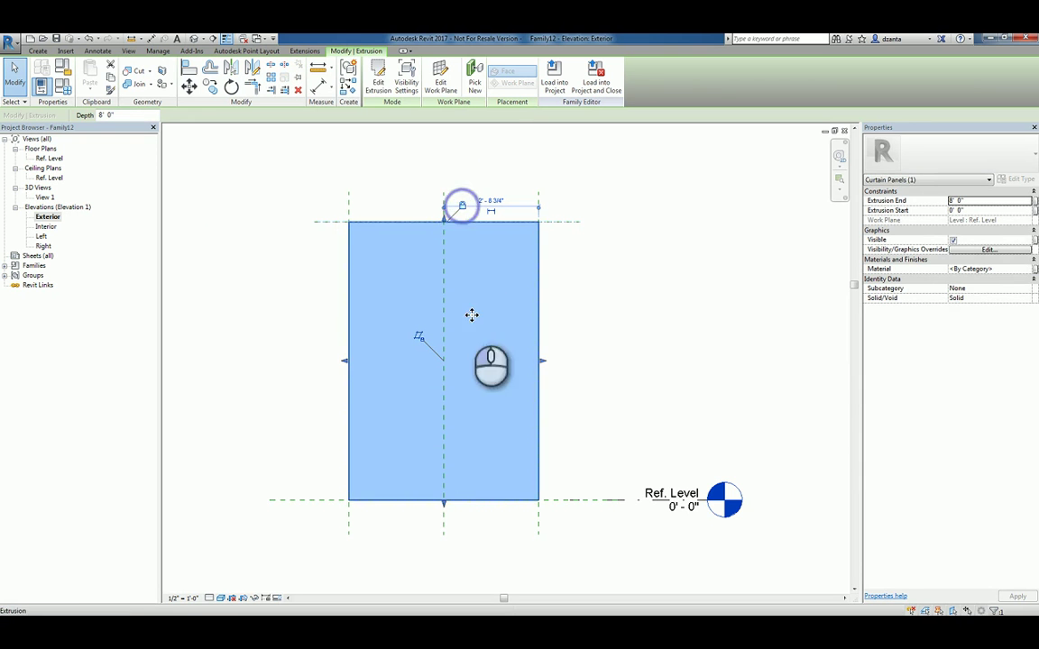
pyautogui.moveTo(442, 501)
pyautogui.mouseDown()
pyautogui.moveTo(444, 463)
pyautogui.moveTo(447, 505)
pyautogui.mouseUp()
pyautogui.click(487, 539)
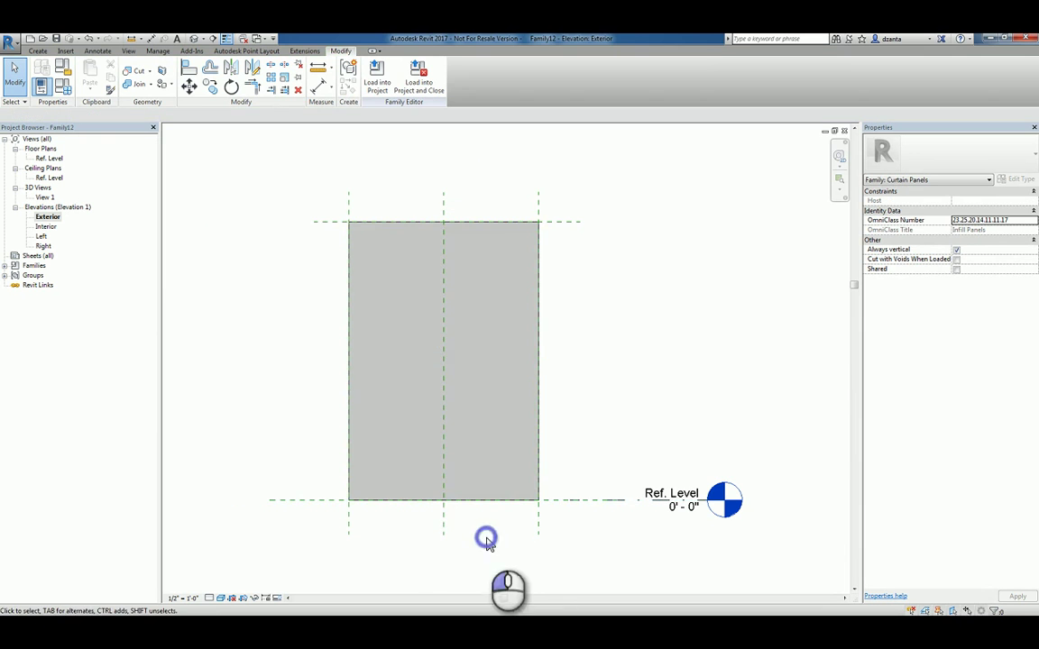
# Review the panel in 3D, then close the 3D and Exterior elevation views.
pyautogui.click(194, 41)
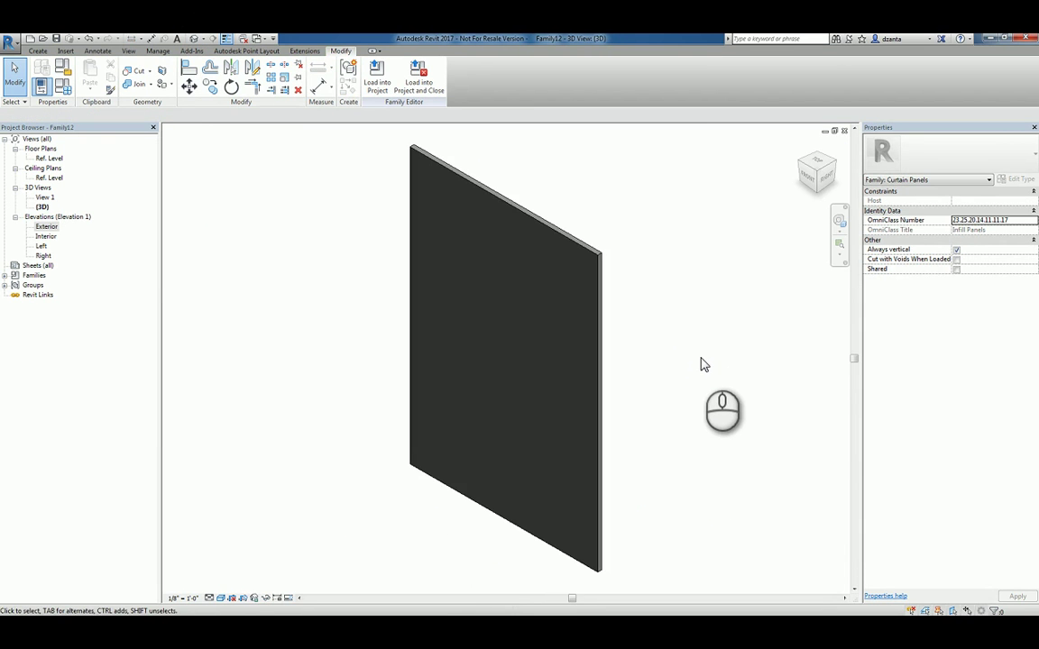
pyautogui.click(844, 131)
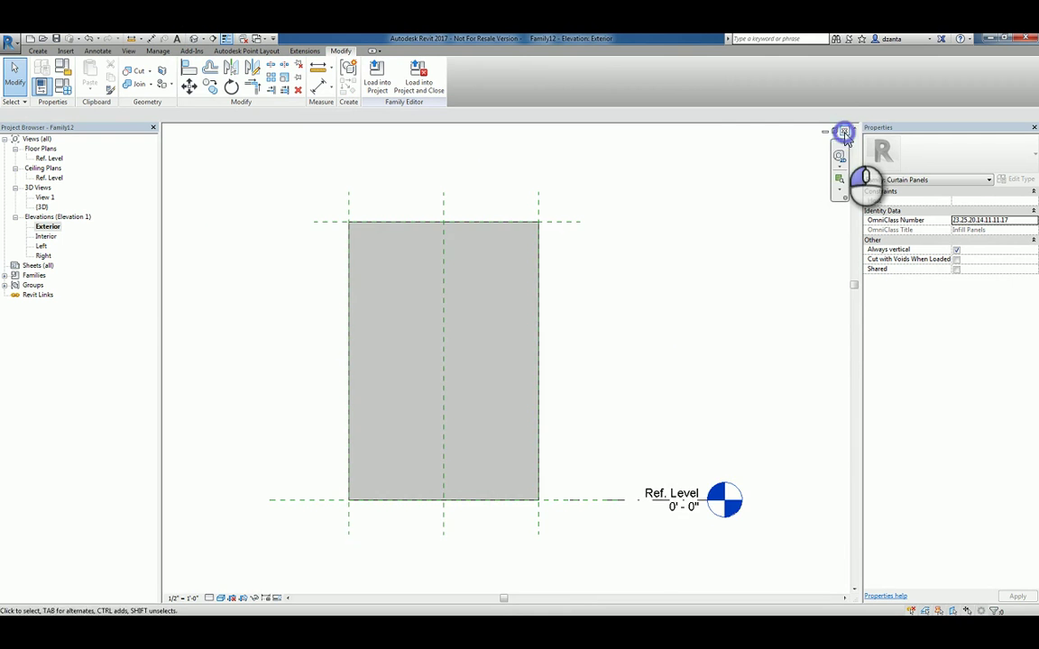
pyautogui.click(844, 133)
# Delete the existing extrusion on the Ref. Level plan.
pyautogui.scroll(-5, 676, 301)
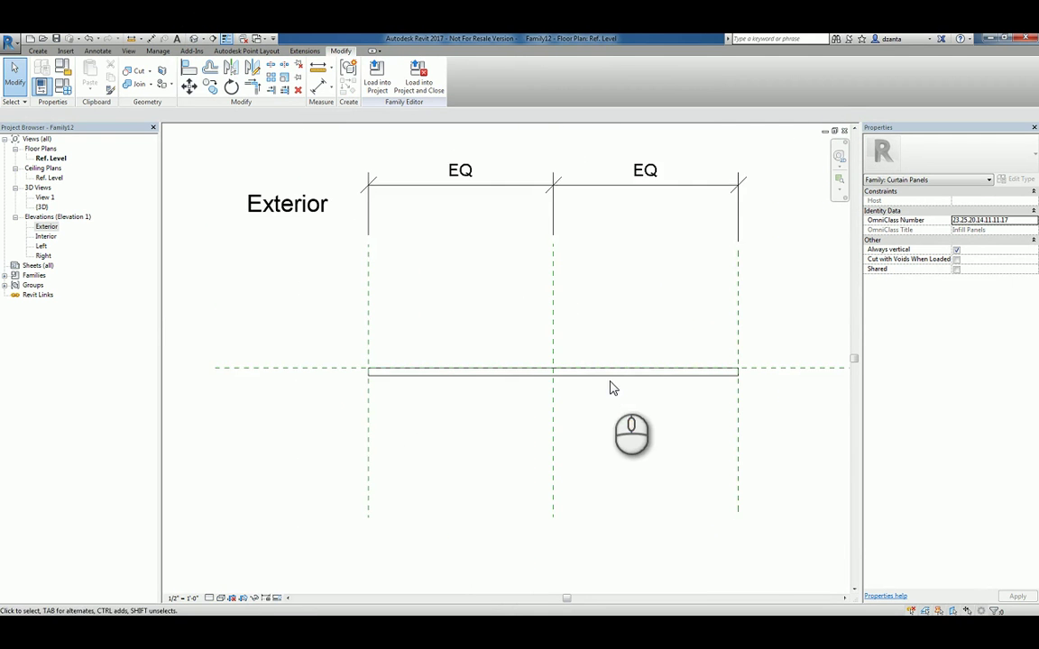
pyautogui.moveTo(642, 387); pyautogui.dragTo(635, 422, button='middle')
pyautogui.click(639, 415)
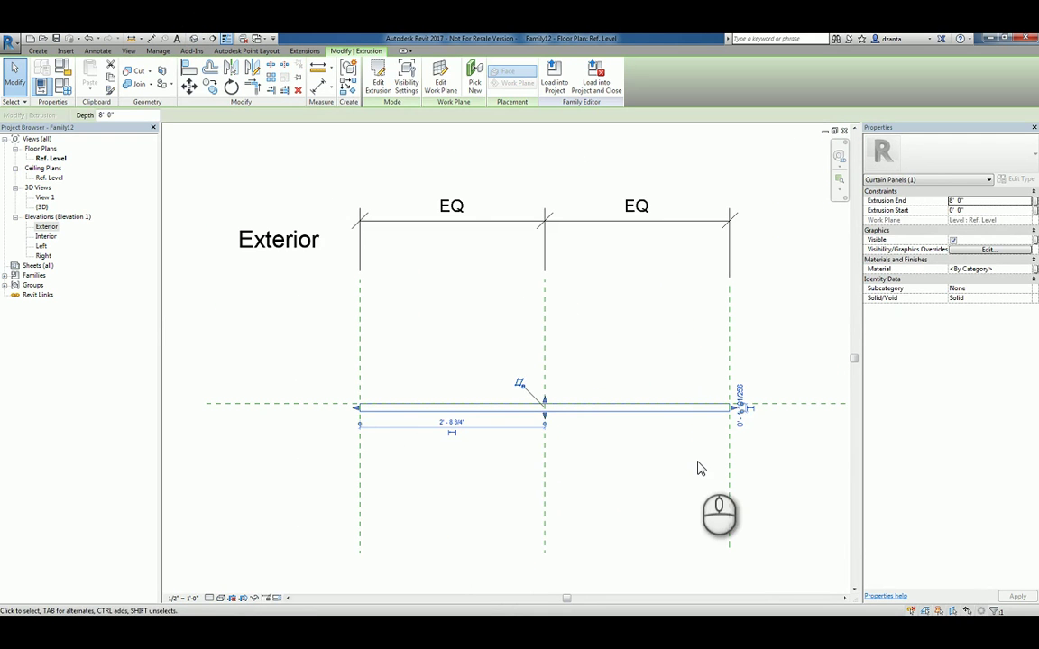
pyautogui.press('Delete')
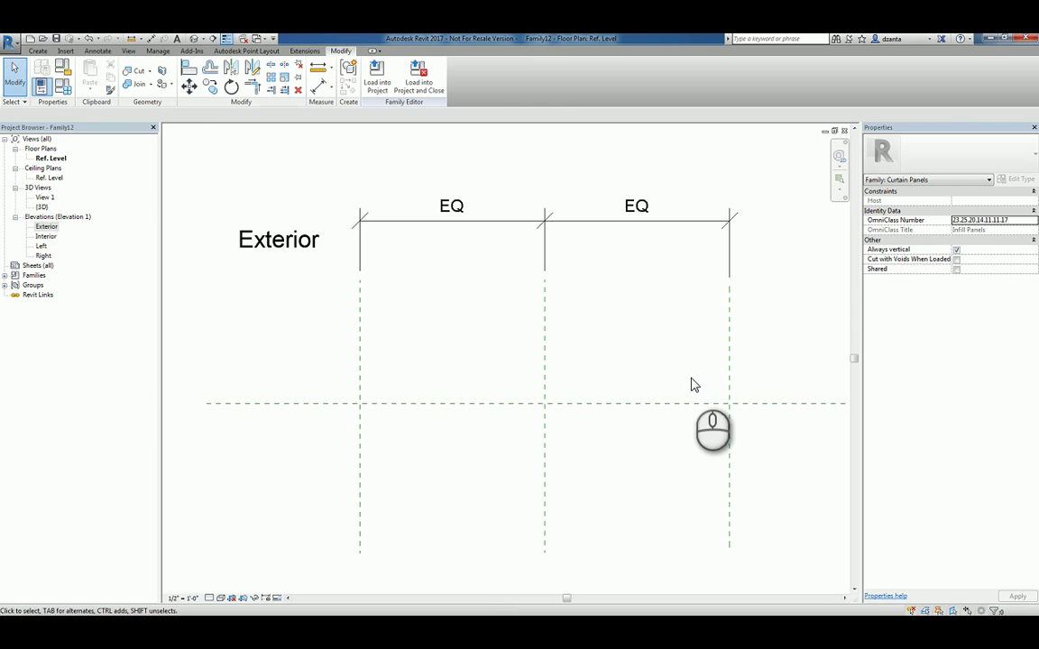
# Add a reference plane picked 0' 0 1/2" off the horizontal reference plane.
pyautogui.press('r')
pyautogui.press('p')
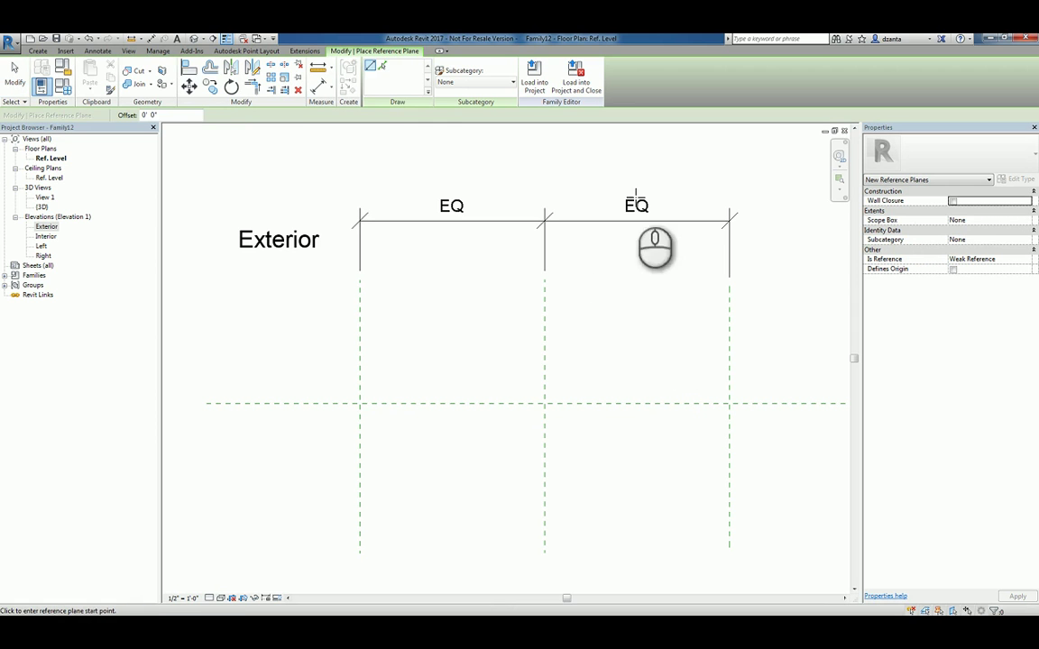
pyautogui.click(383, 68)
pyautogui.doubleClick(155, 114)
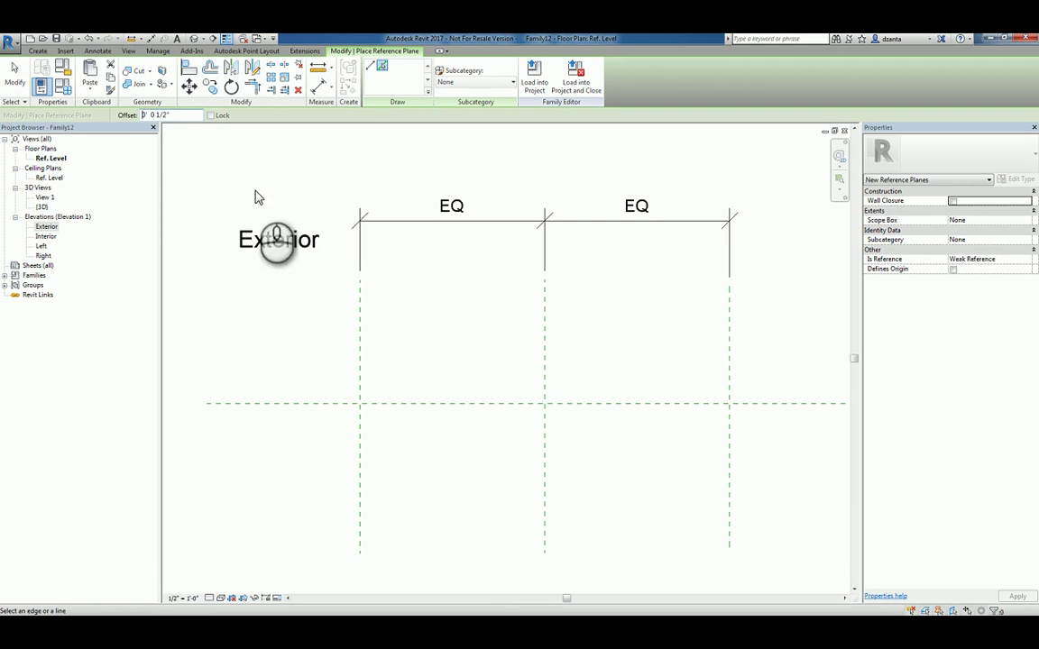
pyautogui.click(439, 406)
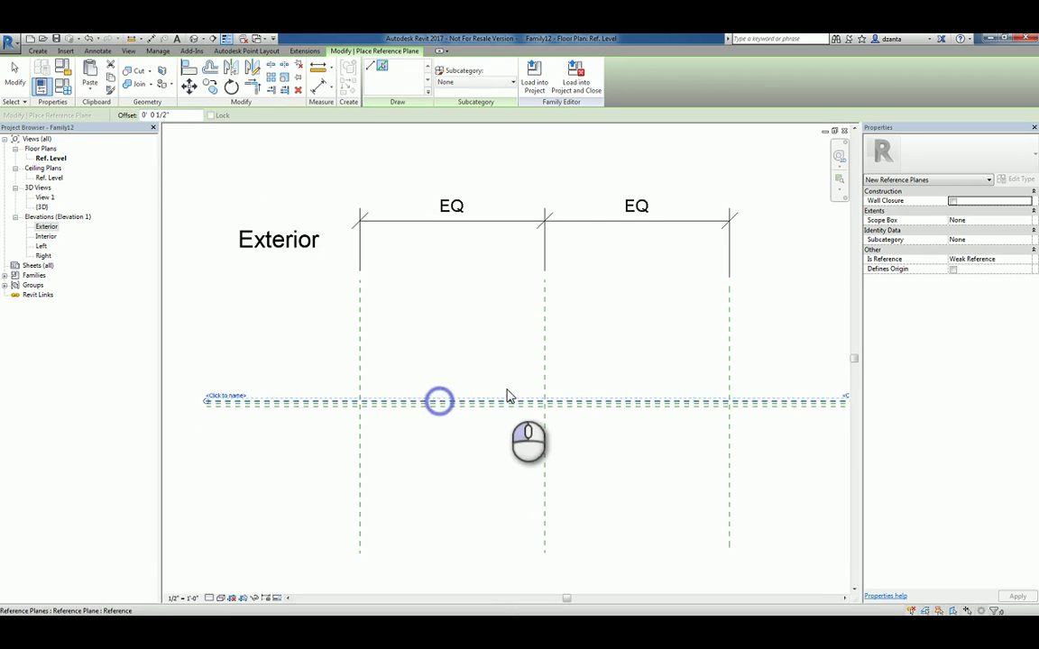
pyautogui.press('Escape')
pyautogui.press('Escape')
pyautogui.scroll(1, 372, 405)
pyautogui.scroll(5, 371, 406)
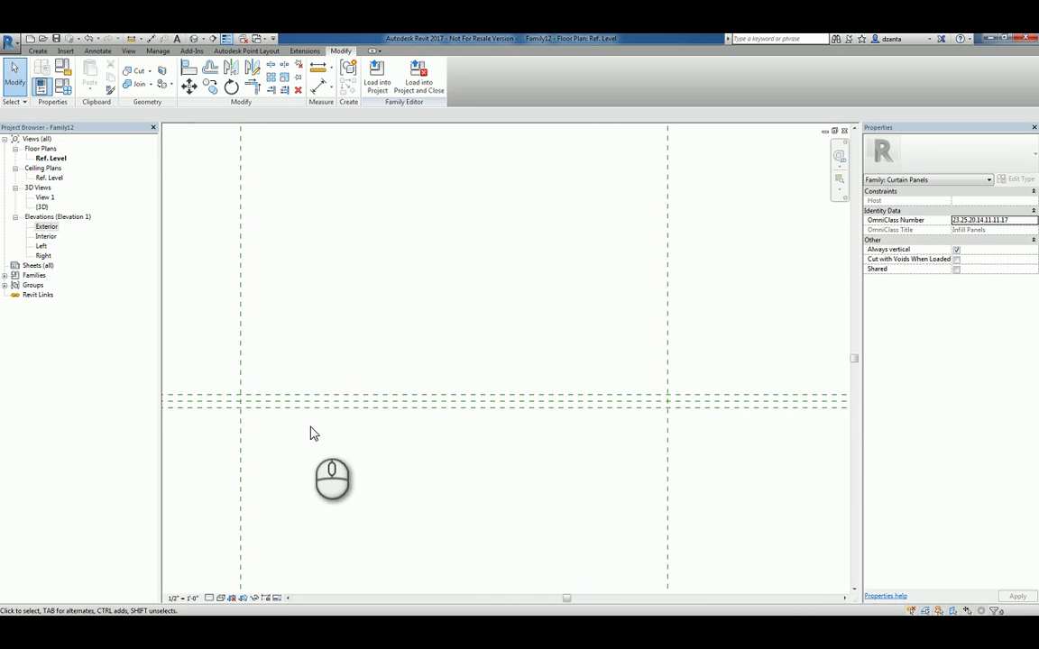
pyautogui.scroll(-3, 619, 471)
pyautogui.moveTo(619, 471); pyautogui.dragTo(524, 482, button='middle')
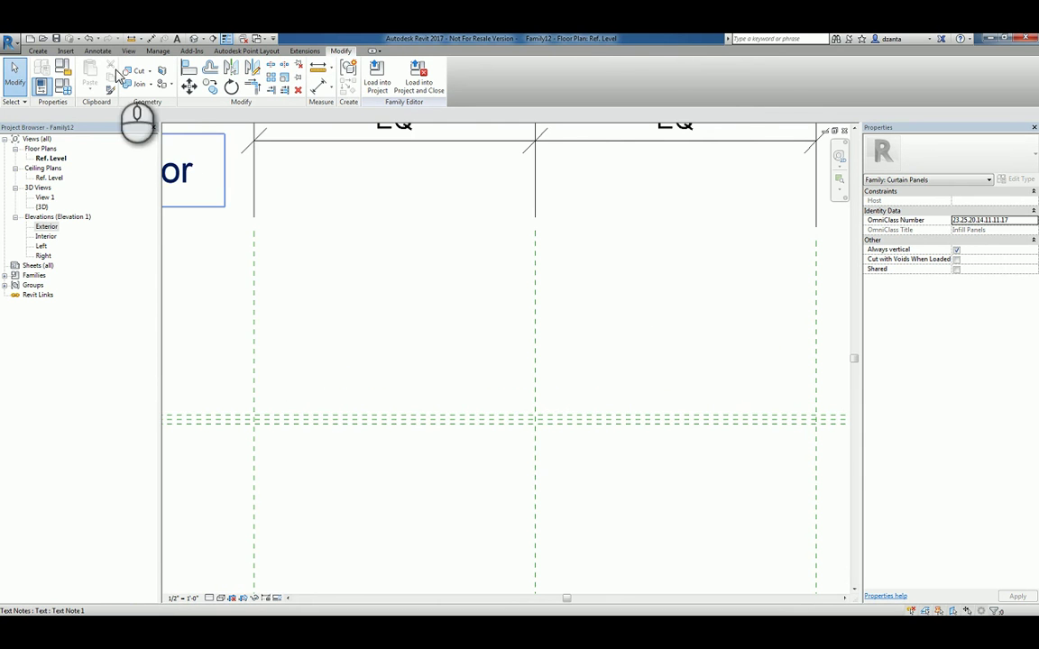
# Start an extrusion sketch picking the left, right and horizontal reference planes, locked.
pyautogui.click(38, 52)
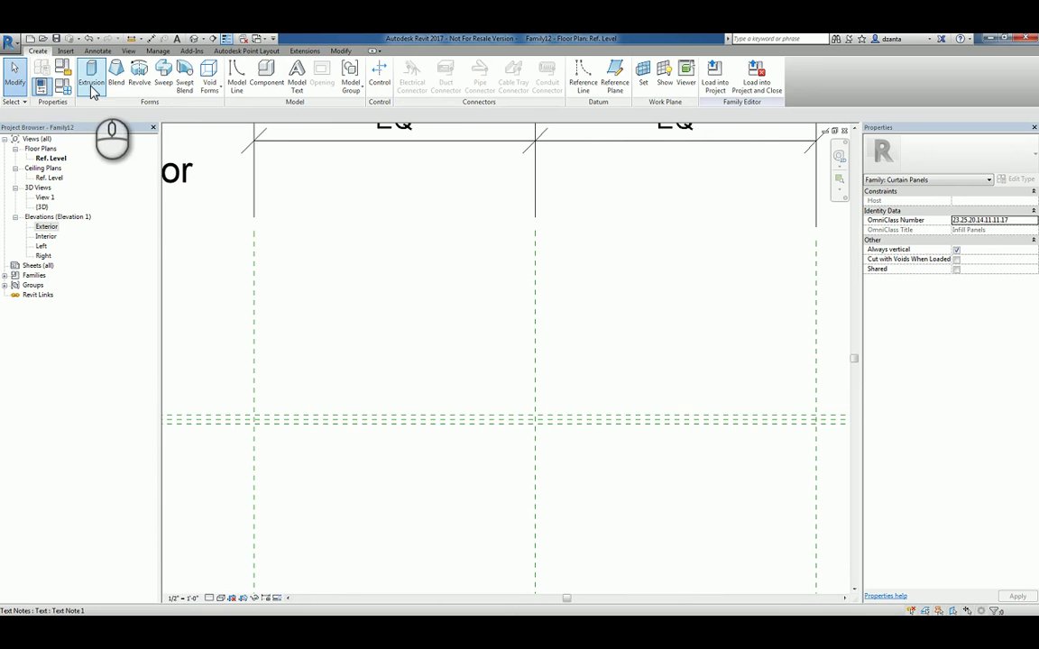
pyautogui.click(91, 81)
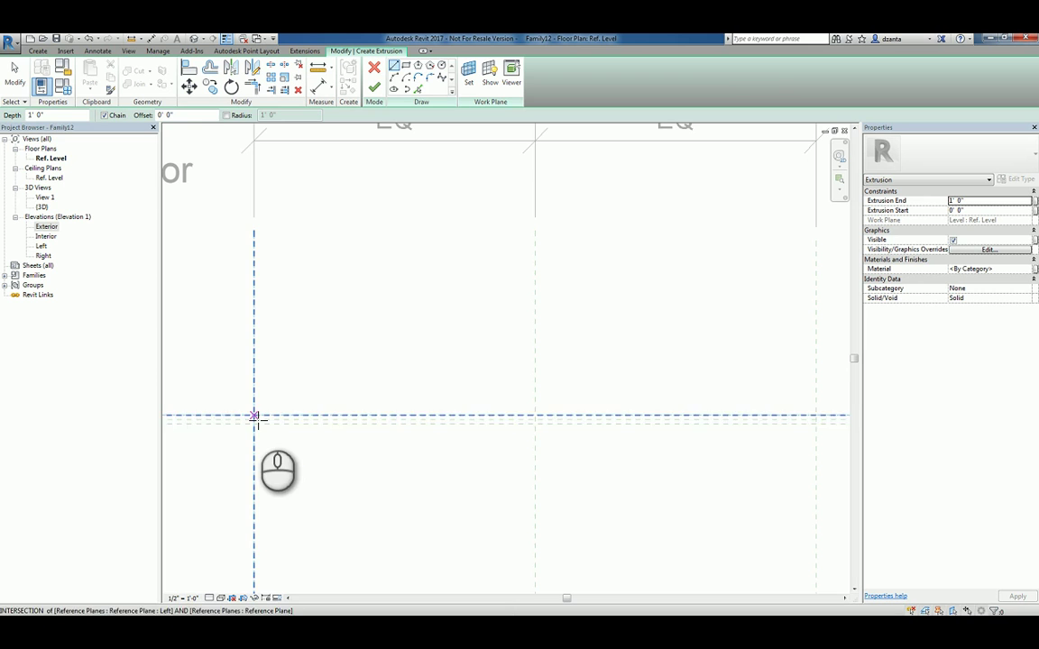
pyautogui.click(418, 88)
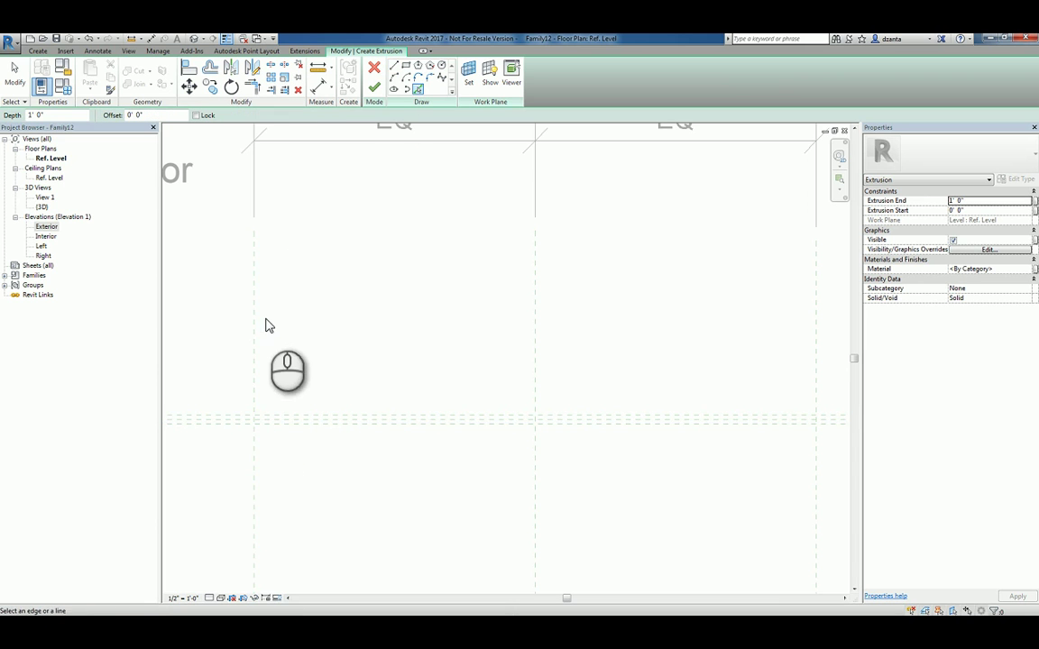
pyautogui.click(254, 330)
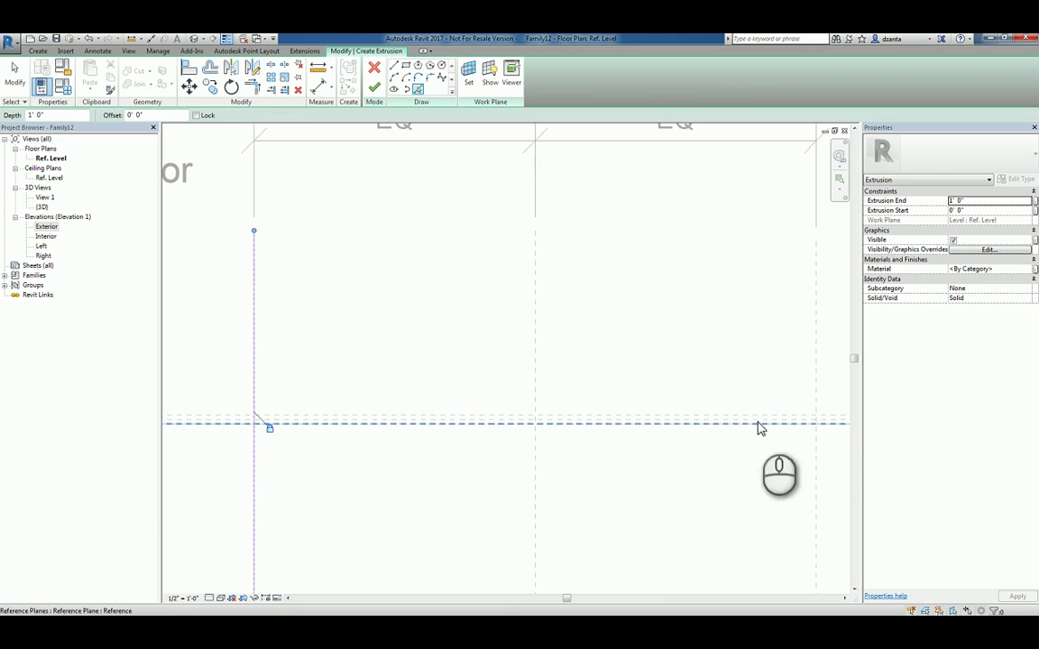
pyautogui.click(815, 380)
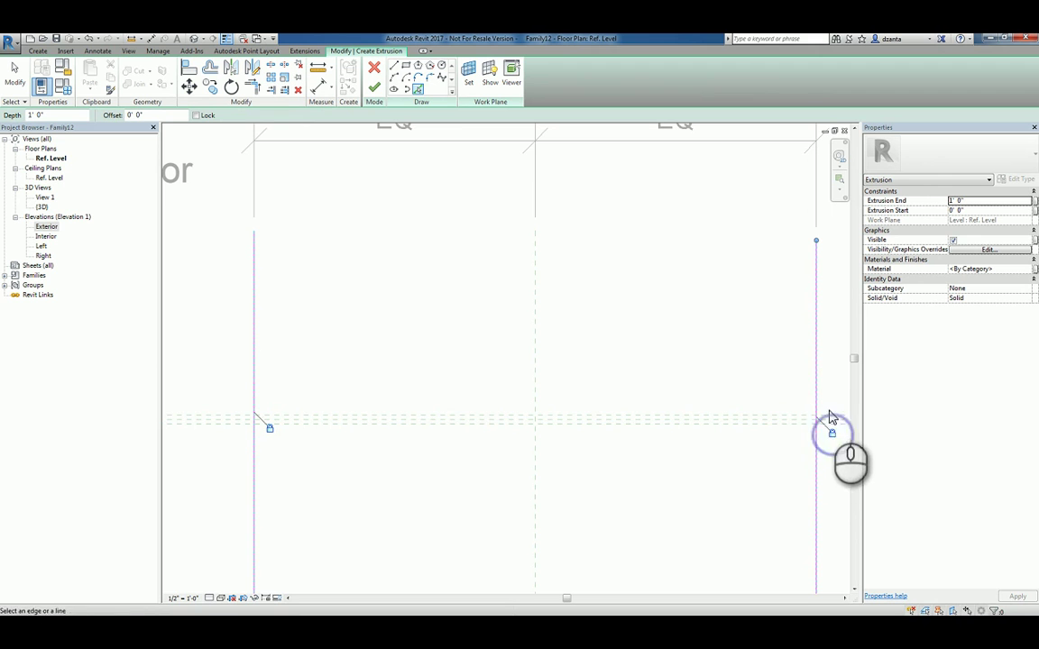
pyautogui.click(830, 419)
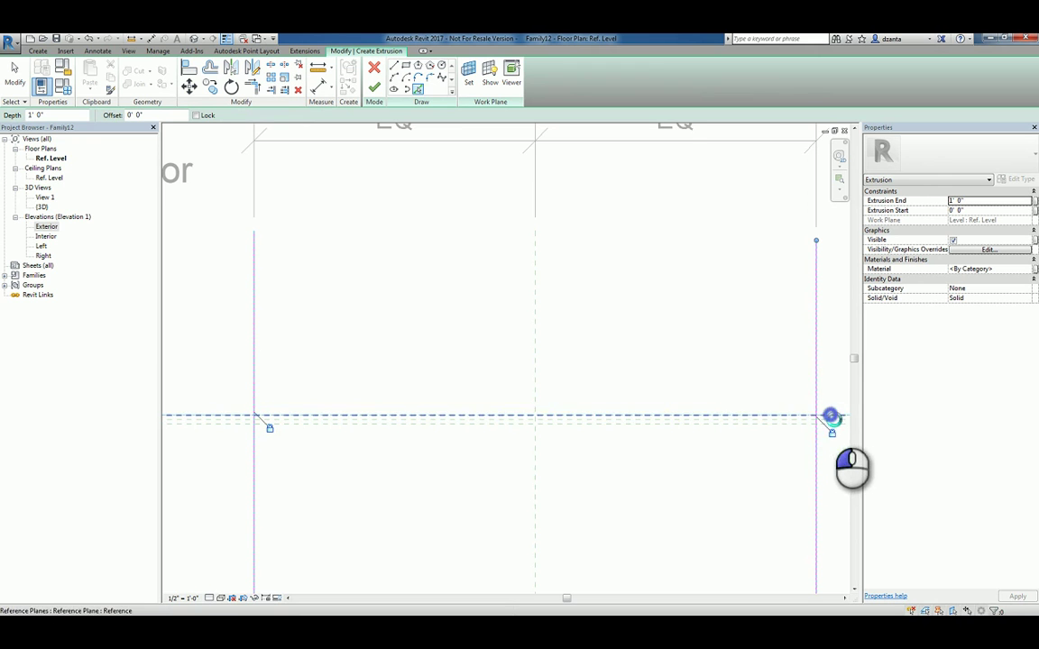
pyautogui.click(517, 415)
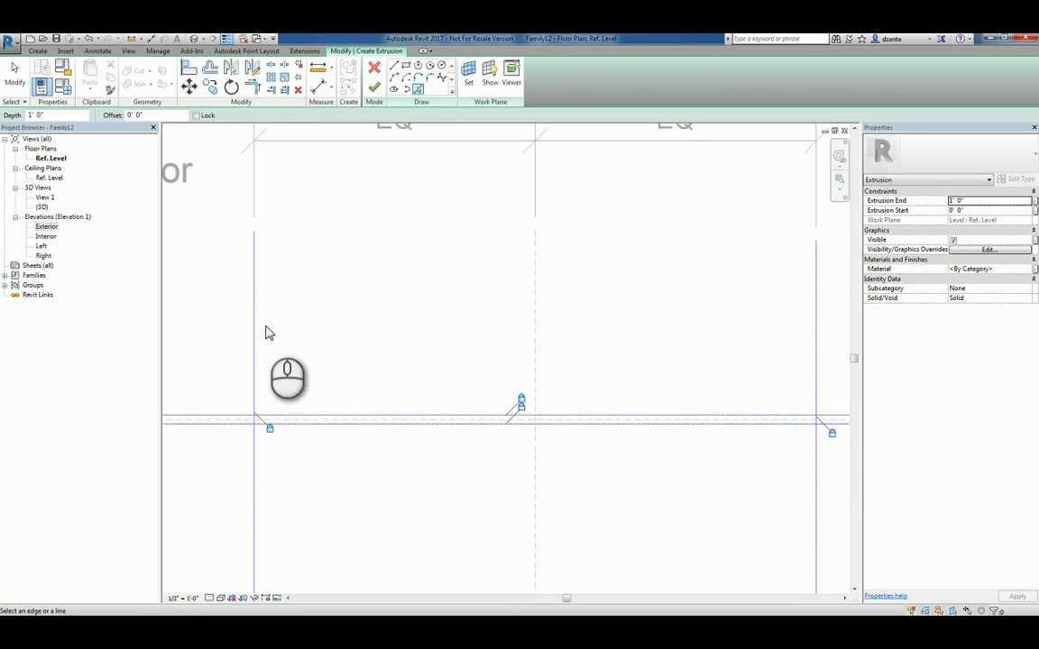
# Draw two small notch outlines, one above the line on the left, one below on the right.
pyautogui.click(394, 65)
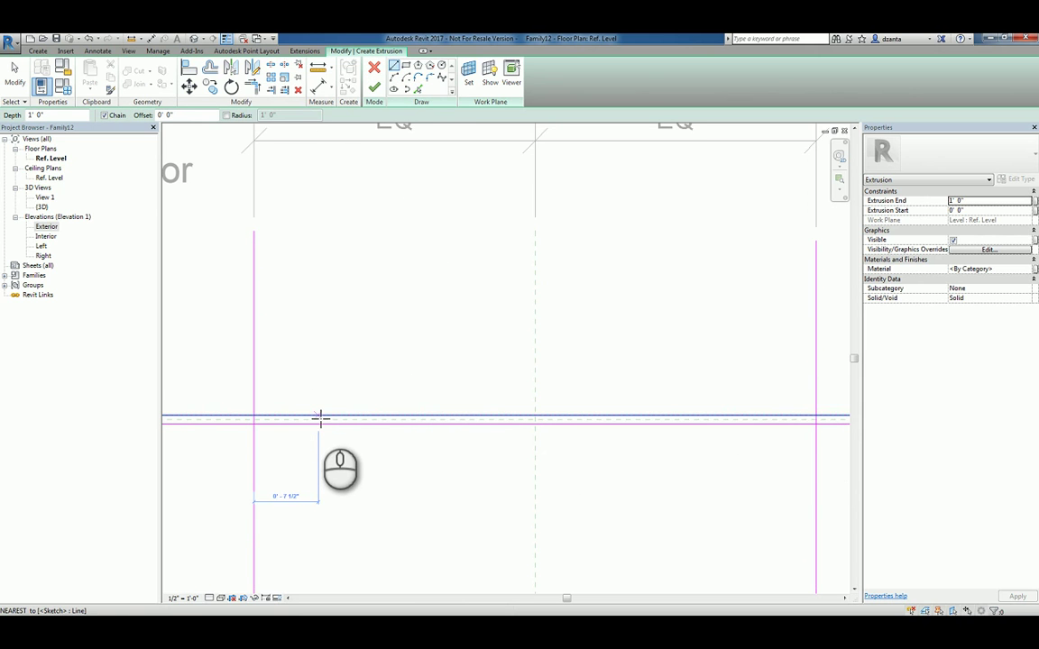
pyautogui.click(321, 416)
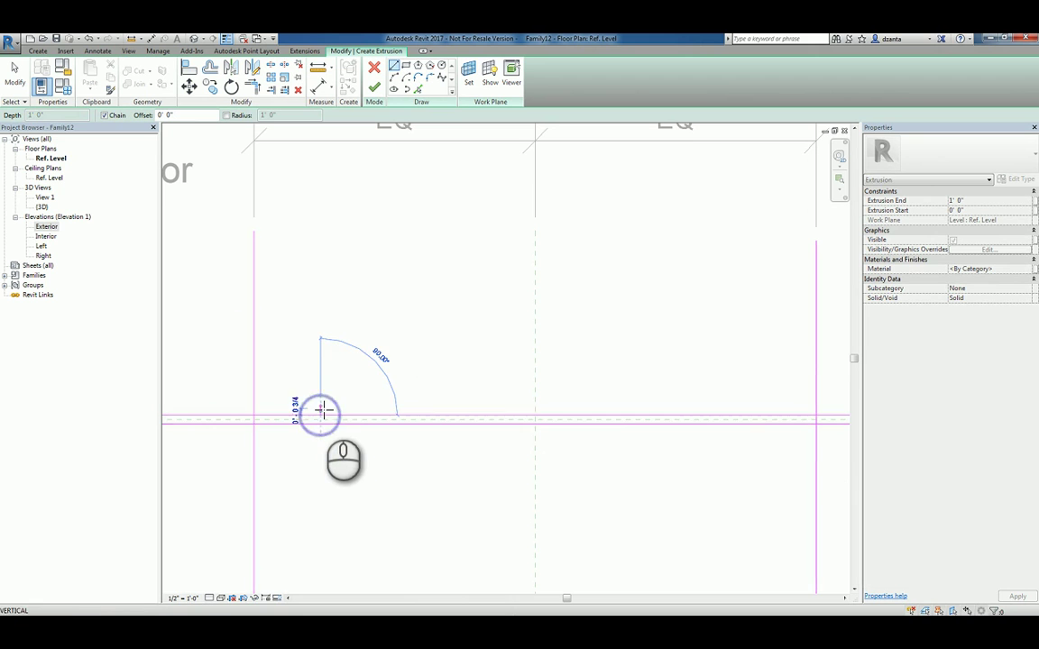
pyautogui.click(321, 408)
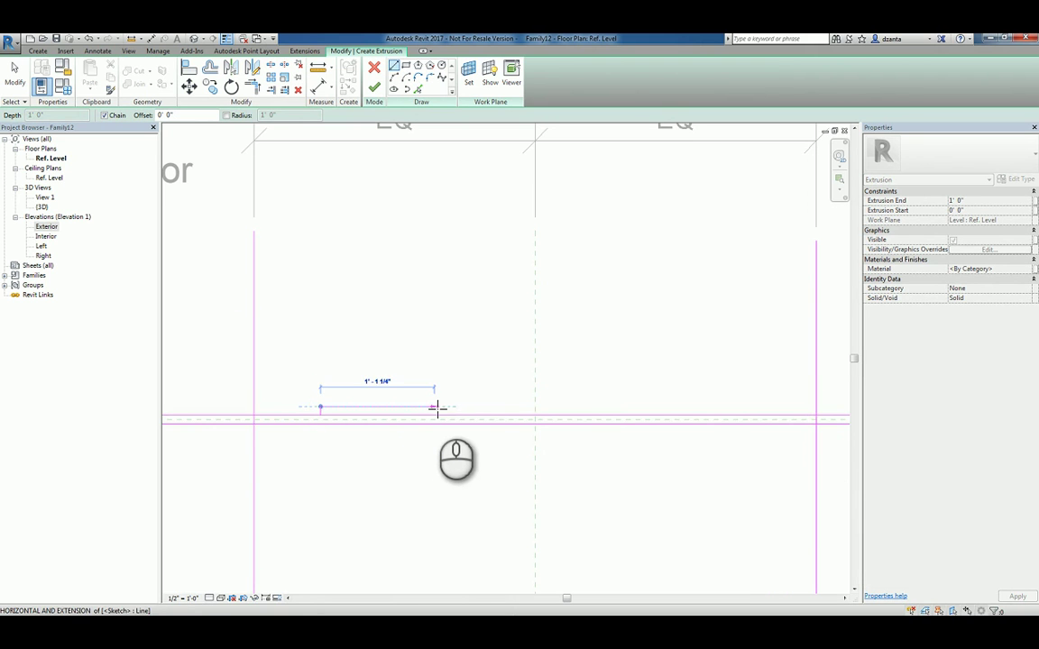
pyautogui.click(469, 408)
pyautogui.click(471, 416)
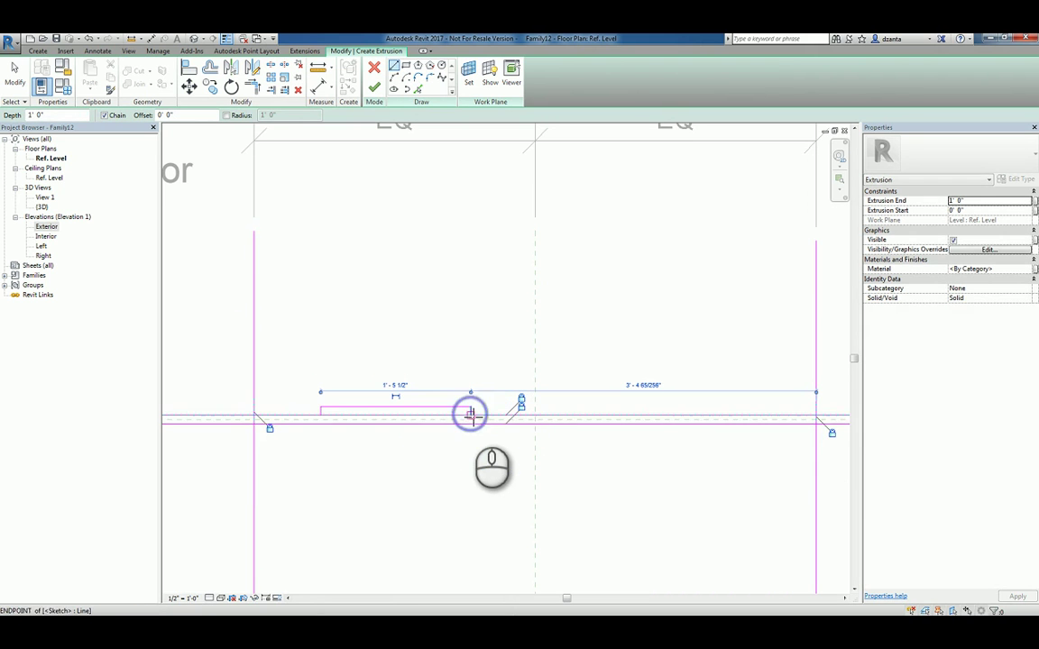
pyautogui.press('Escape')
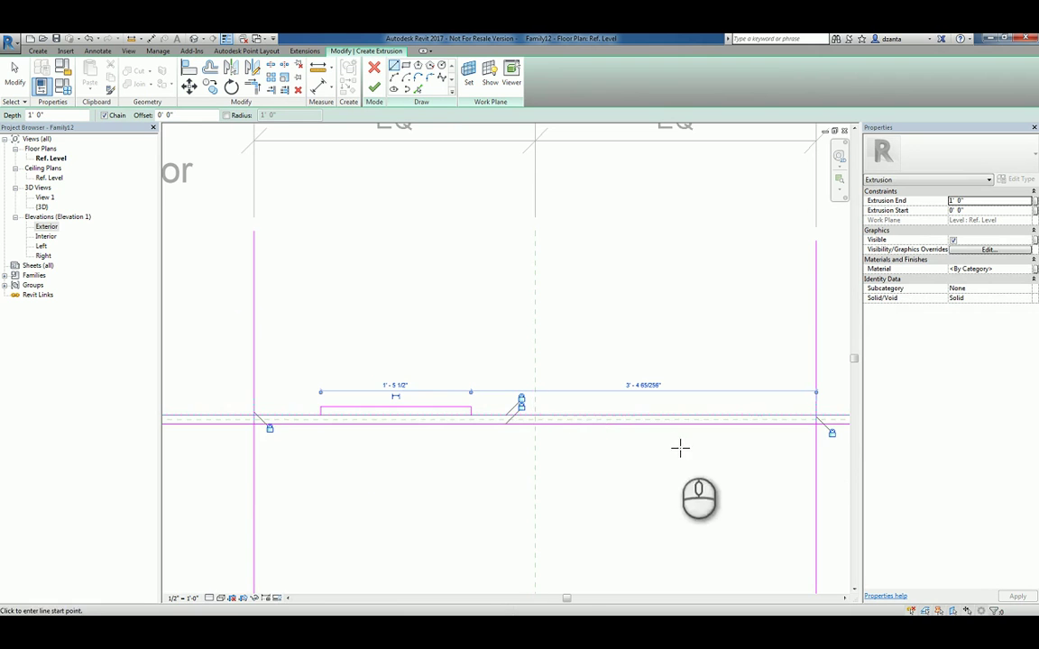
pyautogui.click(628, 437)
pyautogui.click(738, 436)
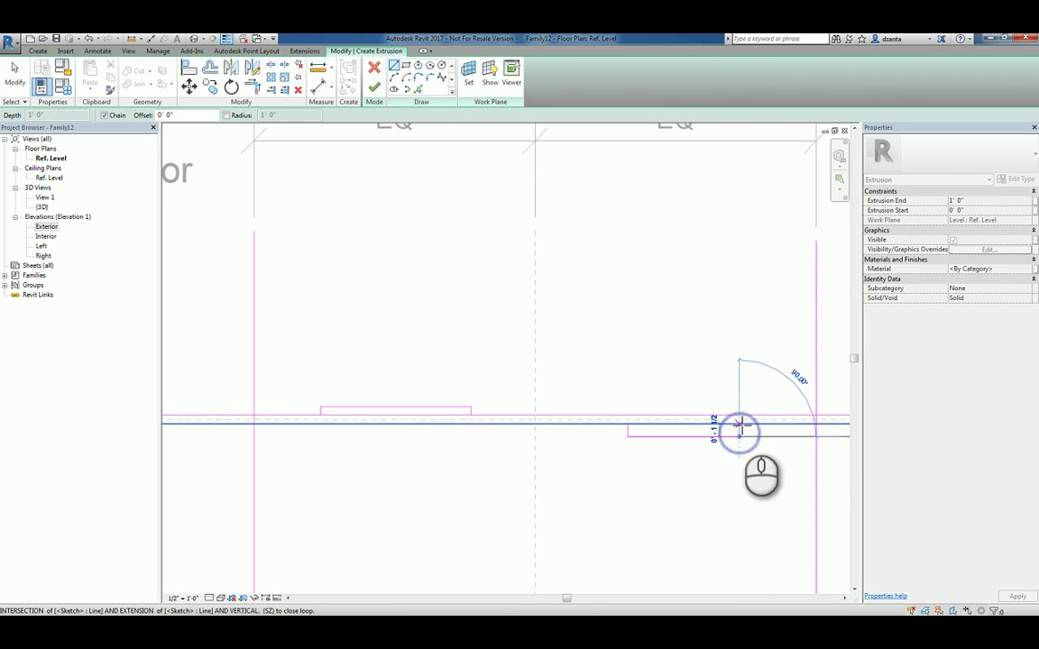
pyautogui.click(739, 424)
pyautogui.press('Escape')
pyautogui.press('Escape')
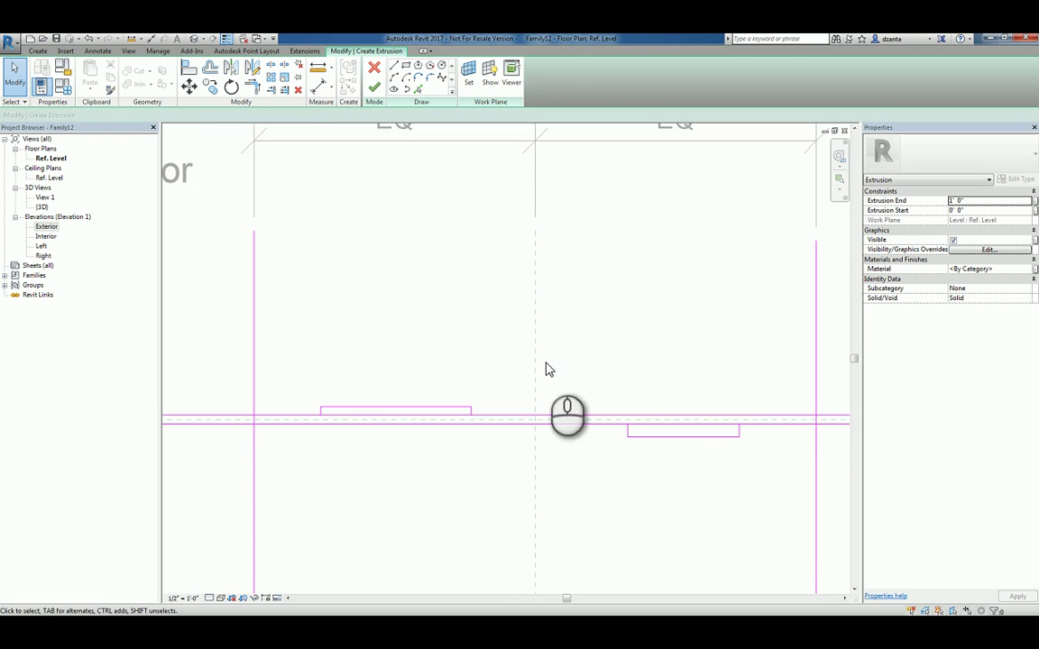
# Clean up the left and right corners where the horizontal sketch line meets the verticals.
pyautogui.press('a')
pyautogui.press('l')
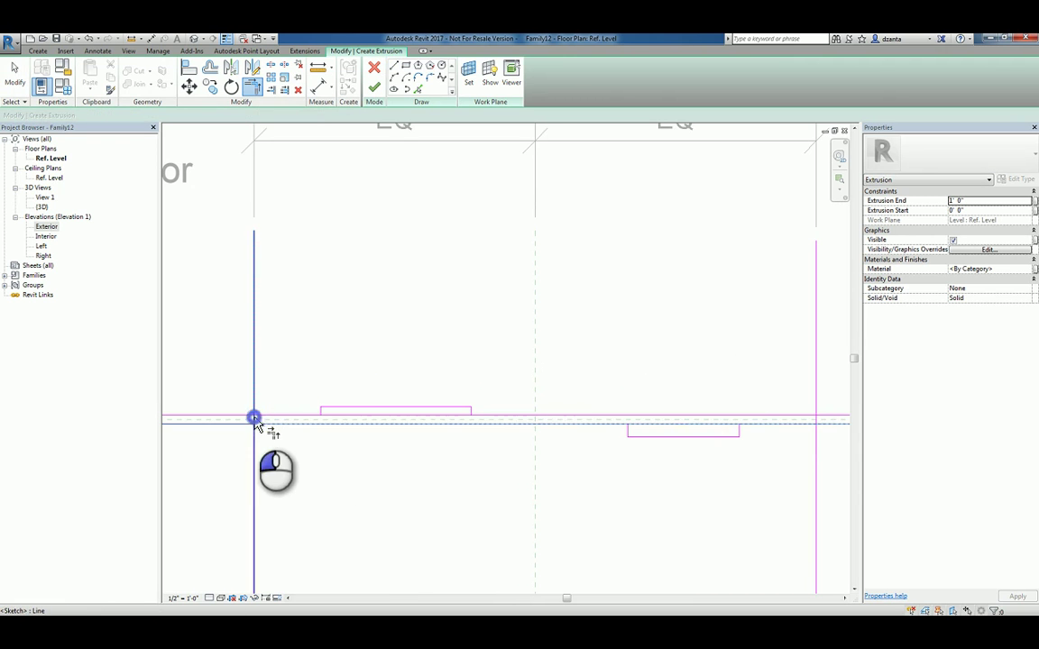
pyautogui.click(256, 423)
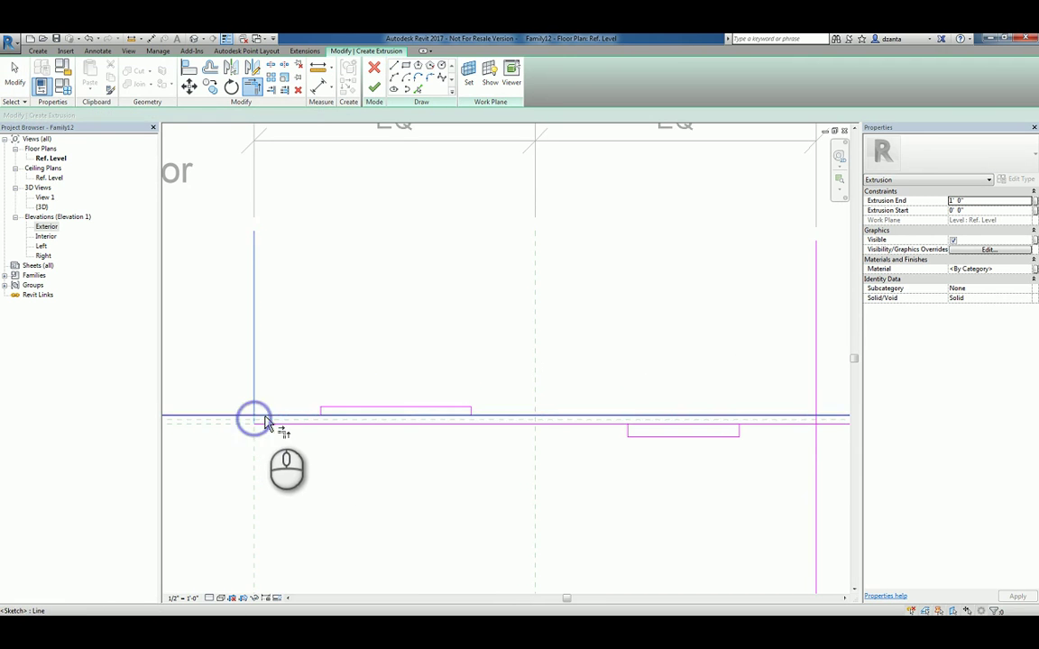
pyautogui.click(265, 423)
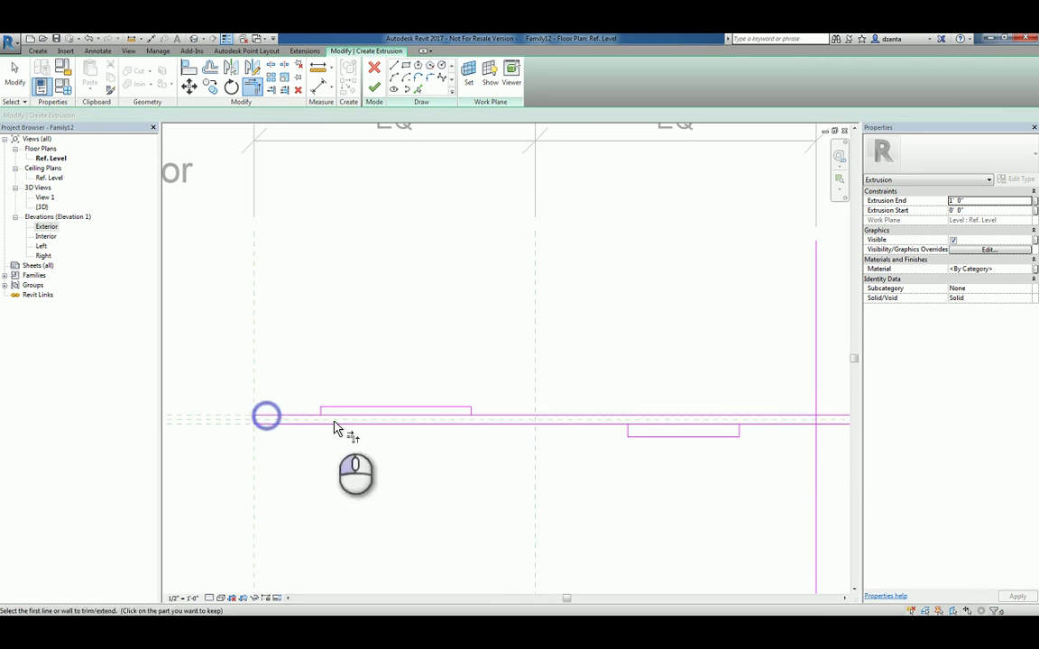
pyautogui.click(812, 418)
pyautogui.click(817, 426)
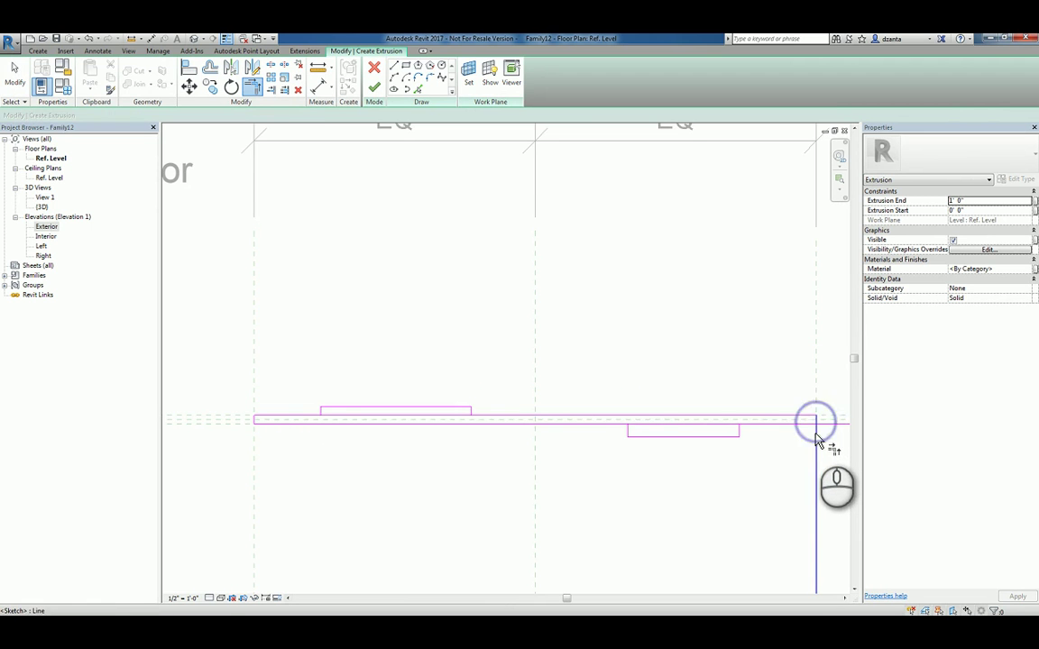
pyautogui.click(817, 424)
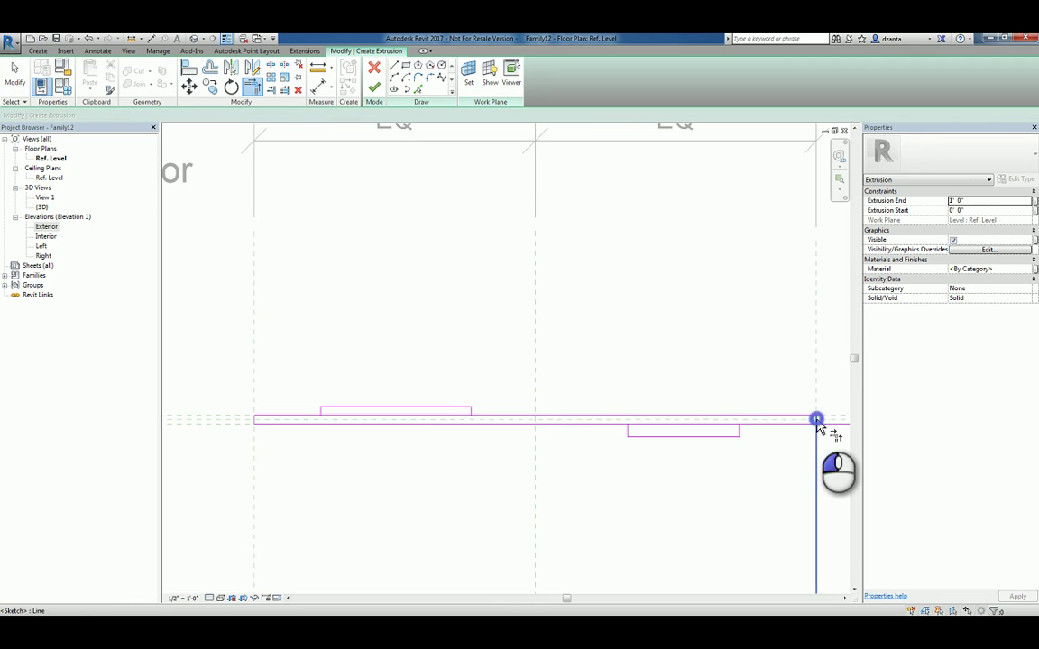
pyautogui.click(806, 423)
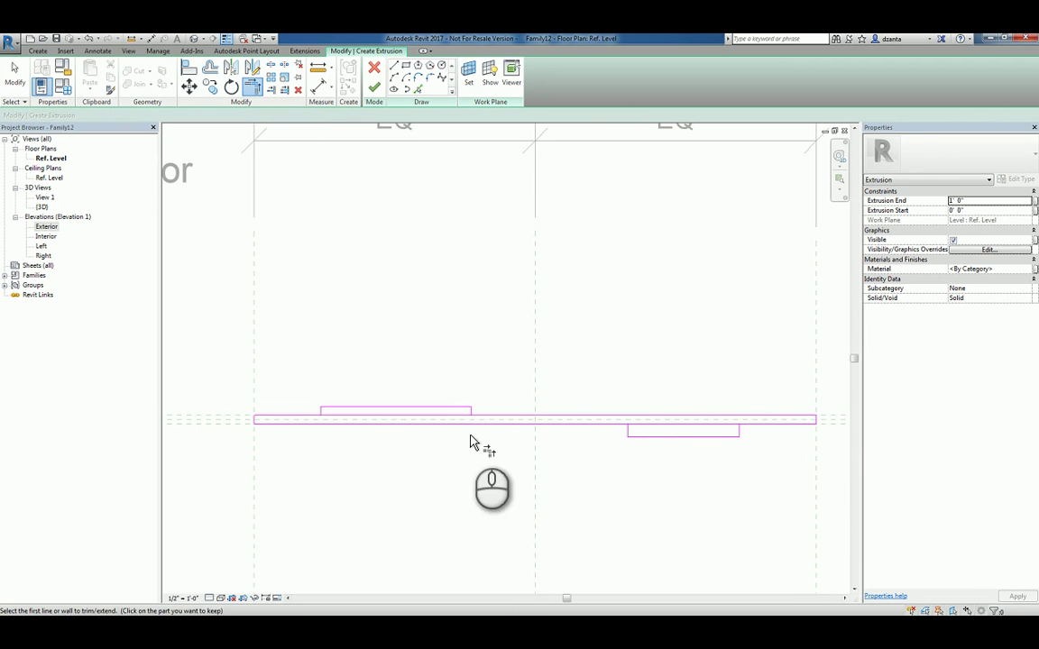
# Split the sketch line at both notch ends with Delete Inner Segment enabled.
pyautogui.click(270, 66)
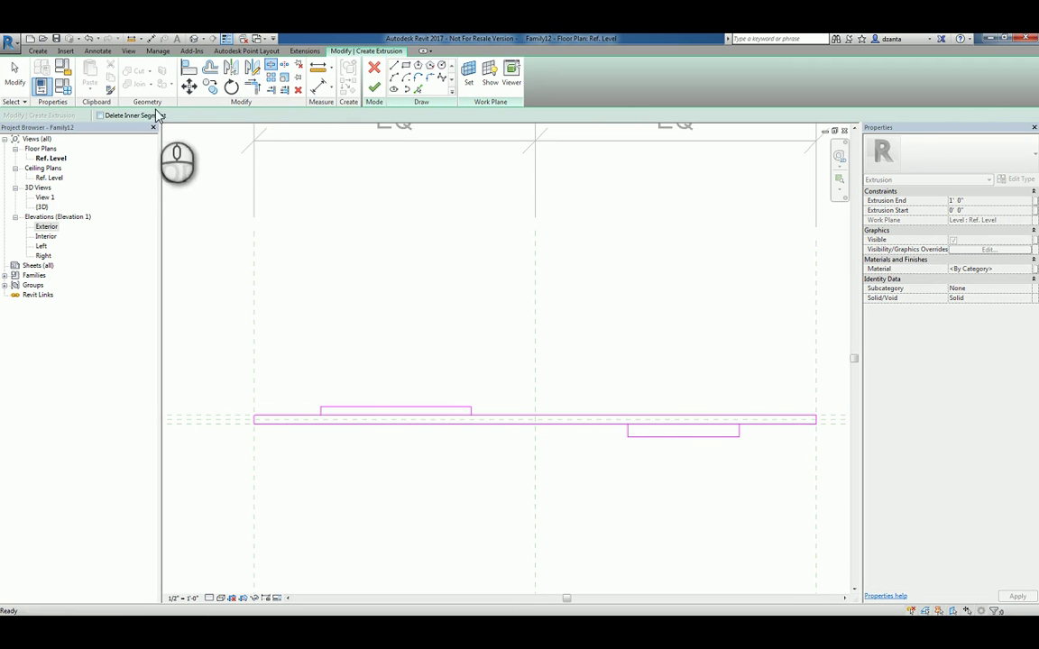
pyautogui.click(143, 117)
pyautogui.click(320, 413)
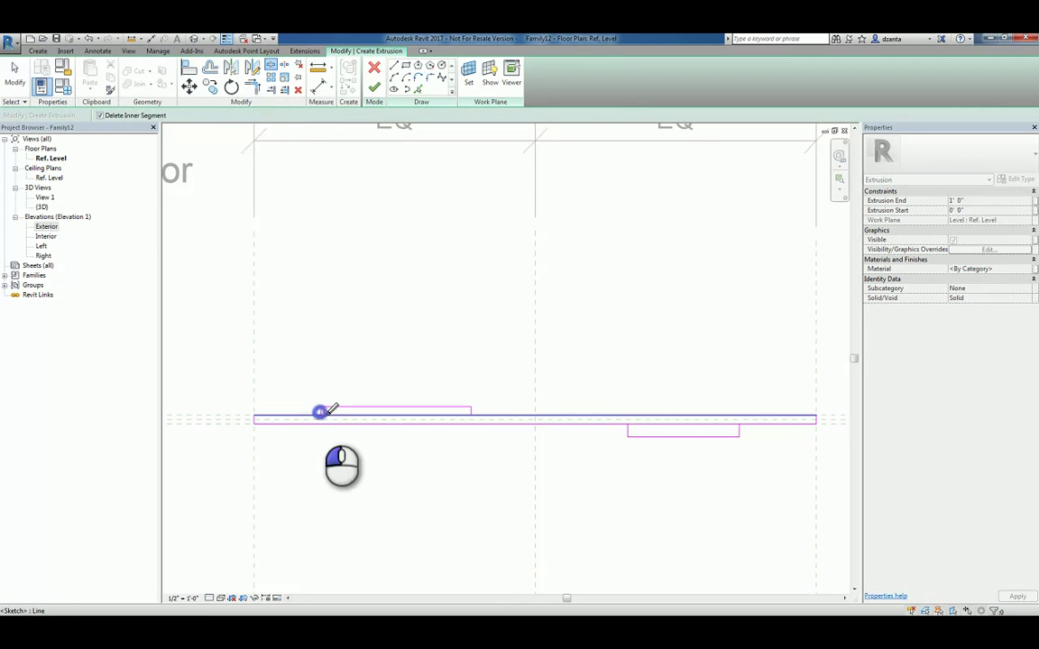
pyautogui.click(471, 415)
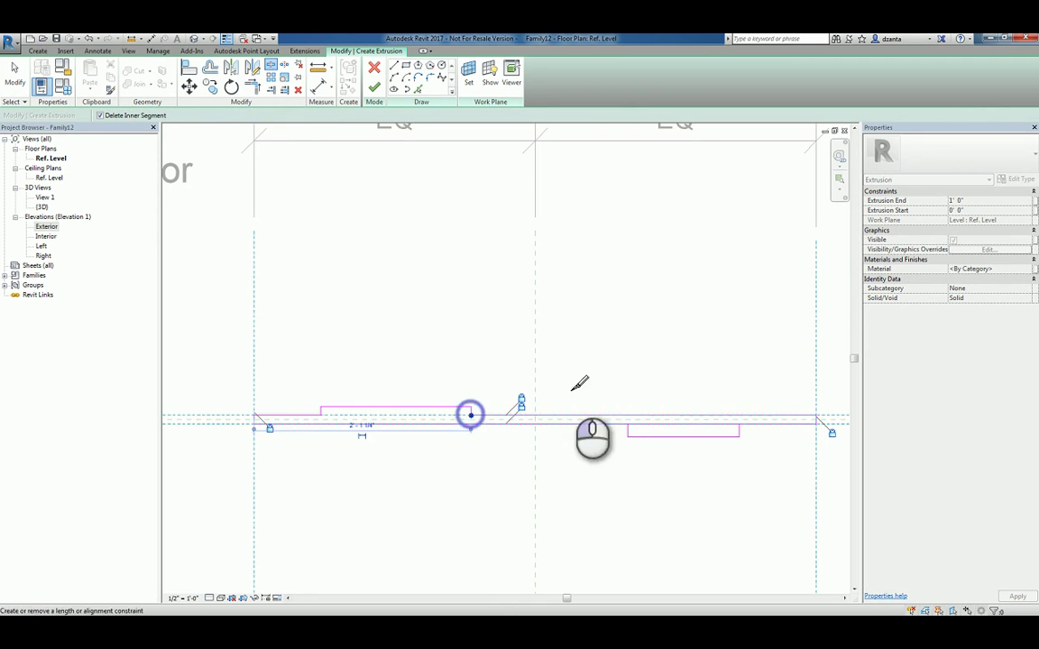
pyautogui.click(627, 424)
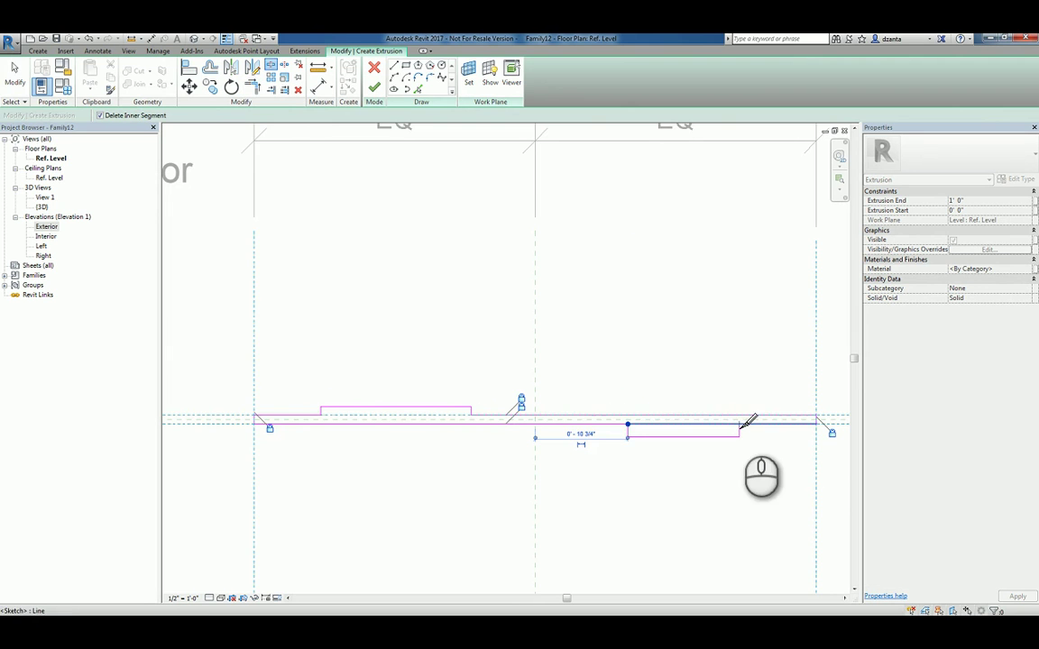
pyautogui.click(739, 423)
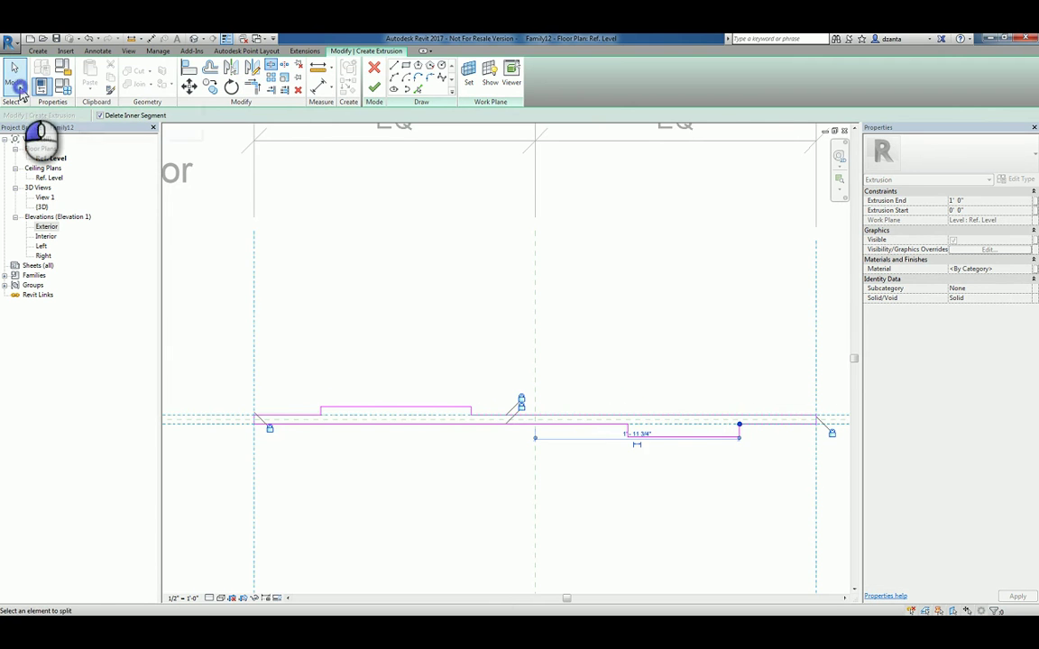
pyautogui.click(16, 81)
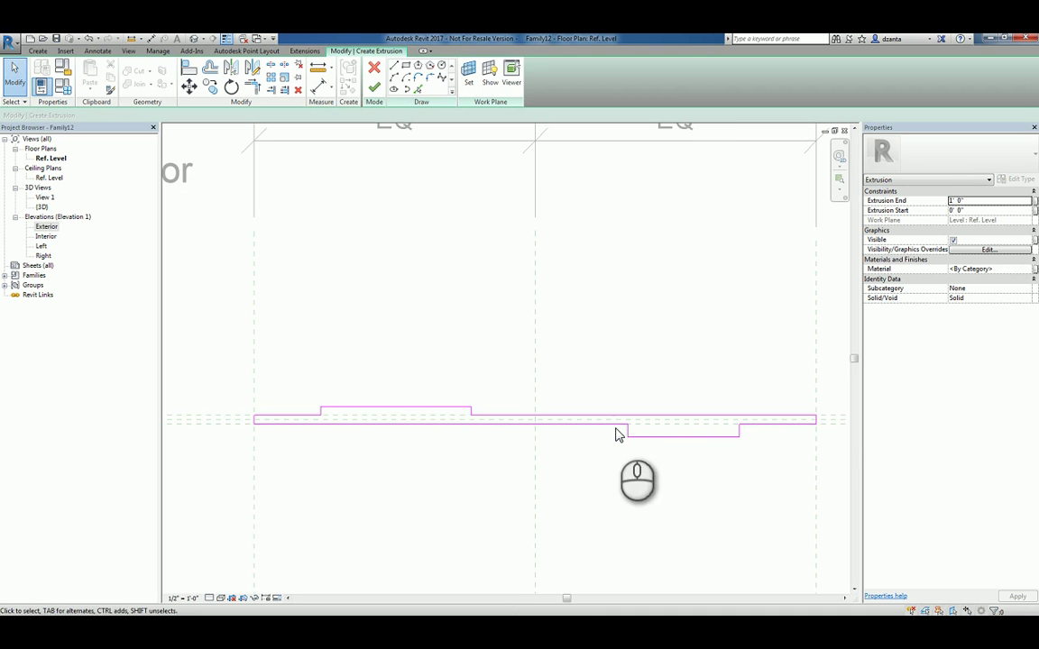
# Finish the stepped extrusion and add a vertical reference plane at the left notch's start.
pyautogui.click(374, 90)
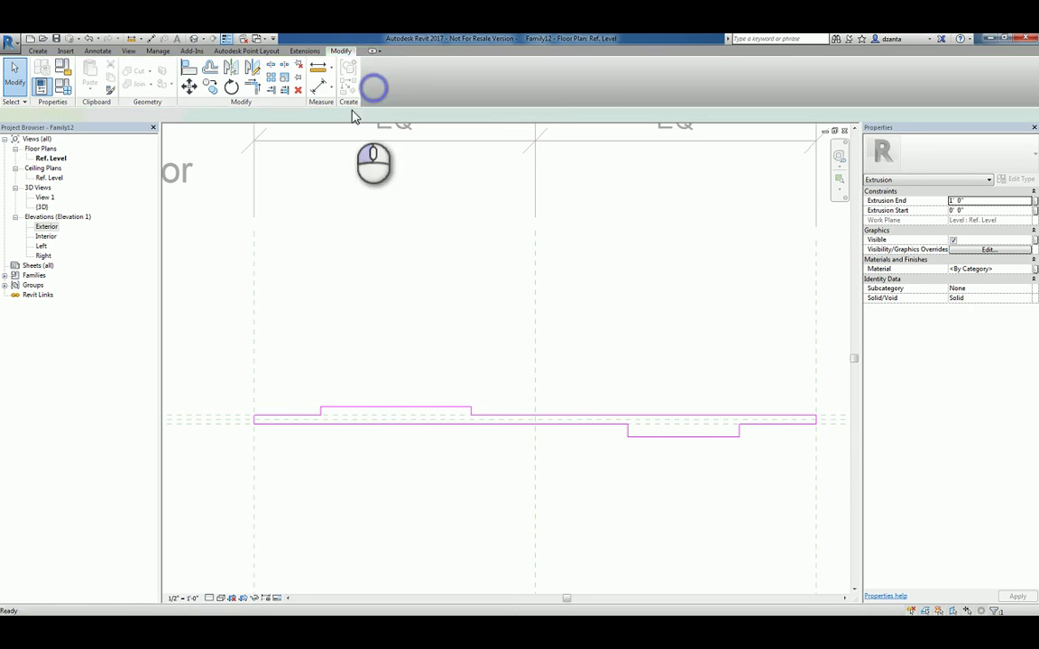
pyautogui.click(359, 295)
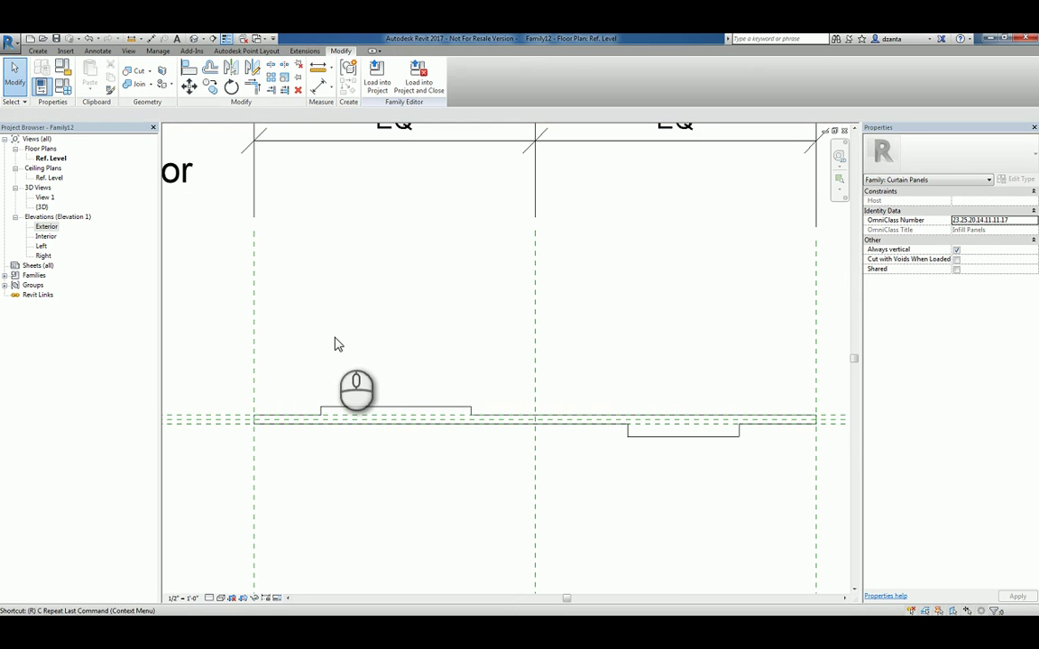
pyautogui.press('p')
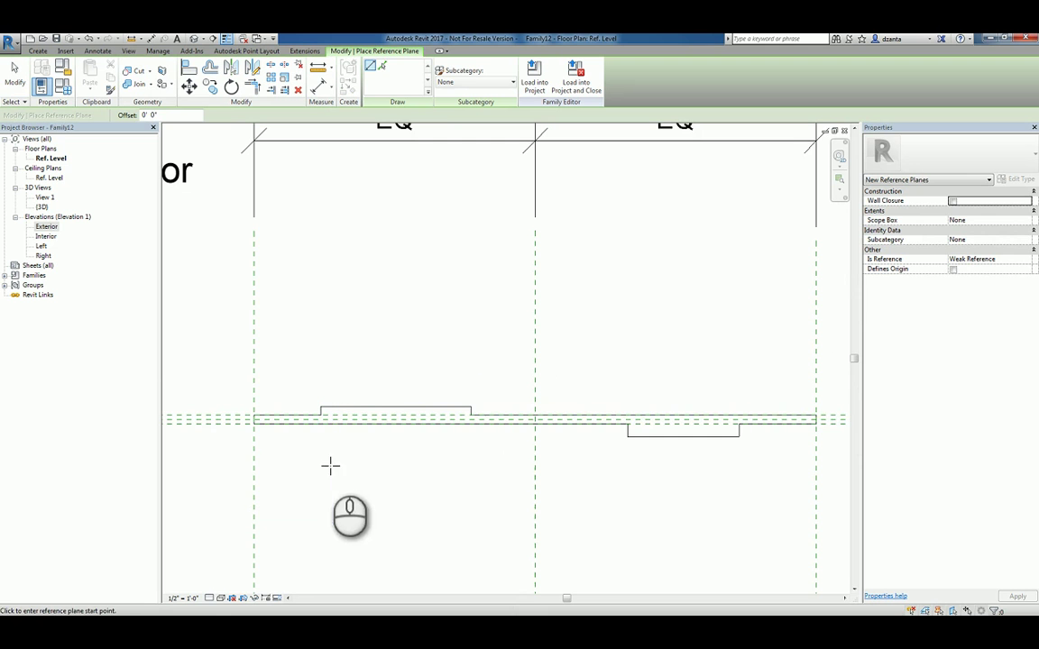
pyautogui.click(321, 411)
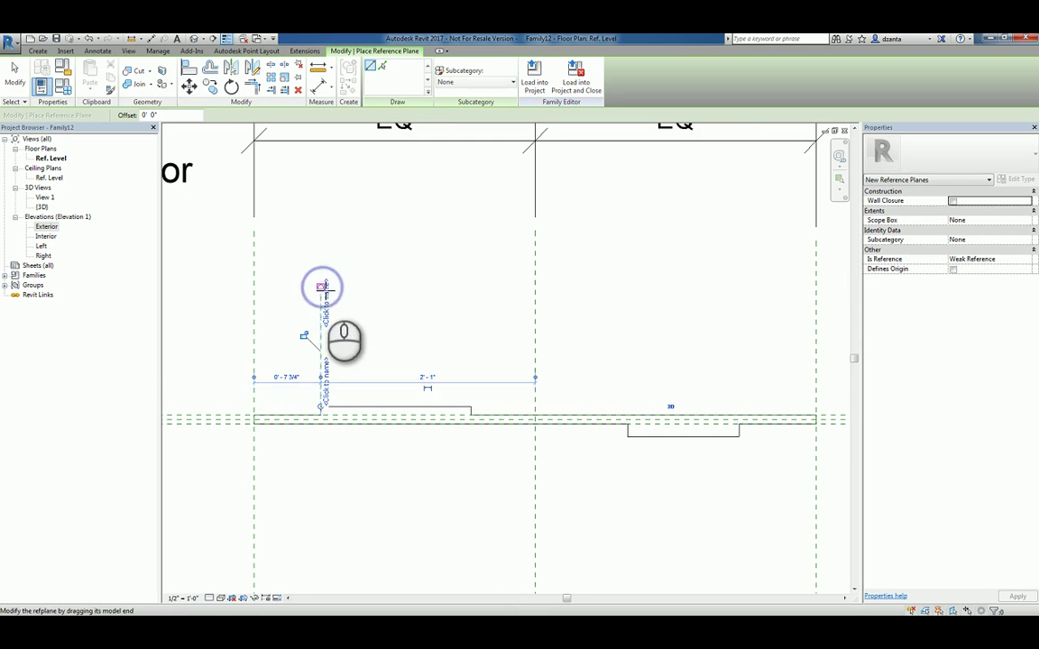
pyautogui.click(321, 287)
pyautogui.press('Escape')
pyautogui.click(320, 383)
pyautogui.moveTo(321, 407); pyautogui.dragTo(322, 535)
pyautogui.click(498, 506)
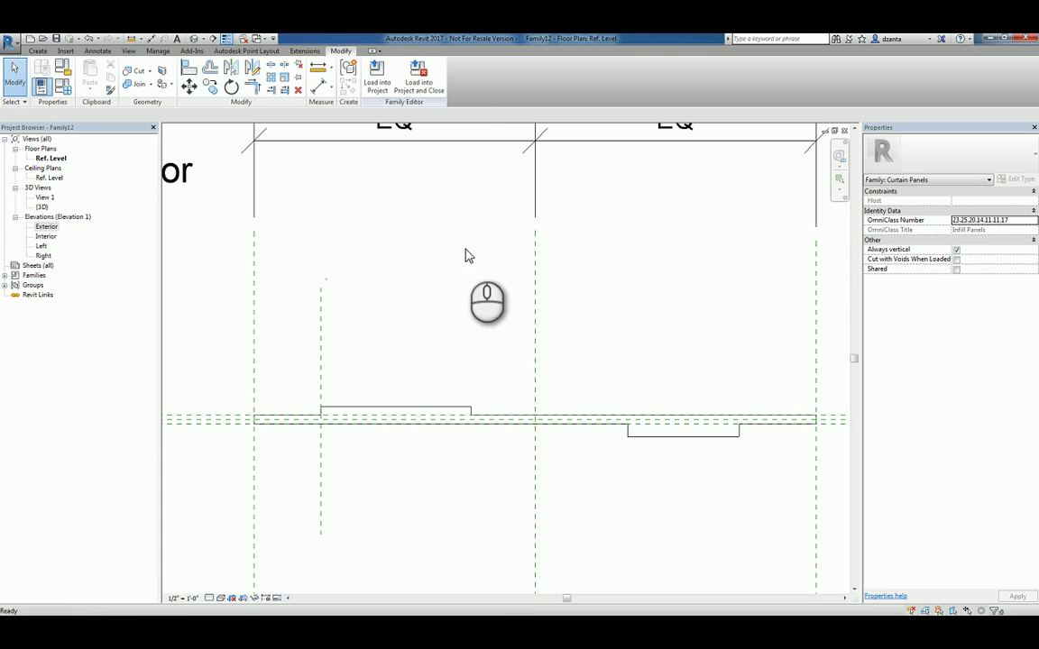
# Draw vertical reference planes at the left notch's end and both right notch edges.
pyautogui.press('r')
pyautogui.press('p')
pyautogui.click(470, 408)
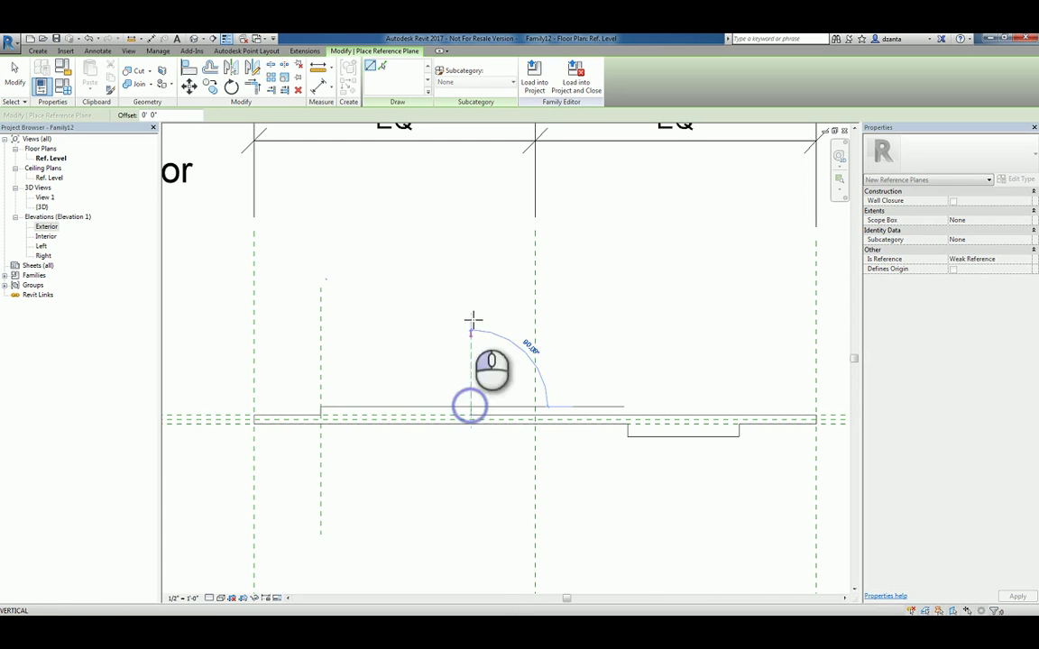
pyautogui.click(471, 288)
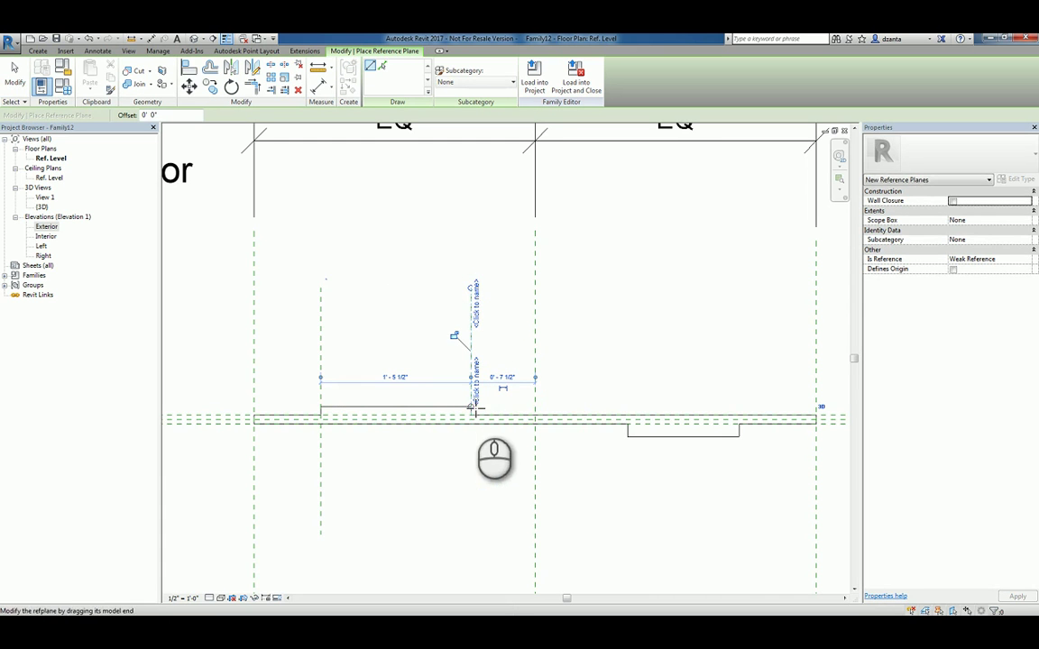
pyautogui.click(628, 421)
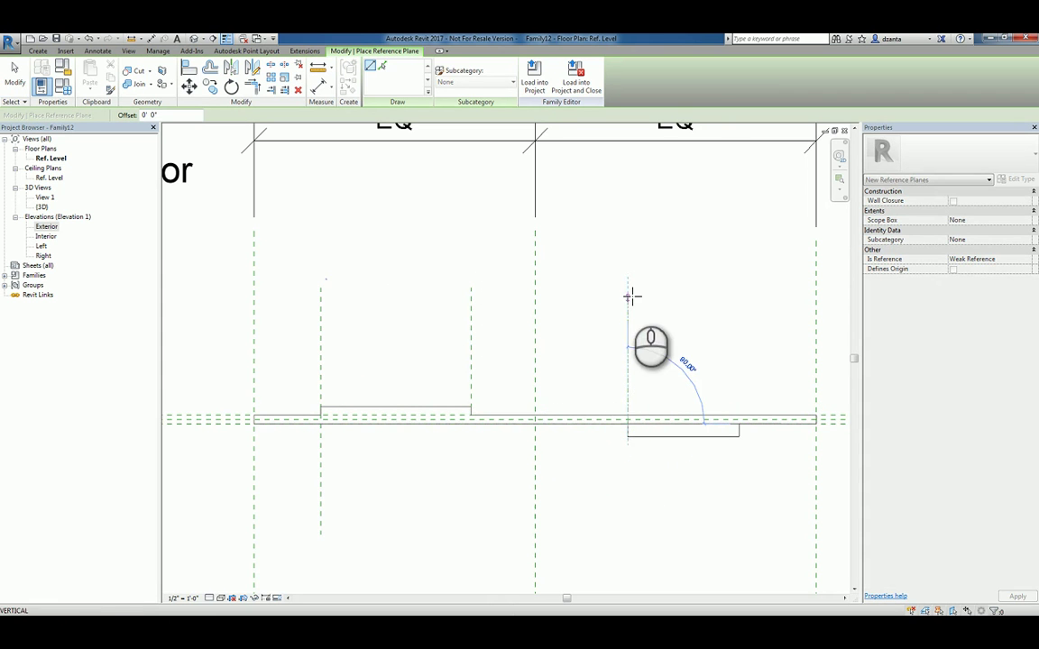
pyautogui.click(629, 289)
pyautogui.click(739, 423)
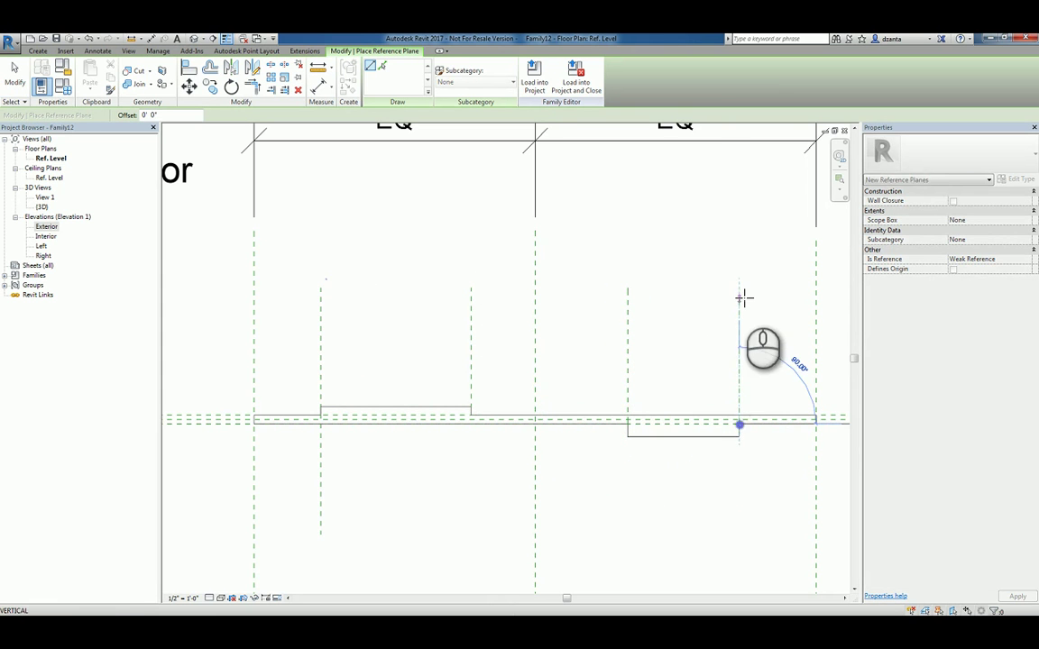
pyautogui.click(740, 288)
pyautogui.press('Escape')
pyautogui.press('Escape')
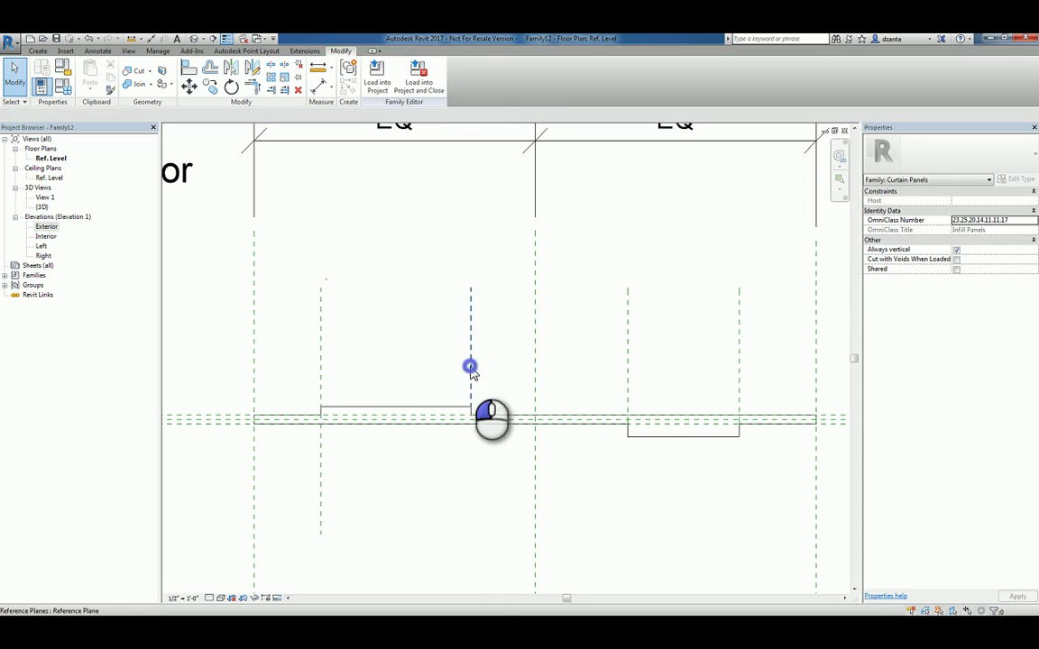
# Extend the three new reference planes down below the panel.
pyautogui.click(472, 410)
pyautogui.moveTo(470, 410); pyautogui.dragTo(472, 530)
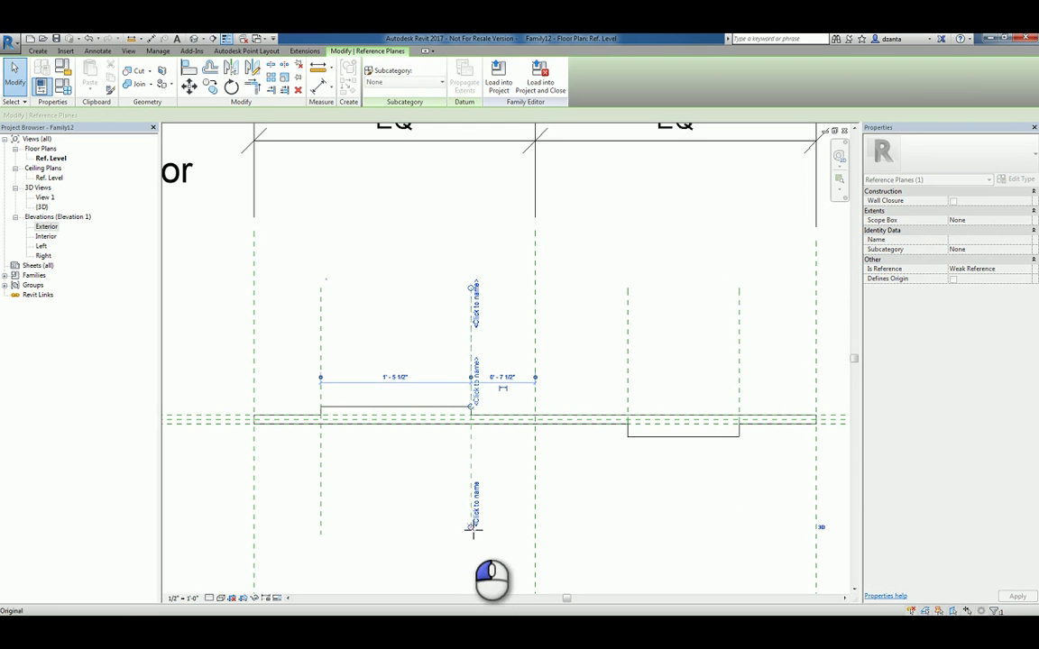
pyautogui.click(589, 492)
pyautogui.click(626, 397)
pyautogui.moveTo(626, 422); pyautogui.dragTo(621, 541)
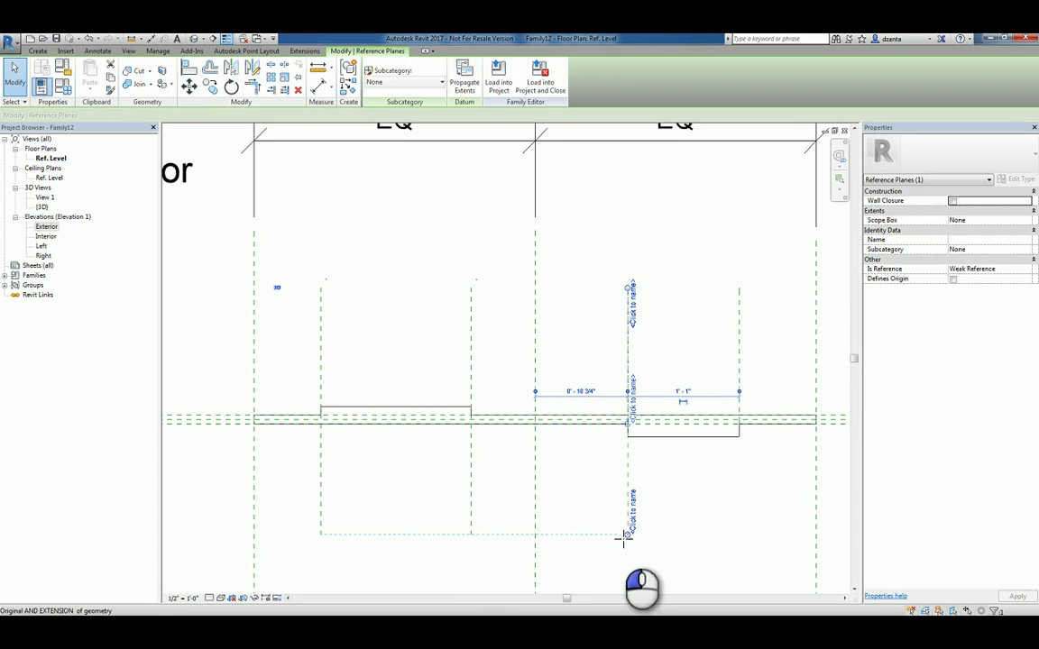
pyautogui.click(689, 515)
pyautogui.click(740, 393)
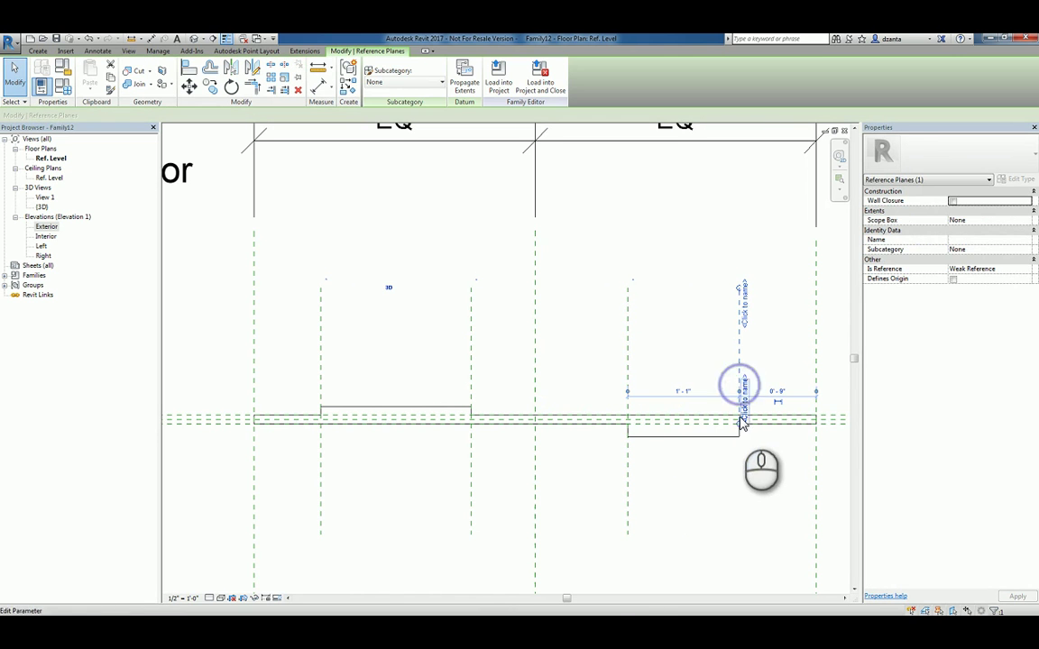
pyautogui.moveTo(739, 422); pyautogui.dragTo(741, 535)
pyautogui.click(733, 519)
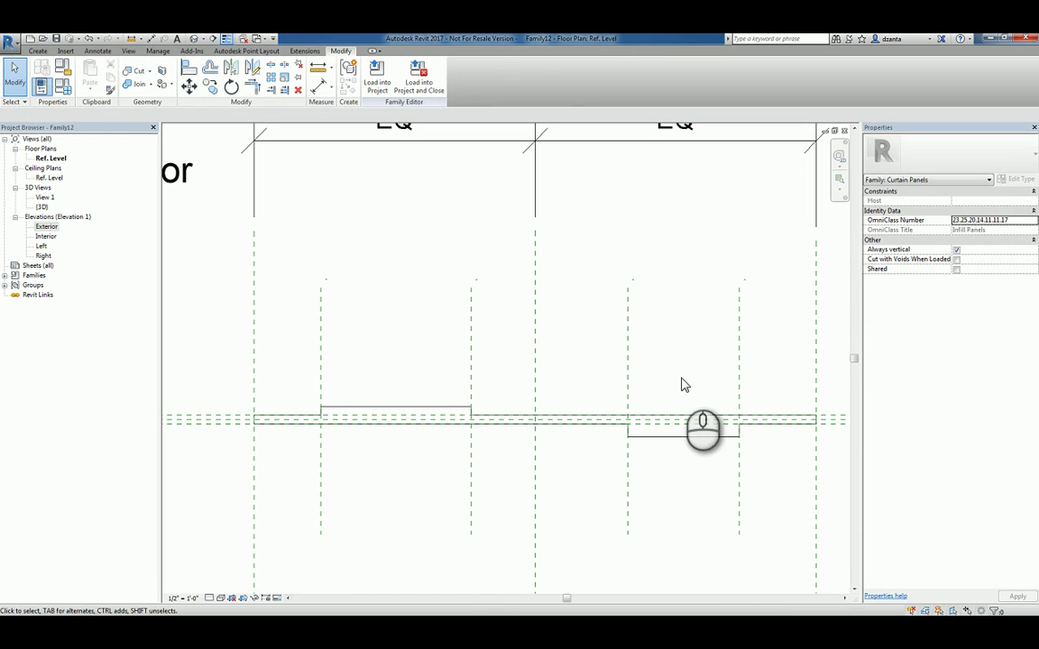
# Dimension Left, both left-notch planes and Center, and set the string to EQ.
pyautogui.press('i')
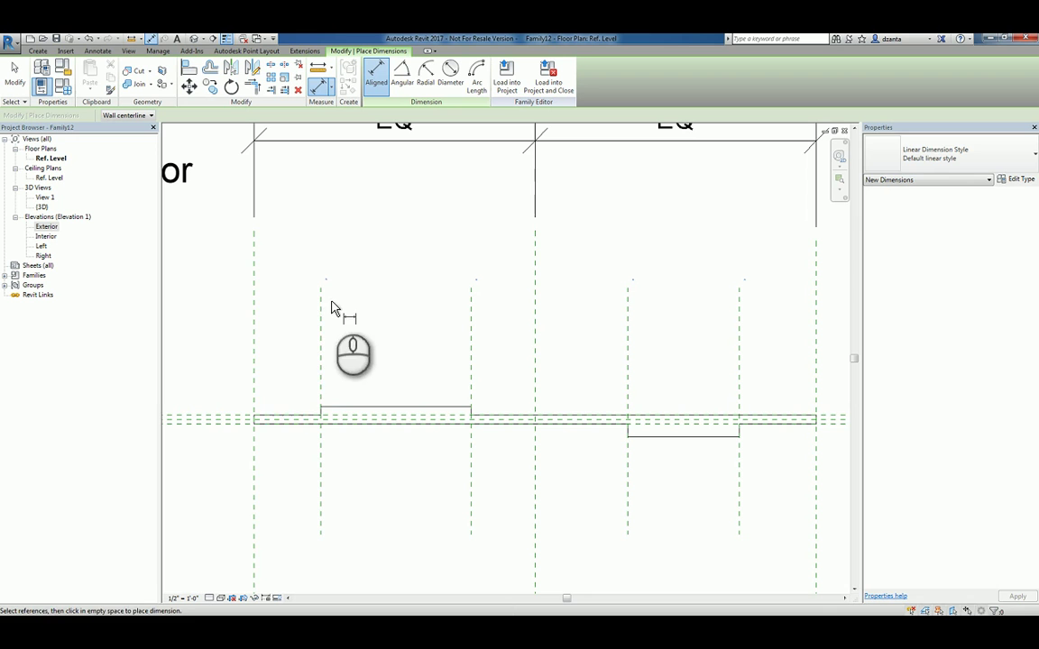
pyautogui.click(254, 361)
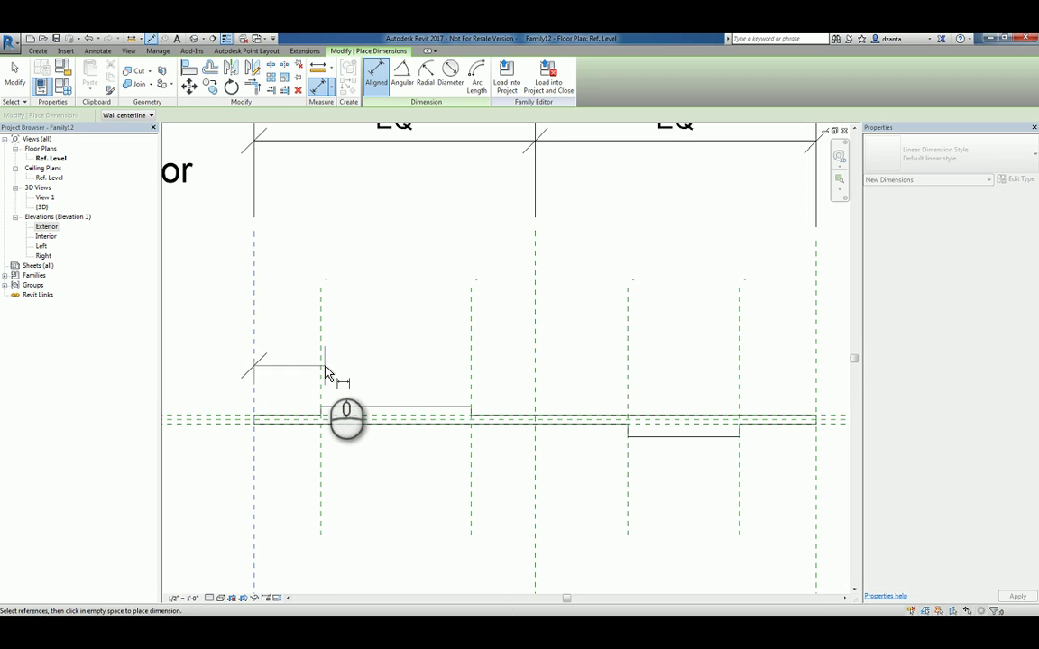
pyautogui.click(321, 370)
pyautogui.click(471, 368)
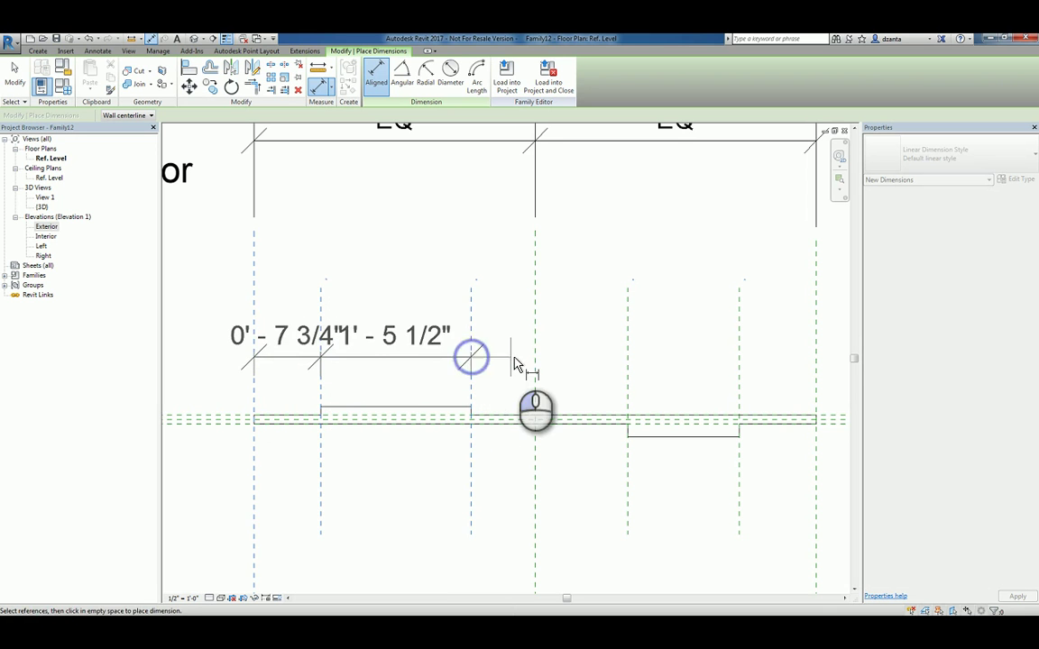
pyautogui.click(537, 371)
pyautogui.click(462, 259)
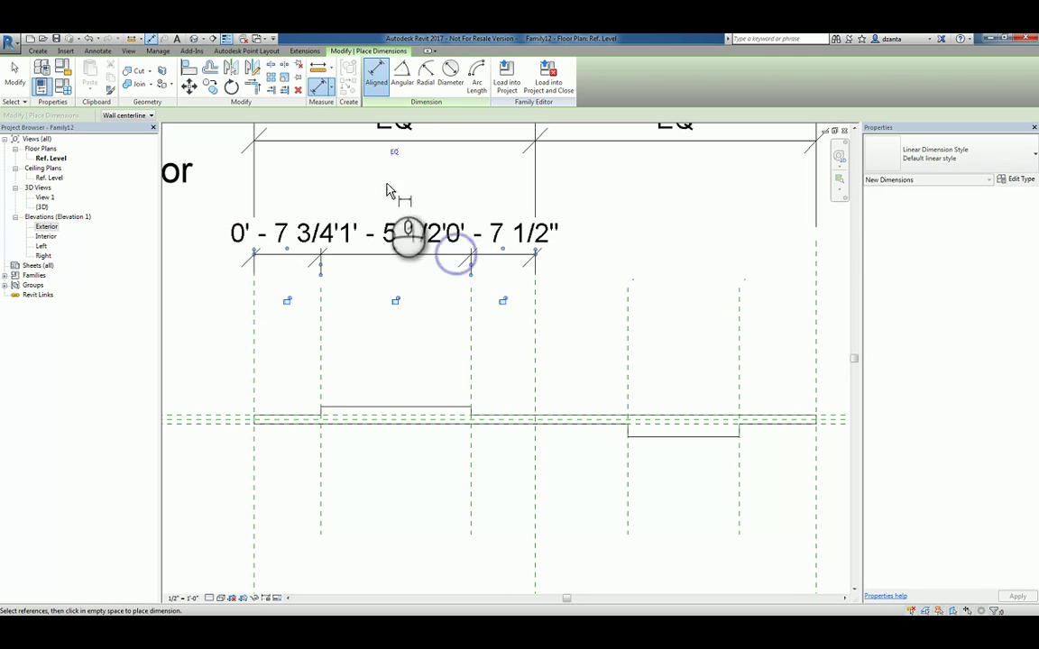
pyautogui.click(394, 153)
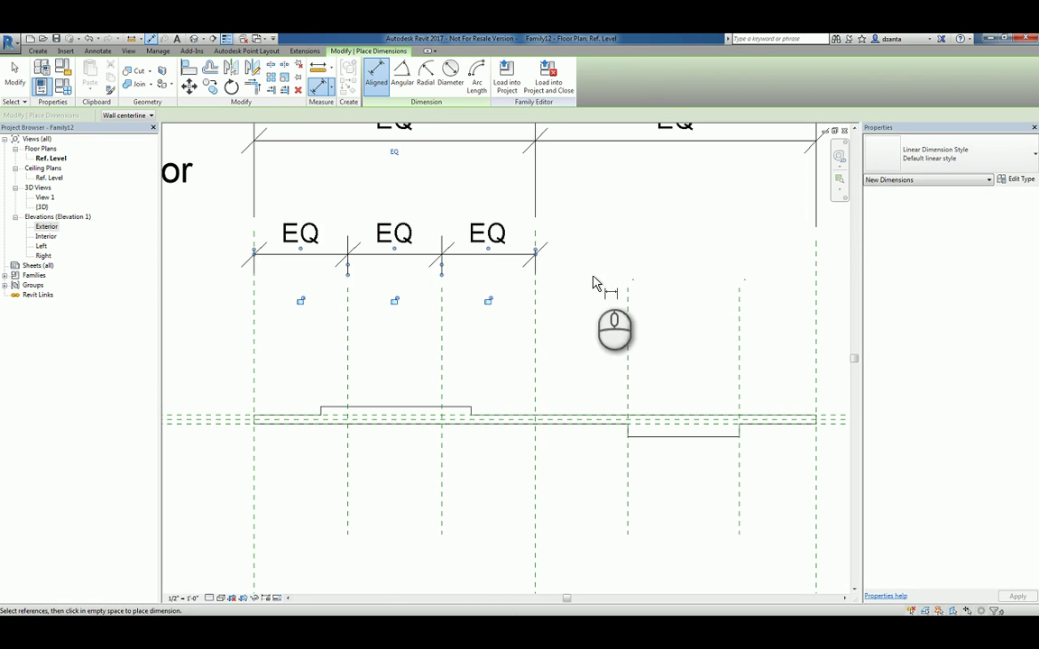
pyautogui.click(593, 283)
# Dimension Center, both right-notch planes and Right, and set the string to EQ.
pyautogui.click(535, 352)
pyautogui.click(628, 354)
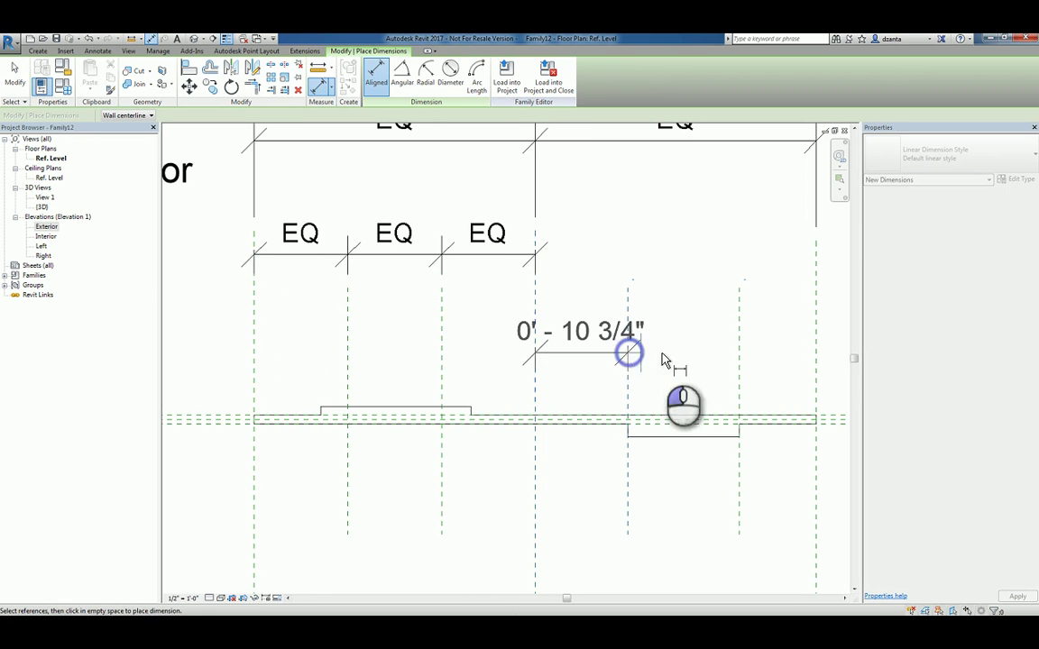
pyautogui.click(740, 361)
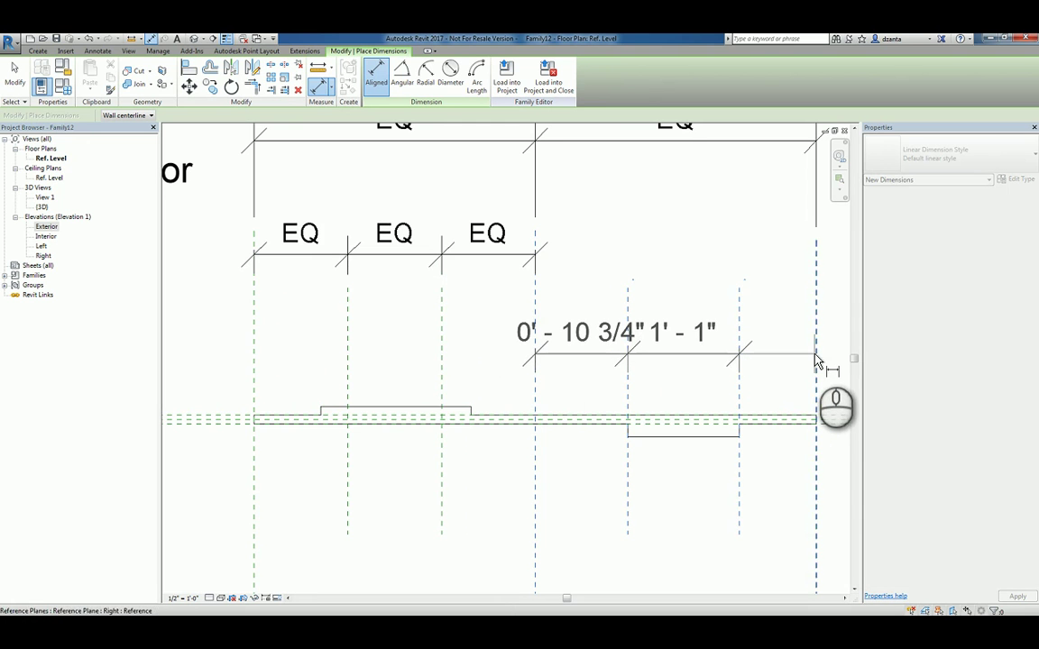
pyautogui.click(816, 360)
pyautogui.click(727, 259)
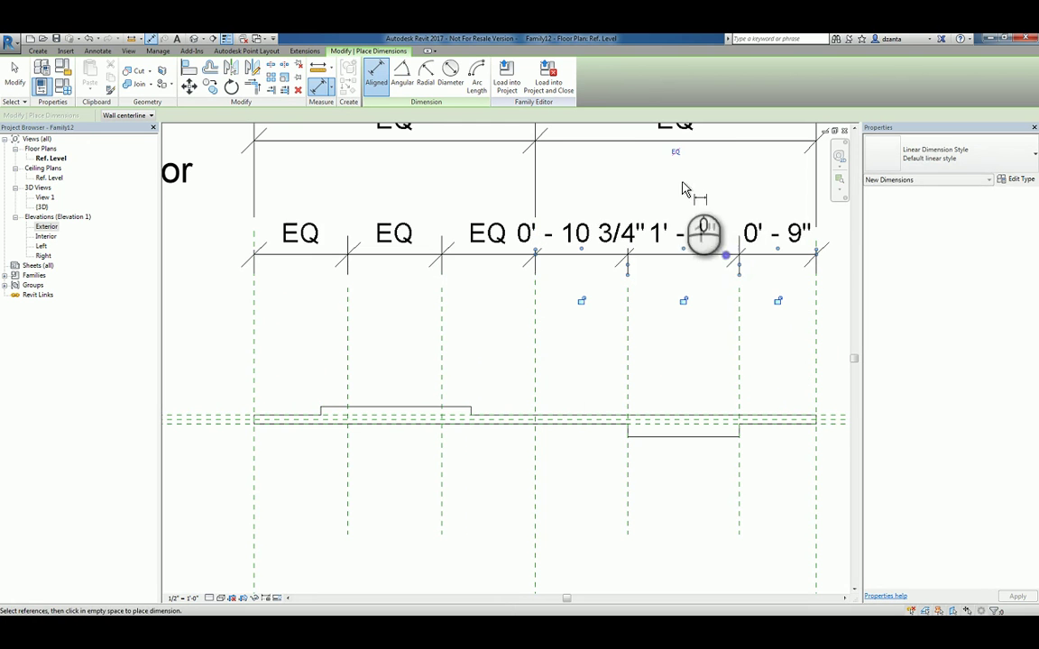
pyautogui.click(675, 151)
pyautogui.press('Escape')
pyautogui.press('Escape')
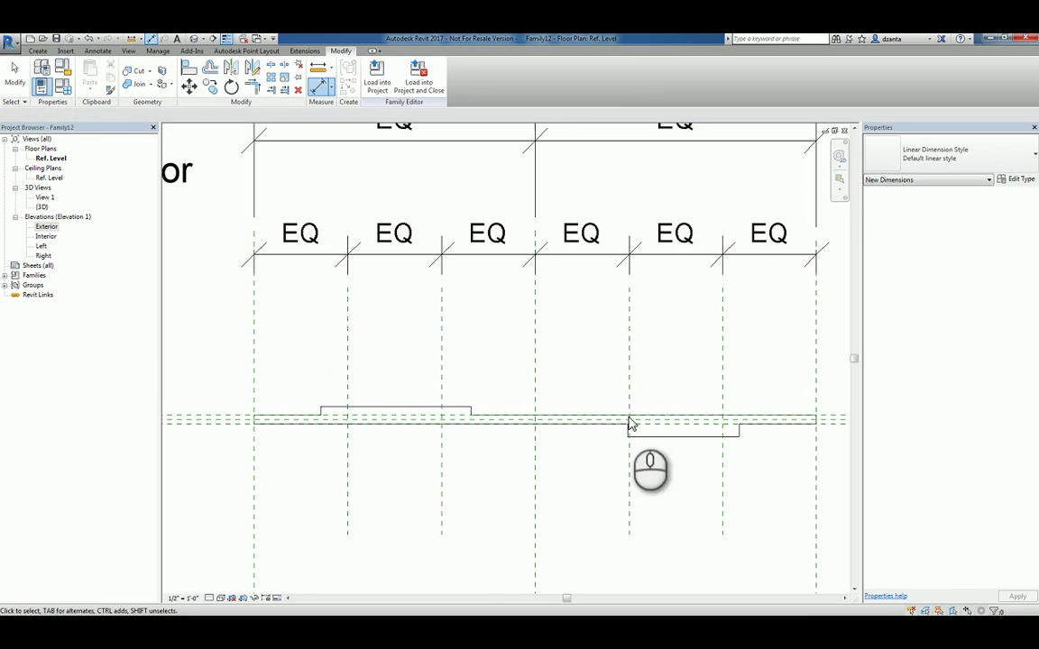
# Select the extrusion and drag its left notch ends onto the reference planes.
pyautogui.click(458, 413)
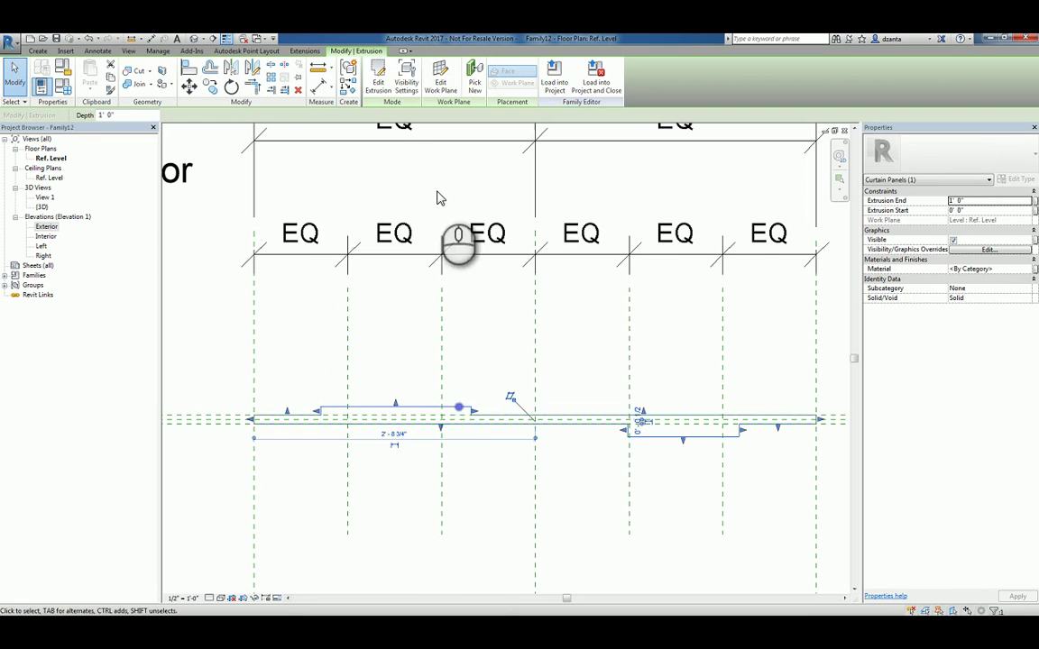
pyautogui.click(374, 82)
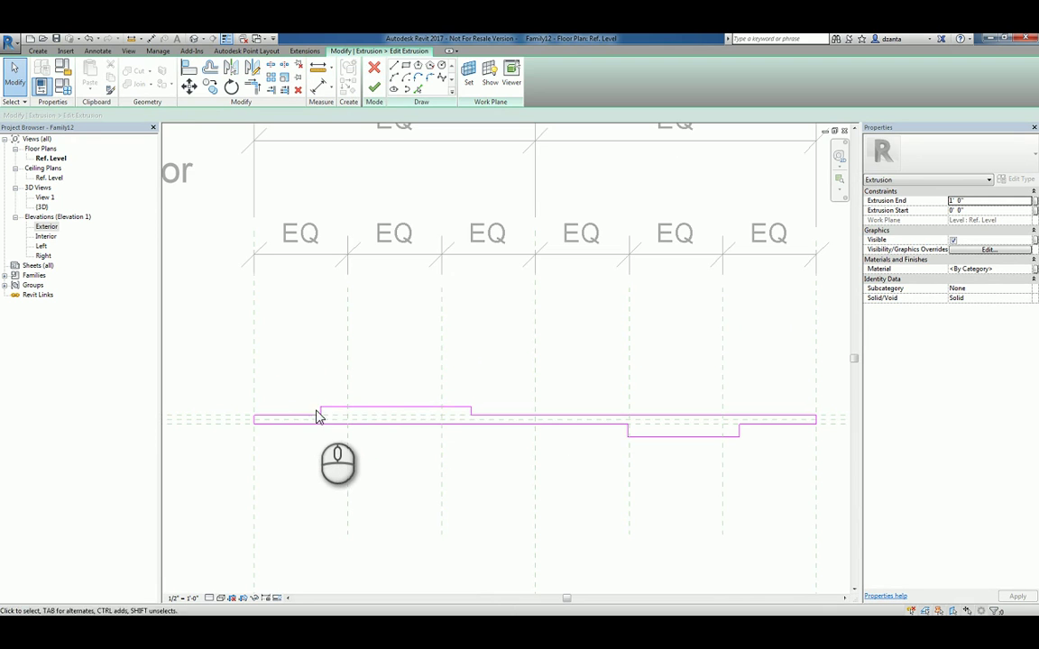
pyautogui.click(374, 87)
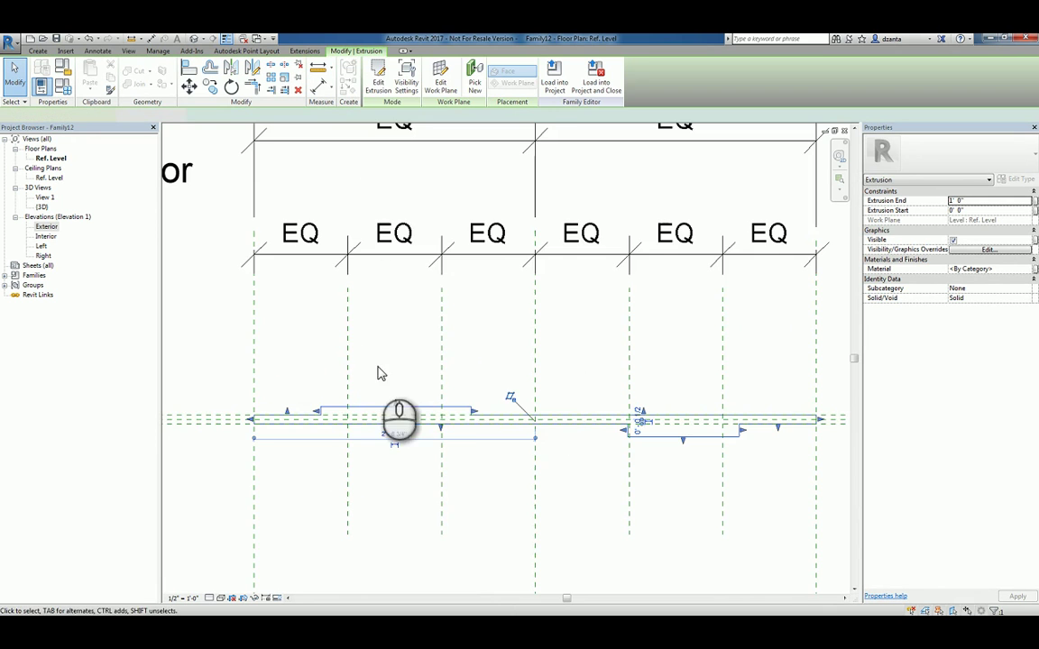
pyautogui.scroll(2, 315, 416)
pyautogui.moveTo(311, 424); pyautogui.dragTo(351, 418)
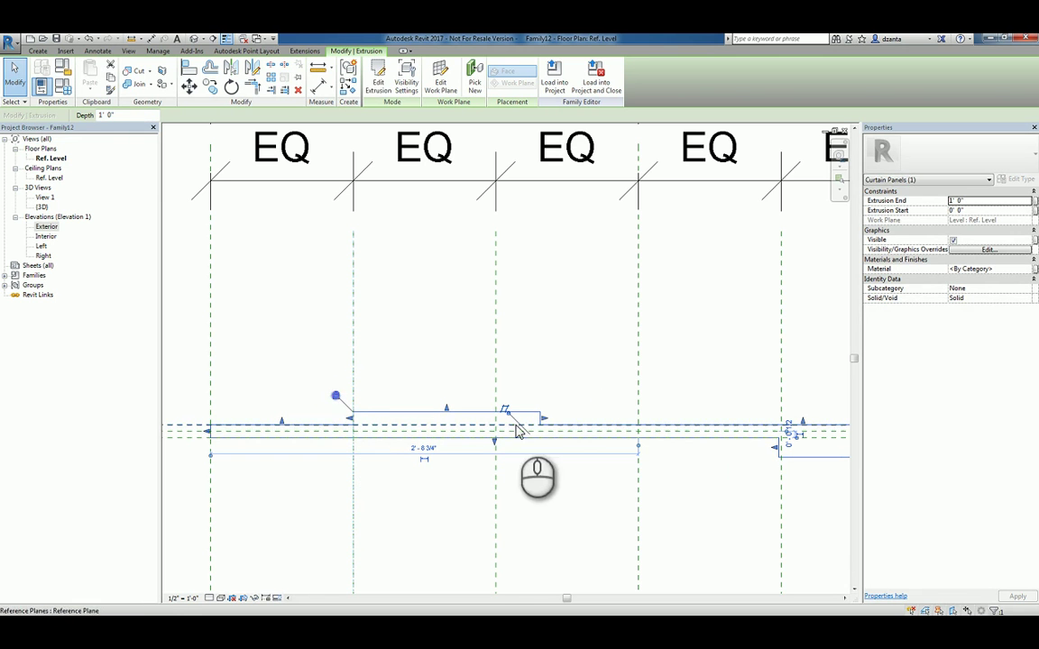
pyautogui.moveTo(538, 418); pyautogui.dragTo(505, 401)
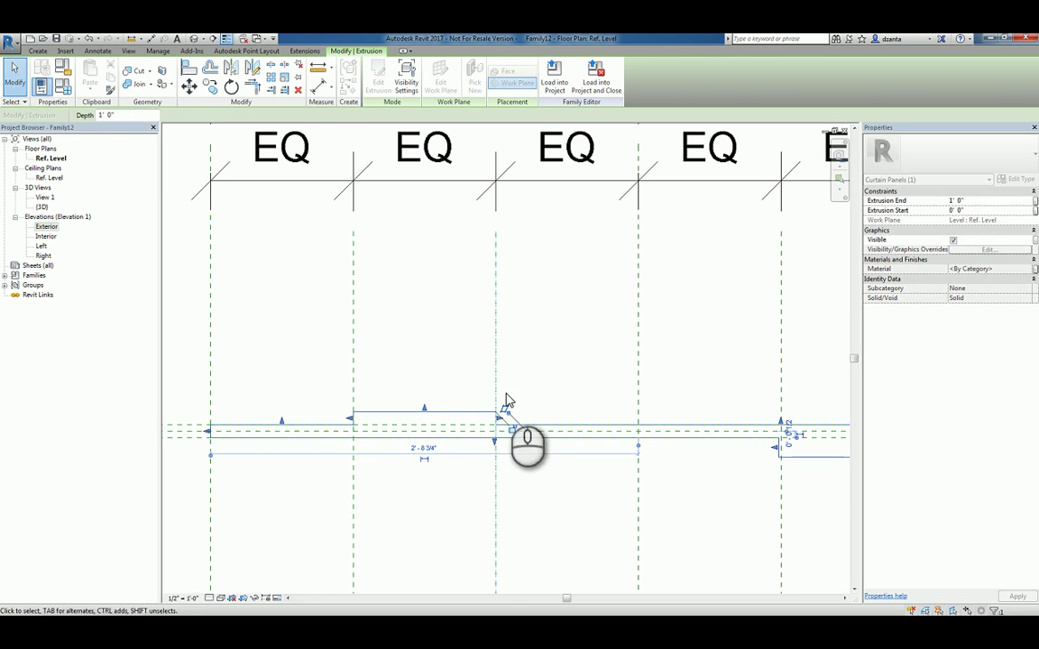
# Align the remaining notch ends to their reference planes and lock both padlocks.
pyautogui.keyDown('shift'); pyautogui.hscroll(3, 676, 460); pyautogui.keyUp('shift')
pyautogui.scroll(3, 721, 458)
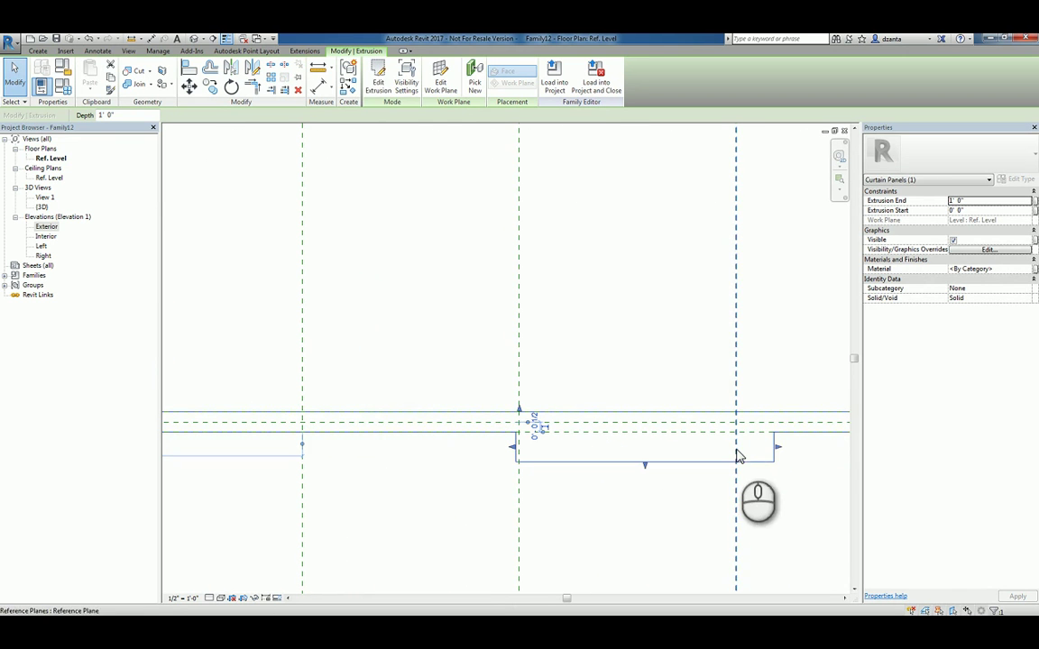
pyautogui.moveTo(779, 443); pyautogui.dragTo(737, 451)
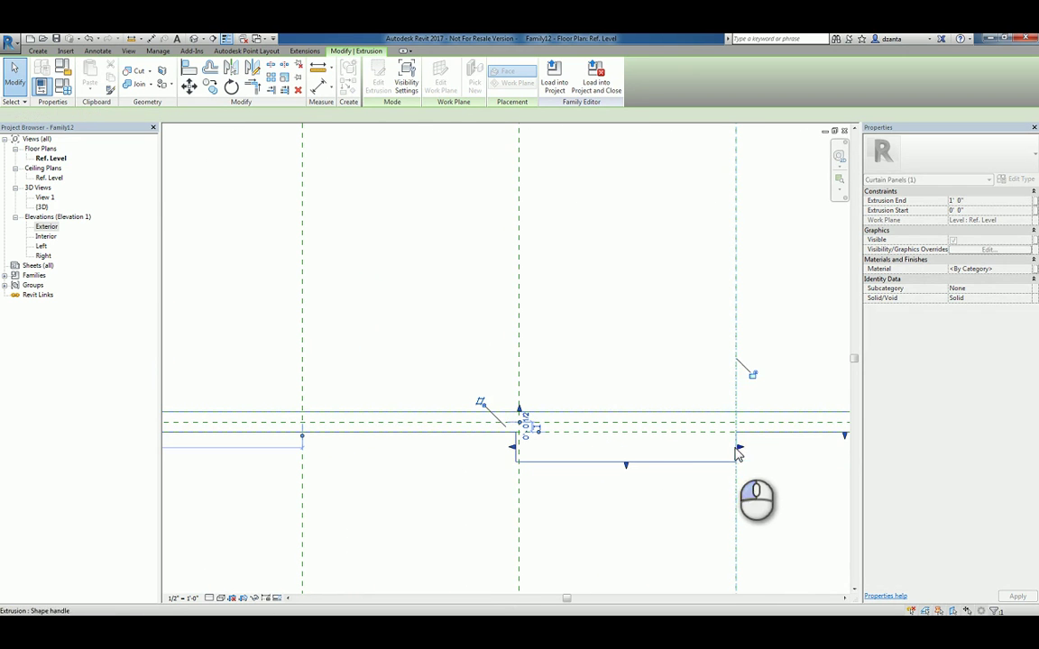
pyautogui.click(752, 373)
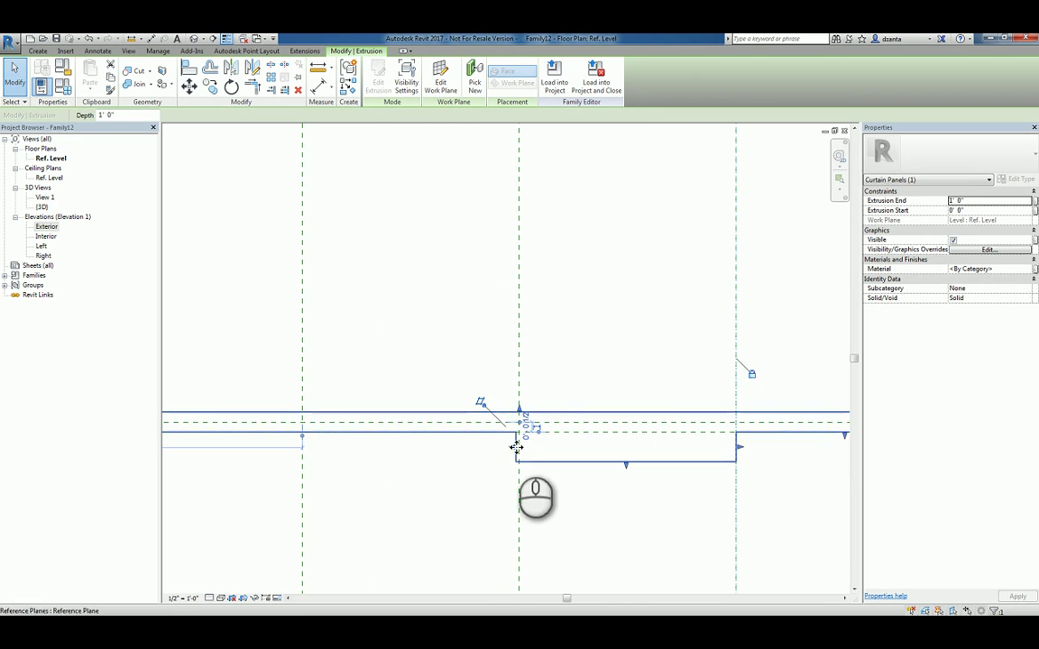
pyautogui.moveTo(515, 445); pyautogui.dragTo(520, 449)
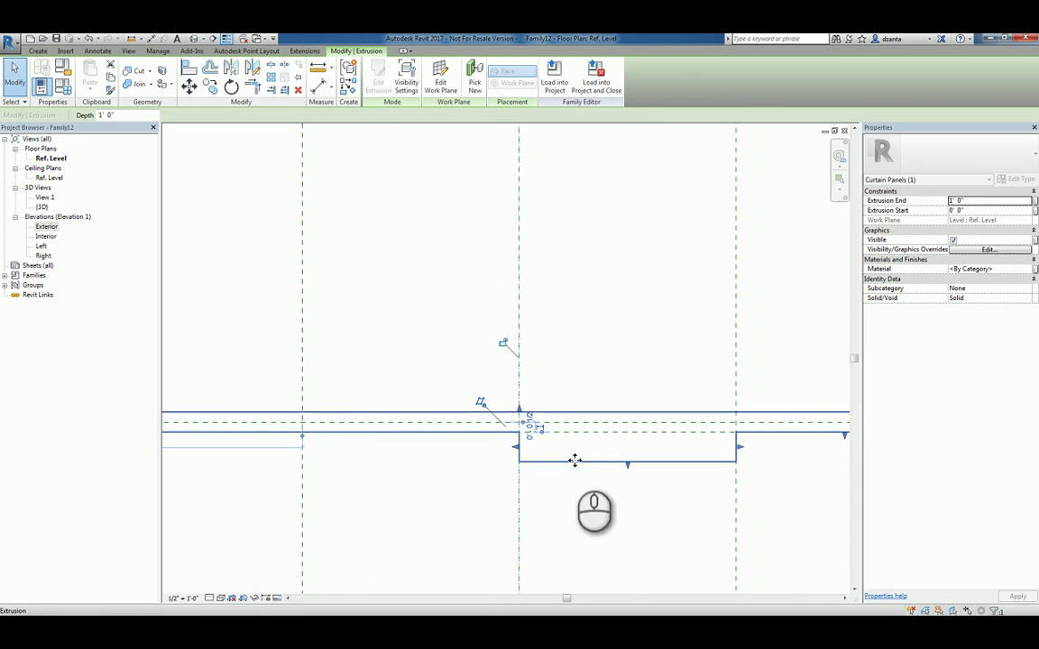
pyautogui.click(504, 343)
pyautogui.click(583, 341)
pyautogui.scroll(-3, 599, 343)
pyautogui.scroll(-3, 386, 405)
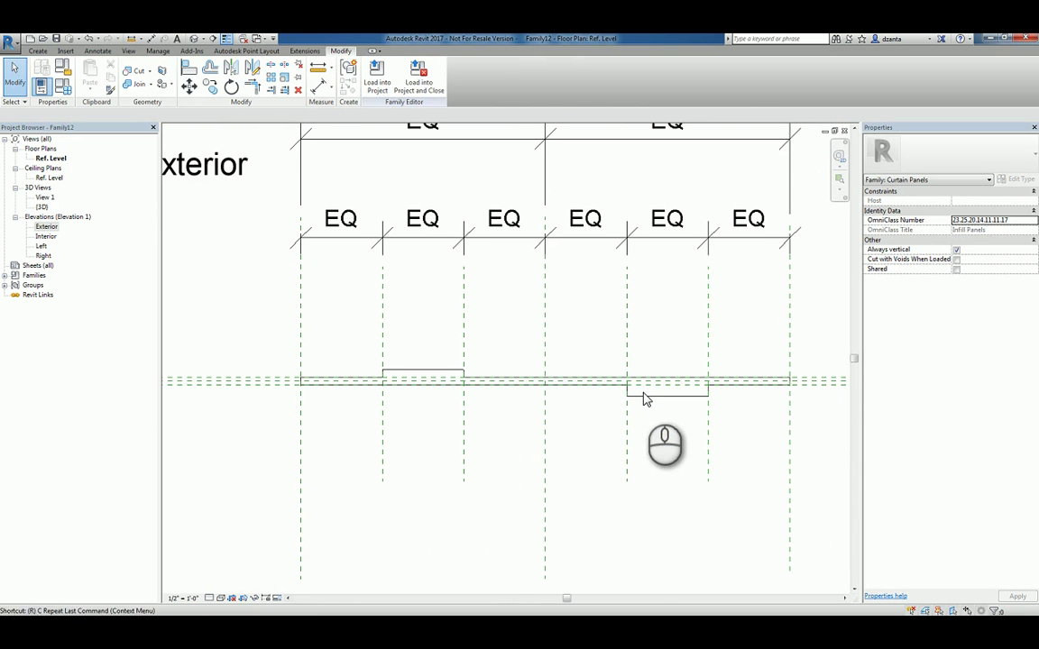
# Draw horizontal reference planes along the raised left and lowered right notch edges.
pyautogui.press('r')
pyautogui.press('p')
pyautogui.click(383, 369)
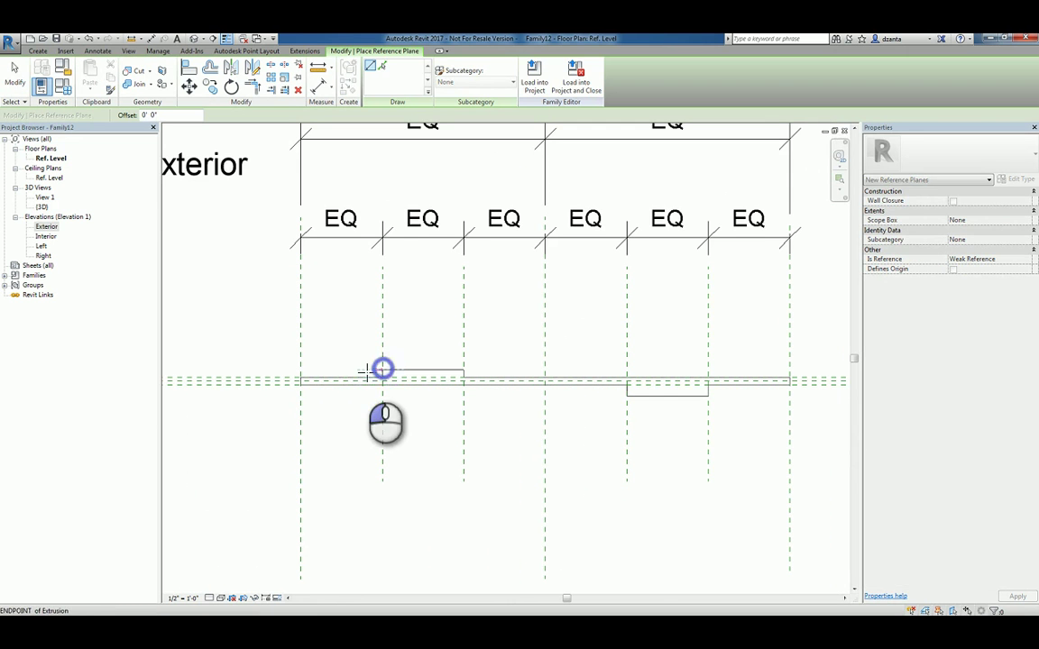
pyautogui.click(280, 370)
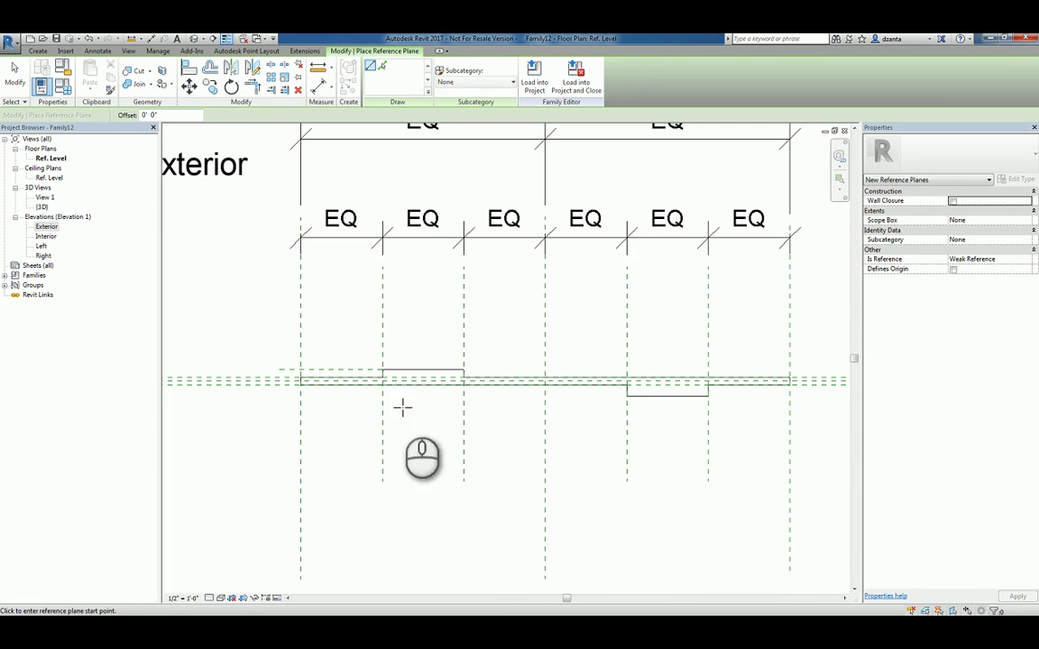
pyautogui.click(709, 397)
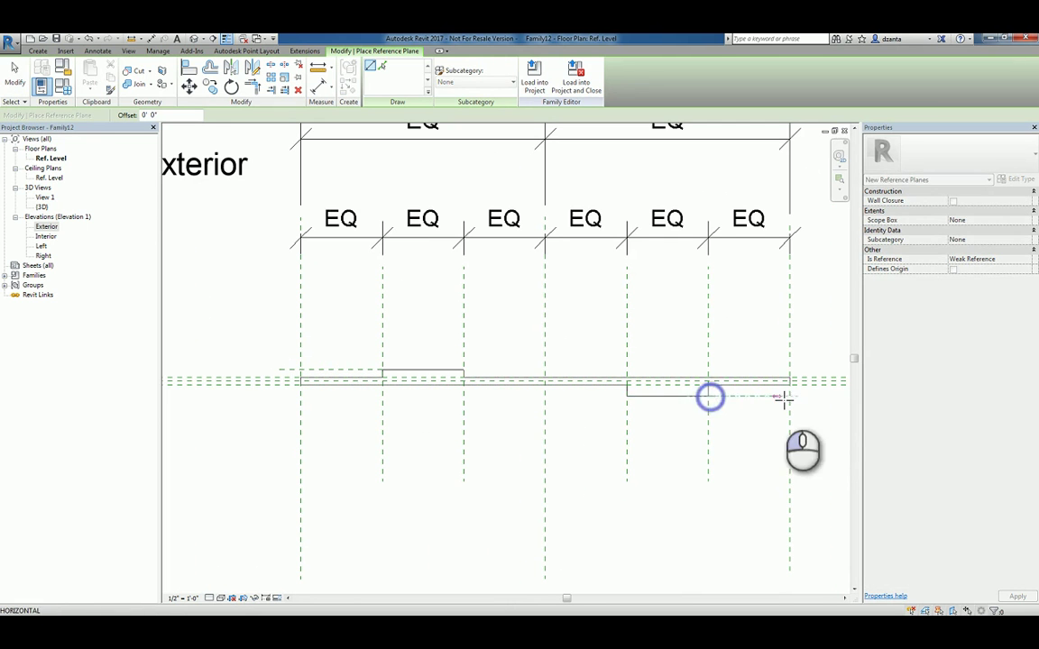
pyautogui.click(829, 395)
pyautogui.press('Escape')
pyautogui.click(756, 394)
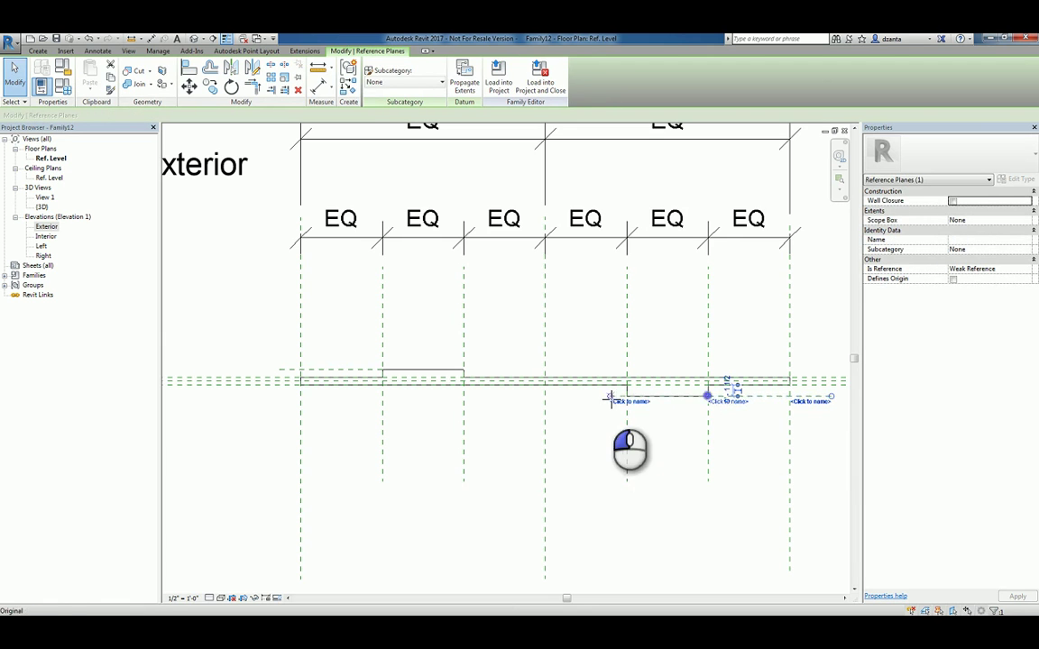
pyautogui.press('Escape')
# Extend the upper reference plane further to the right.
pyautogui.click(313, 370)
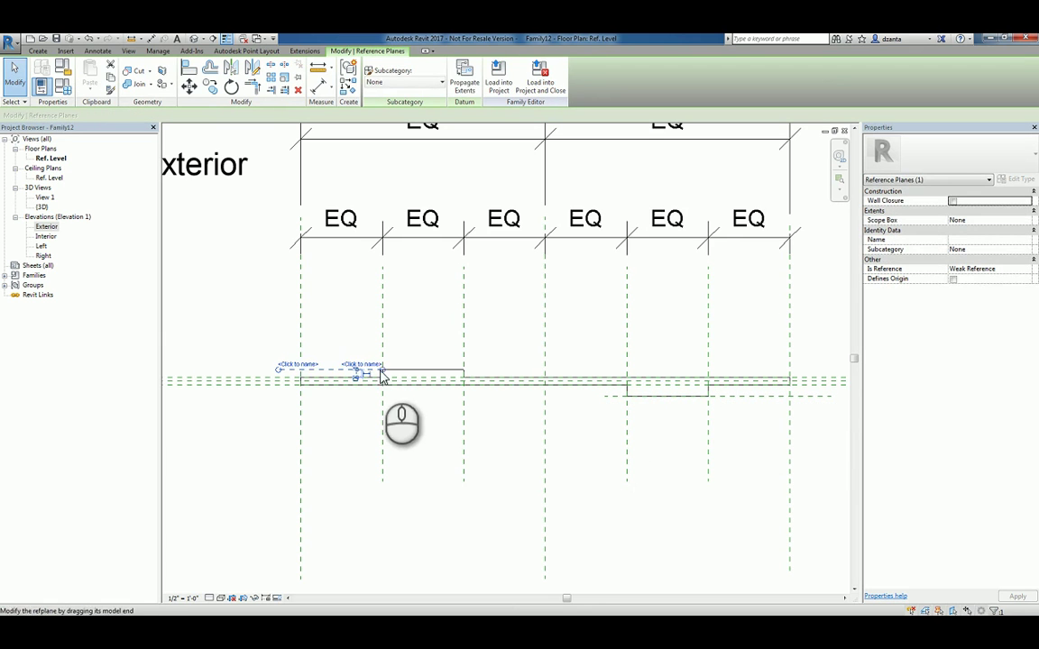
pyautogui.moveTo(381, 377); pyautogui.dragTo(480, 368)
pyautogui.press('Escape')
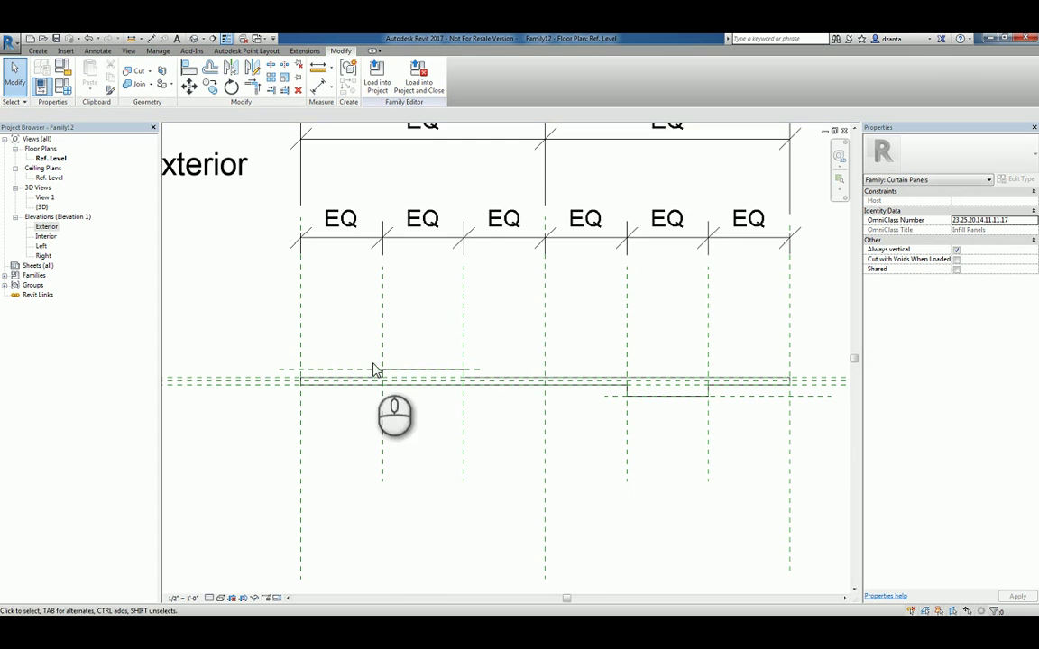
pyautogui.scroll(2, 276, 364)
pyautogui.moveTo(268, 371); pyautogui.dragTo(419, 362, button='middle')
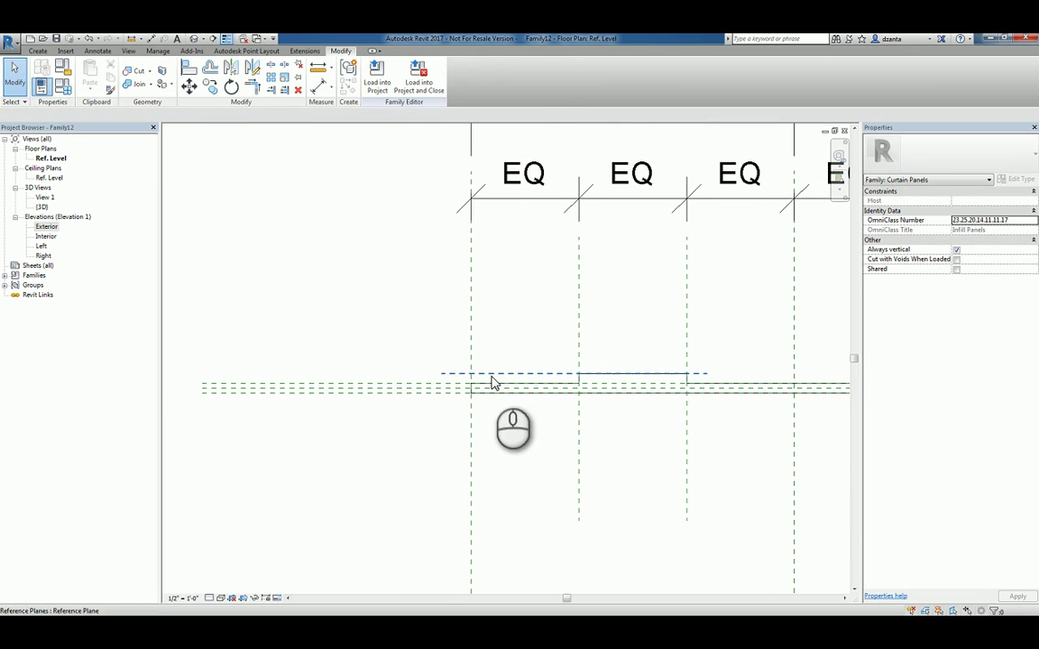
# Dimension the 0' - 1" gap between the front and new reference planes and label it Panel_Thickness (type).
pyautogui.press('i')
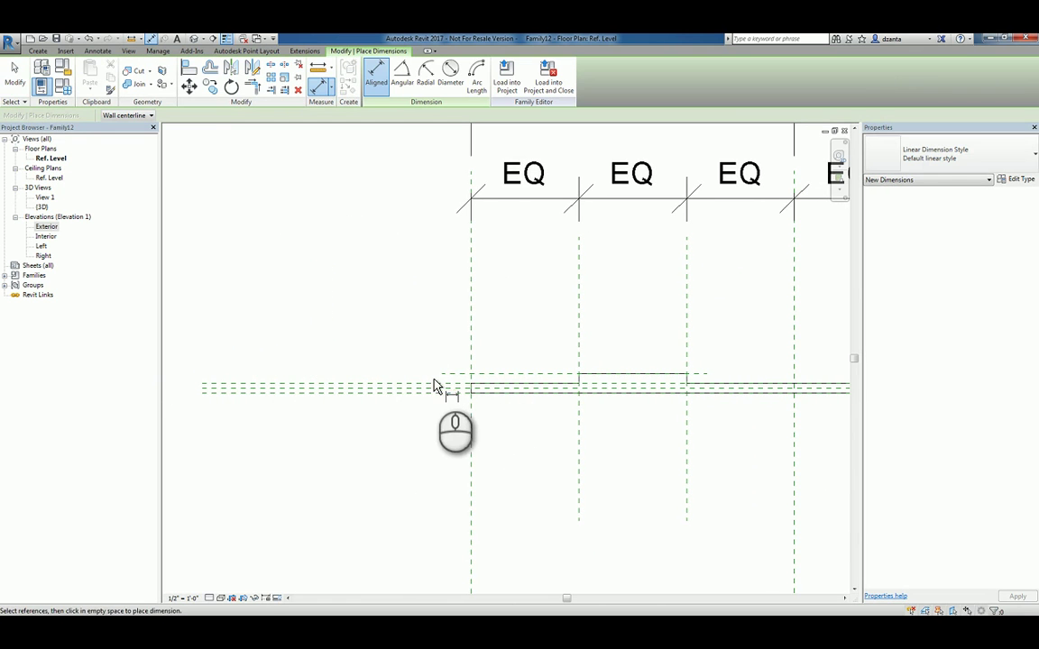
pyautogui.click(437, 386)
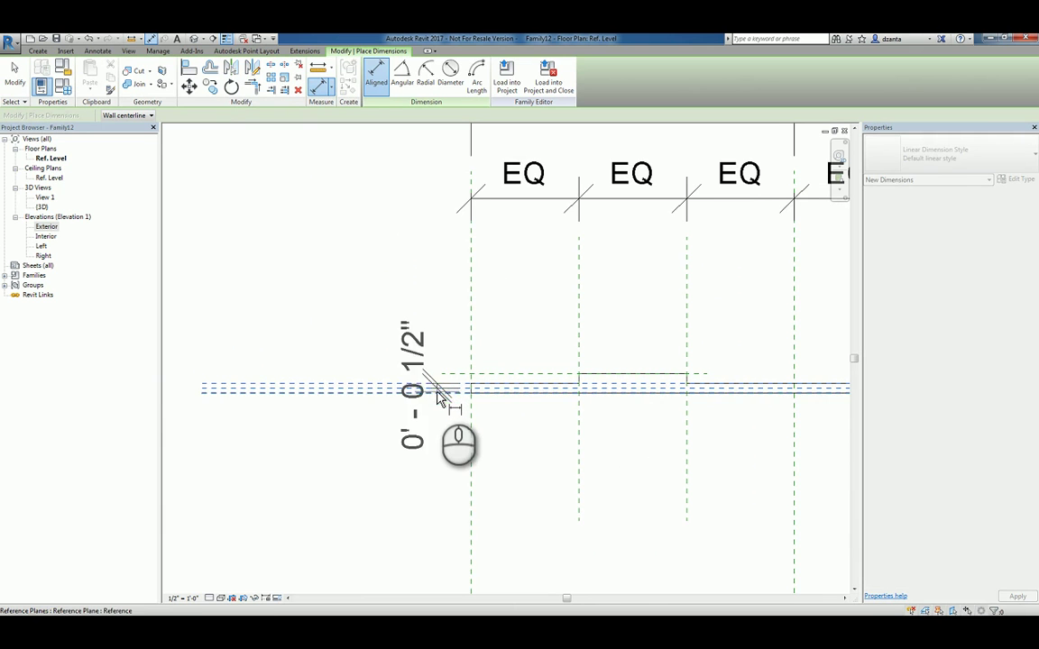
pyautogui.click(435, 386)
pyautogui.click(366, 327)
pyautogui.click(243, 390)
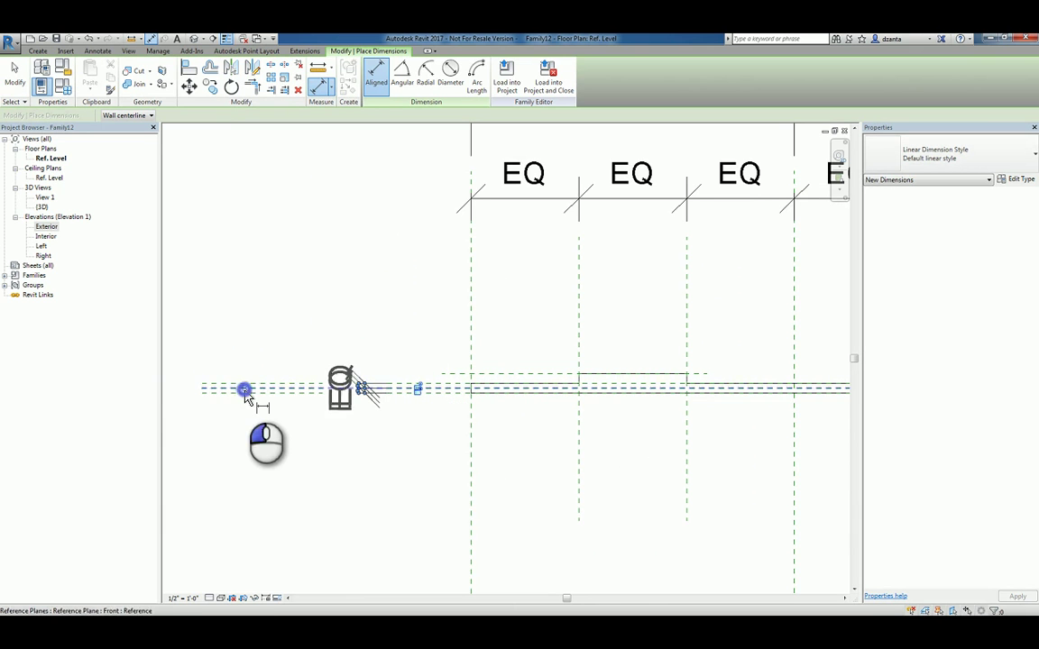
pyautogui.click(269, 388)
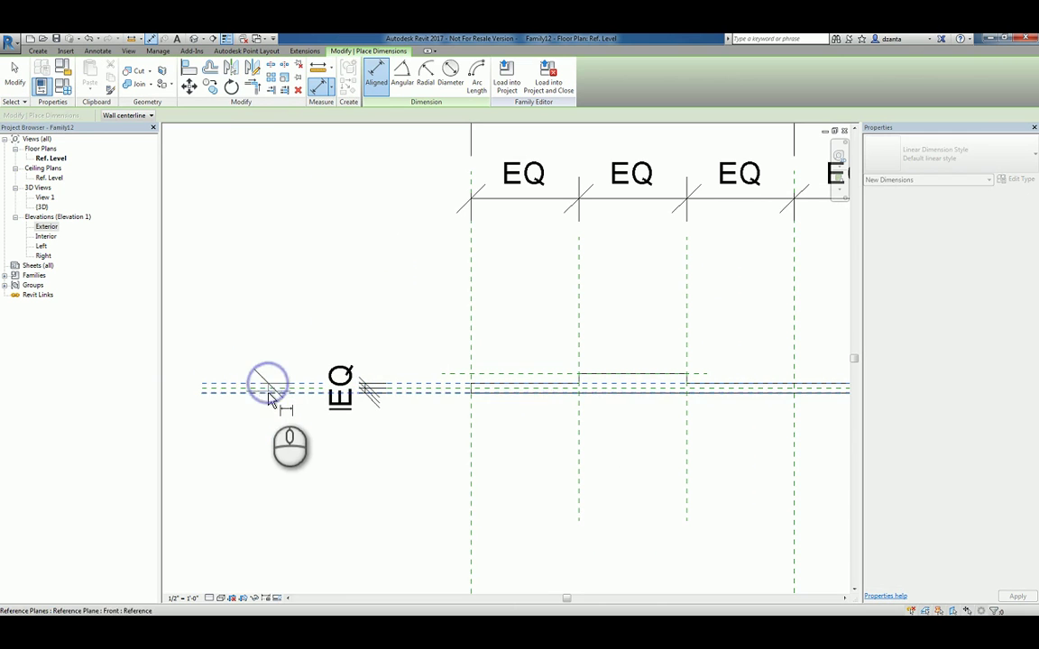
pyautogui.click(301, 295)
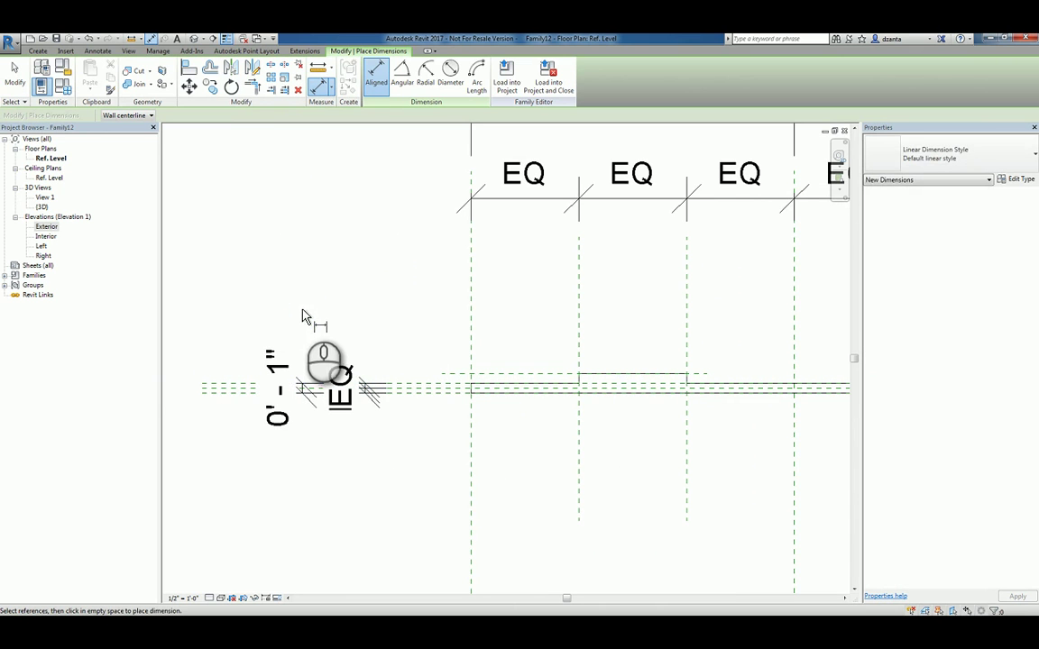
pyautogui.press('Escape')
pyautogui.click(282, 374)
pyautogui.click(479, 74)
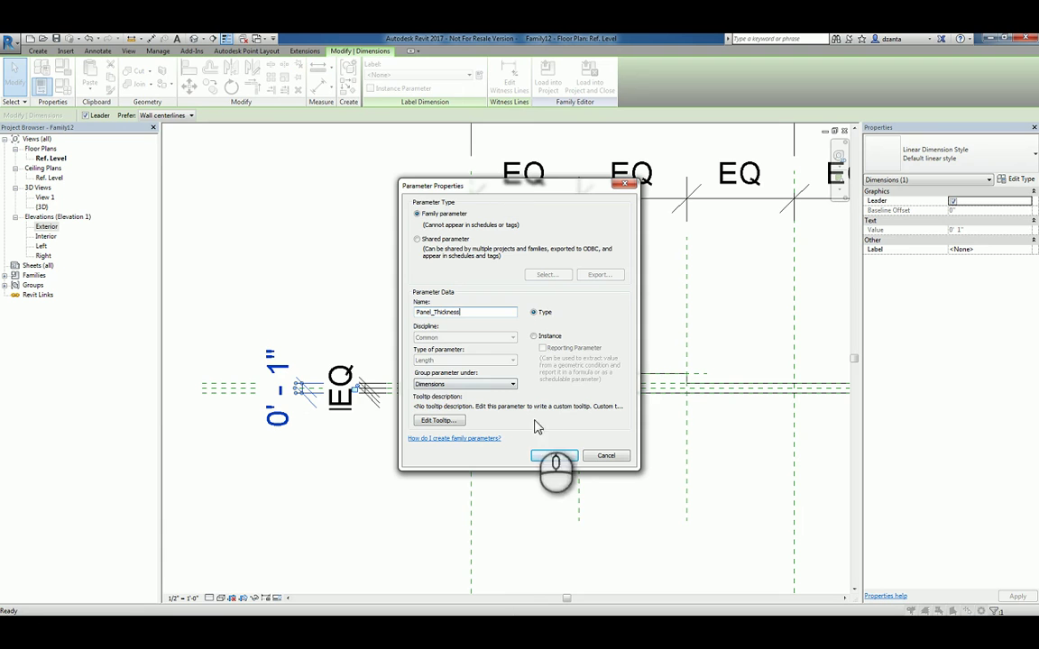
pyautogui.click(553, 458)
pyautogui.click(558, 497)
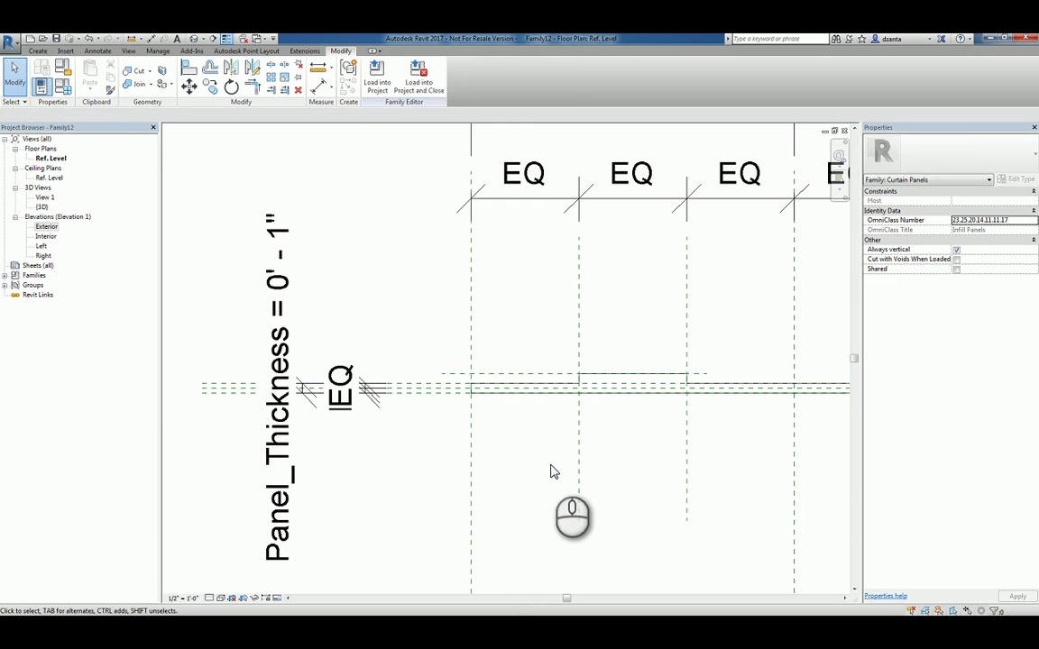
# Add a second 0' - 1" aligned dimension from the reference plane to the extrusion face.
pyautogui.press('d')
pyautogui.press('i')
pyautogui.click(441, 388)
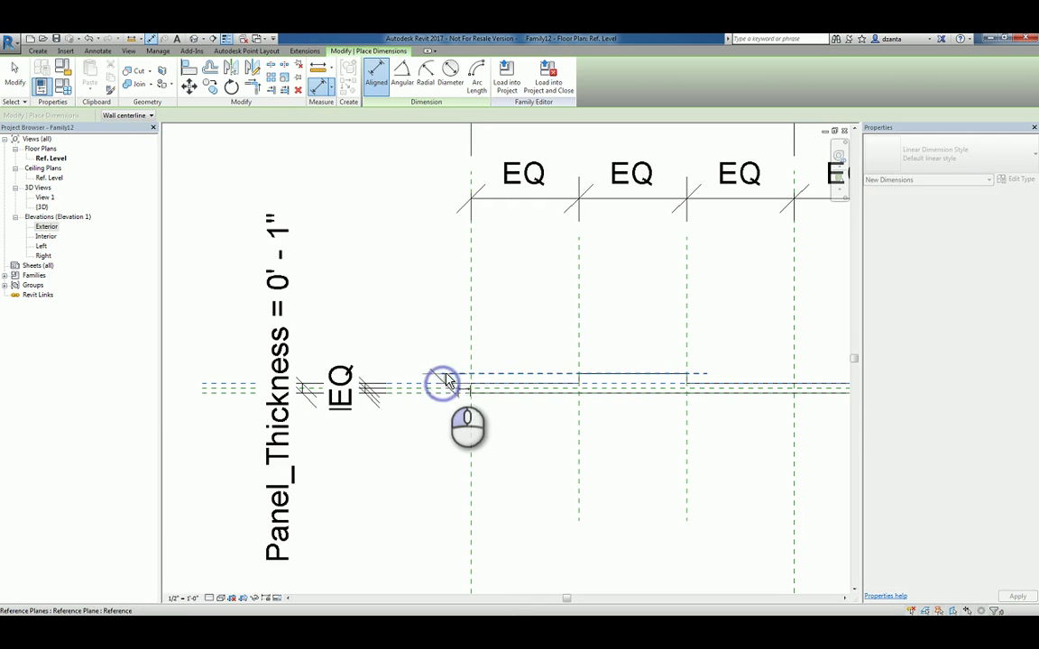
pyautogui.click(446, 374)
pyautogui.click(441, 298)
pyautogui.click(441, 397)
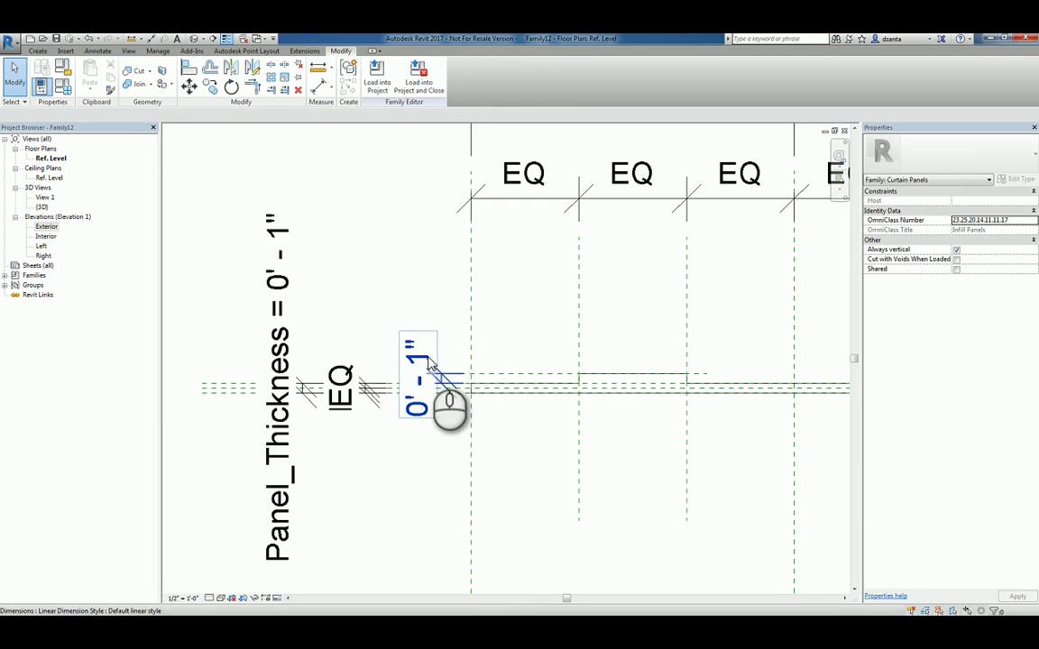
pyautogui.click(511, 336)
pyautogui.scroll(-3, 661, 413)
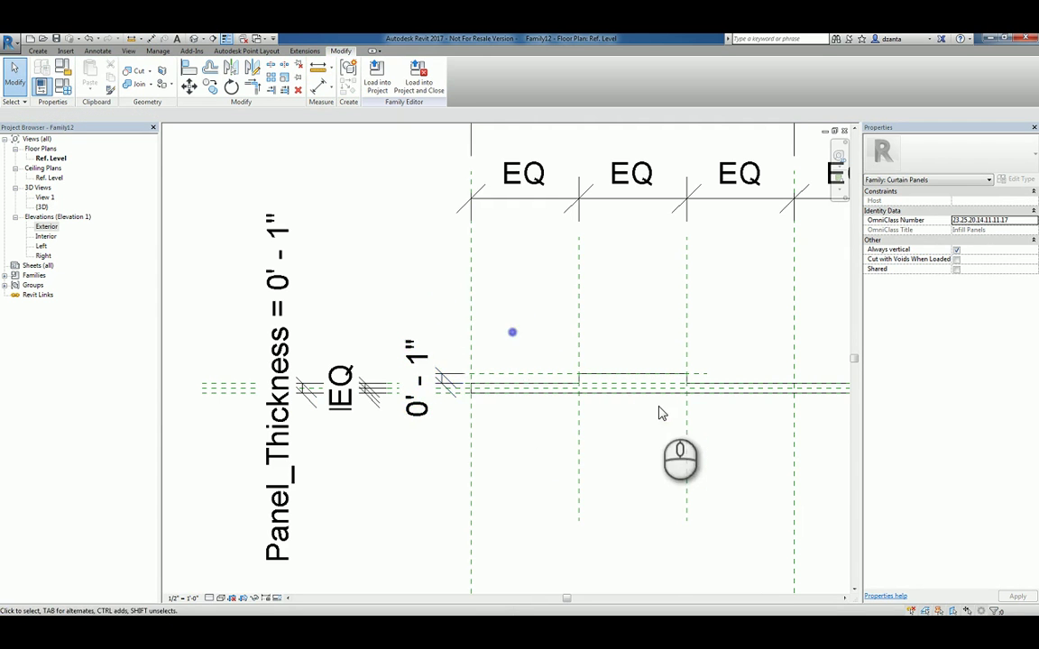
pyautogui.scroll(4, 591, 418)
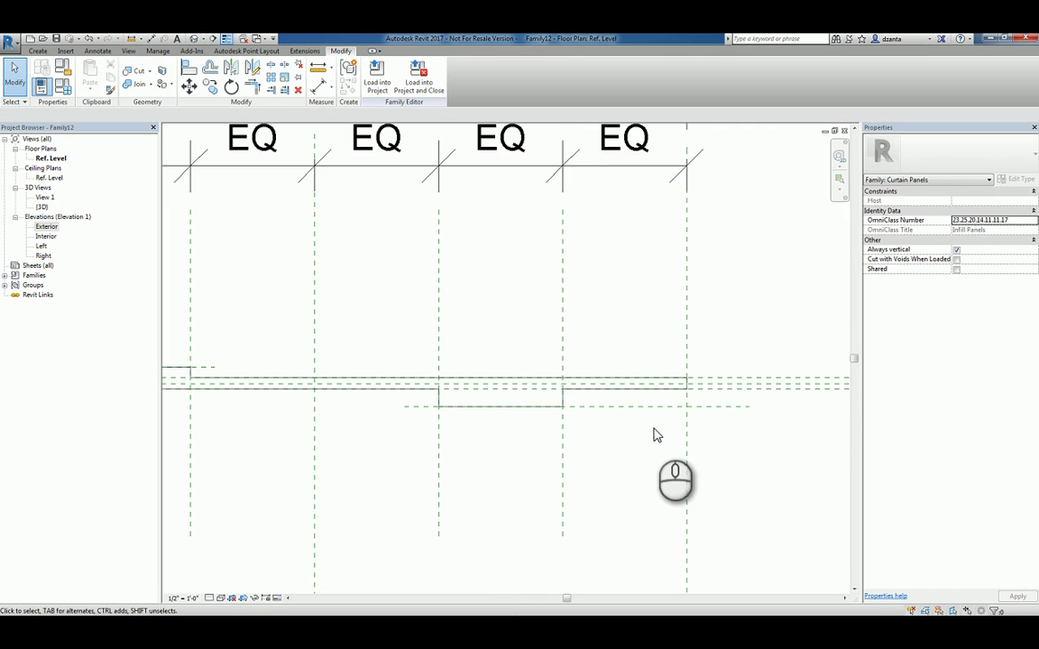
# Dimension the two reference planes and change their 1 1/2" spacing to 1".
pyautogui.press('i')
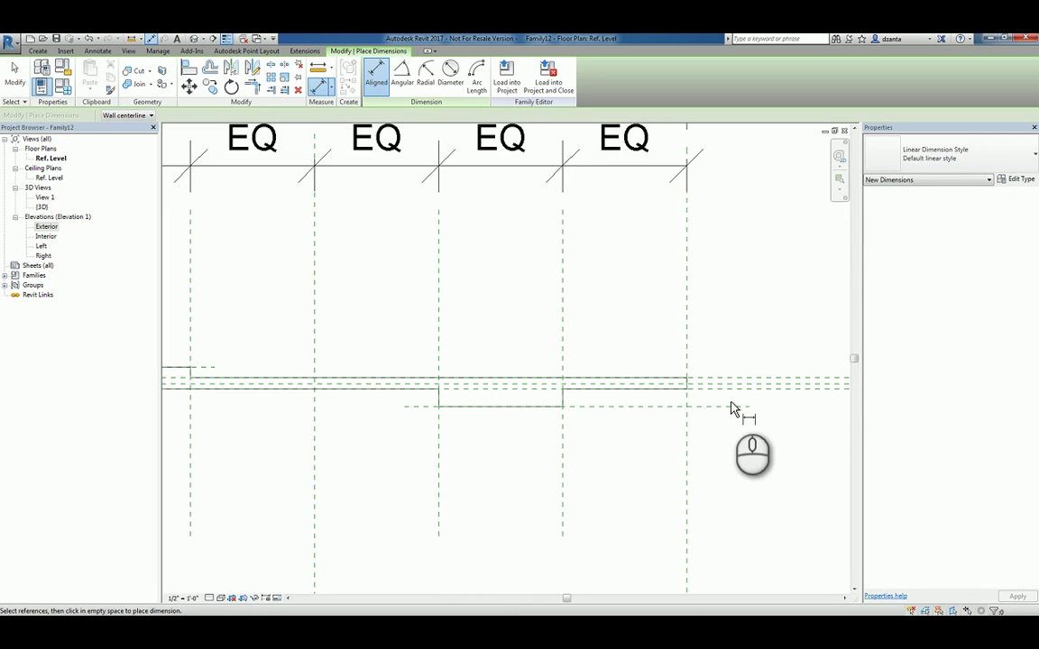
pyautogui.click(735, 406)
pyautogui.click(738, 389)
pyautogui.click(777, 419)
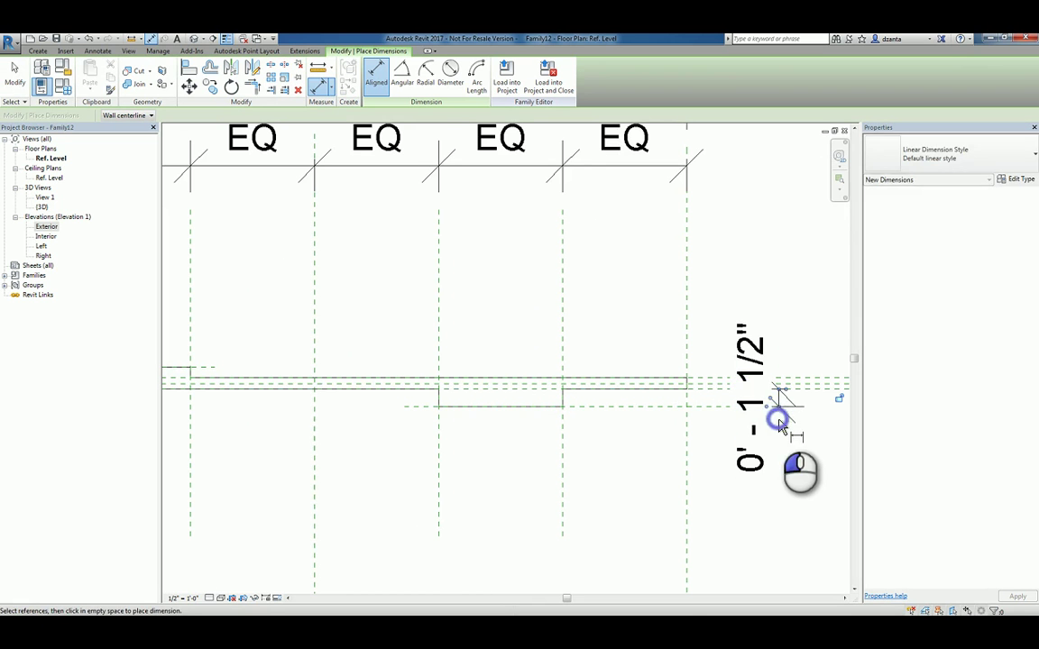
pyautogui.press('Escape')
pyautogui.press('Escape')
pyautogui.click(674, 407)
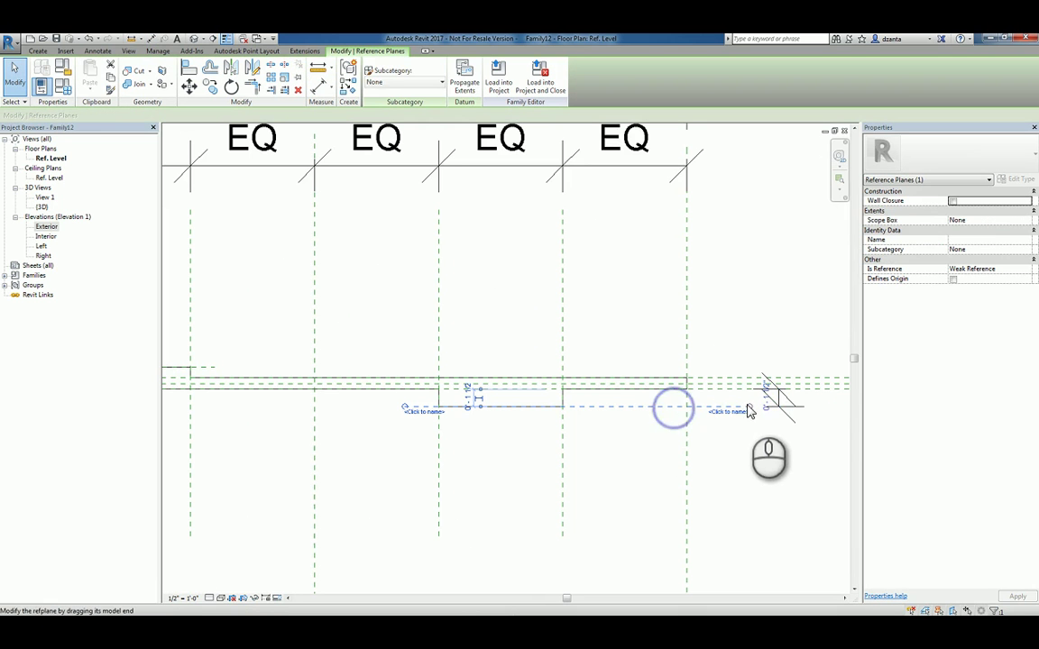
pyautogui.click(763, 398)
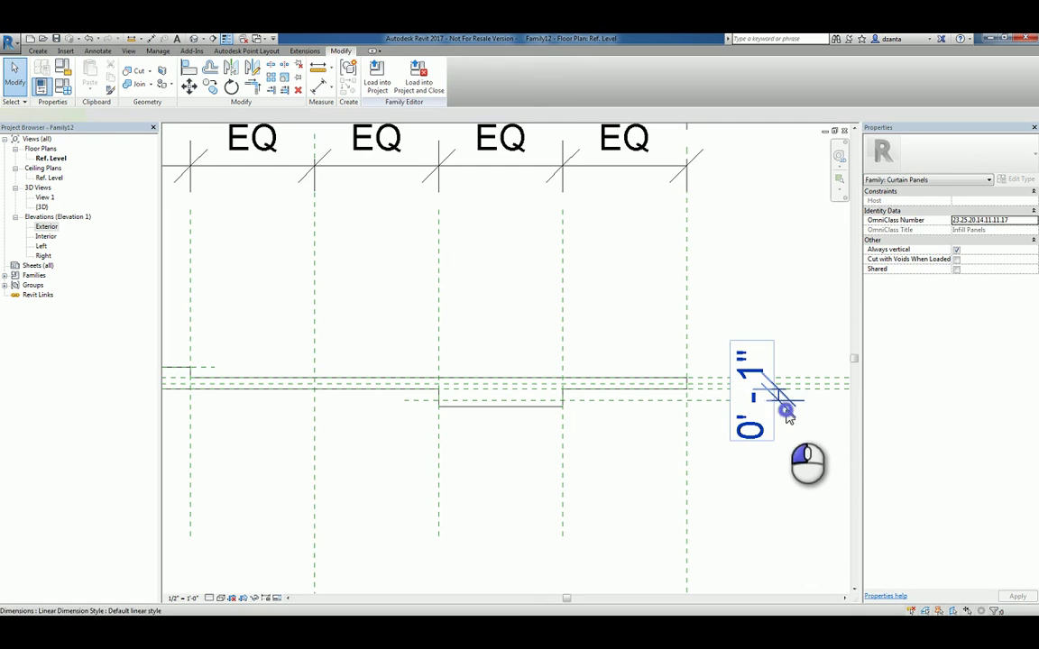
pyautogui.click(787, 408)
pyautogui.press('Escape')
pyautogui.scroll(2, 487, 418)
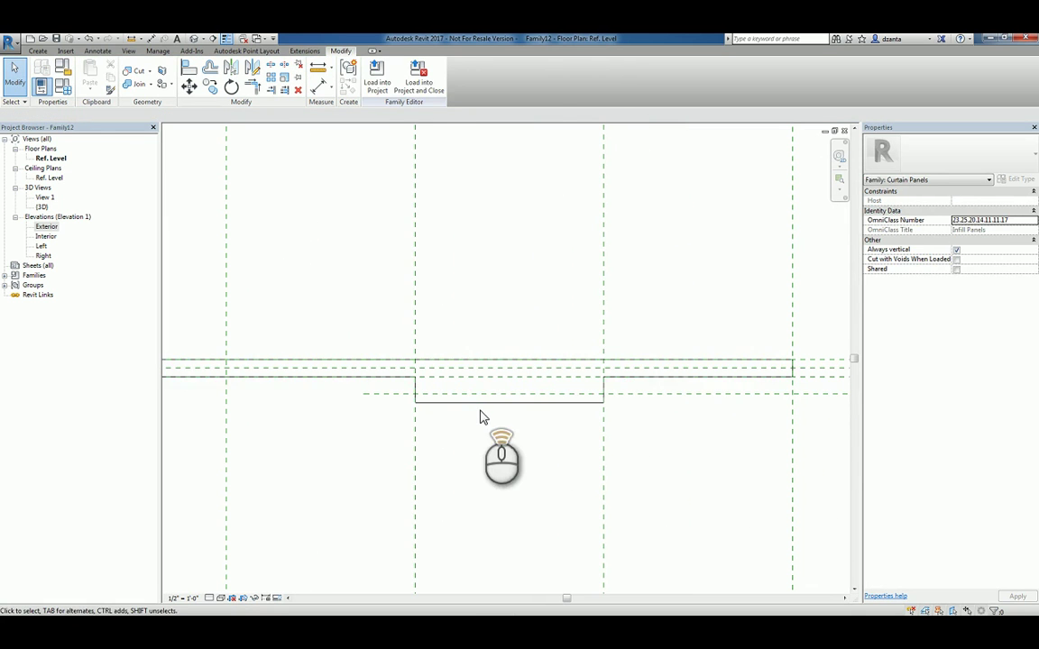
# Stretch the glass extrusion's edge so it snaps onto the lower reference plane.
pyautogui.click(480, 405)
pyautogui.moveTo(511, 410); pyautogui.dragTo(511, 398)
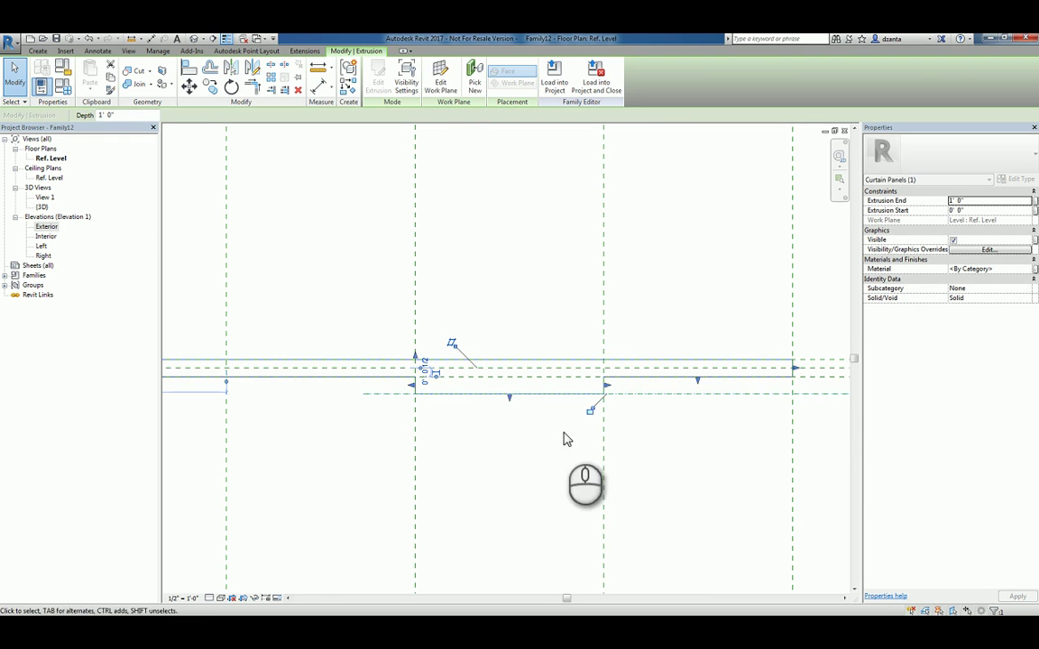
pyautogui.click(667, 458)
pyautogui.scroll(3, 678, 462)
pyautogui.scroll(-2, 686, 463)
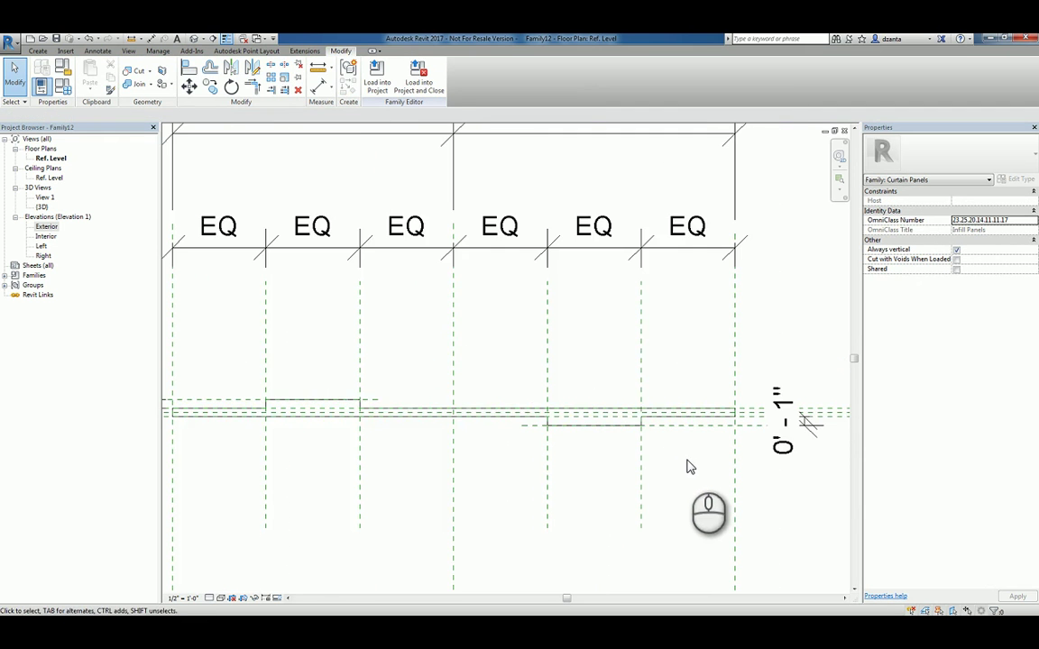
pyautogui.scroll(-1, 686, 463)
pyautogui.moveTo(548, 488); pyautogui.dragTo(624, 476, button='middle')
pyautogui.scroll(-5, 614, 474)
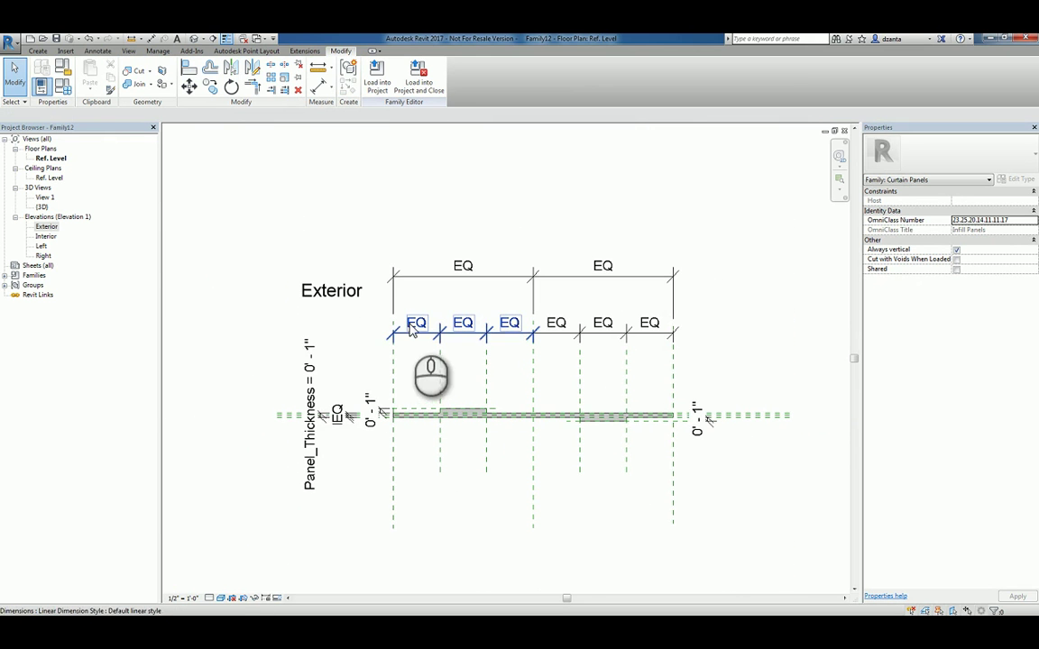
# Set Panel_Thickness to 2" in Family Types.
pyautogui.click(61, 93)
pyautogui.click(475, 279)
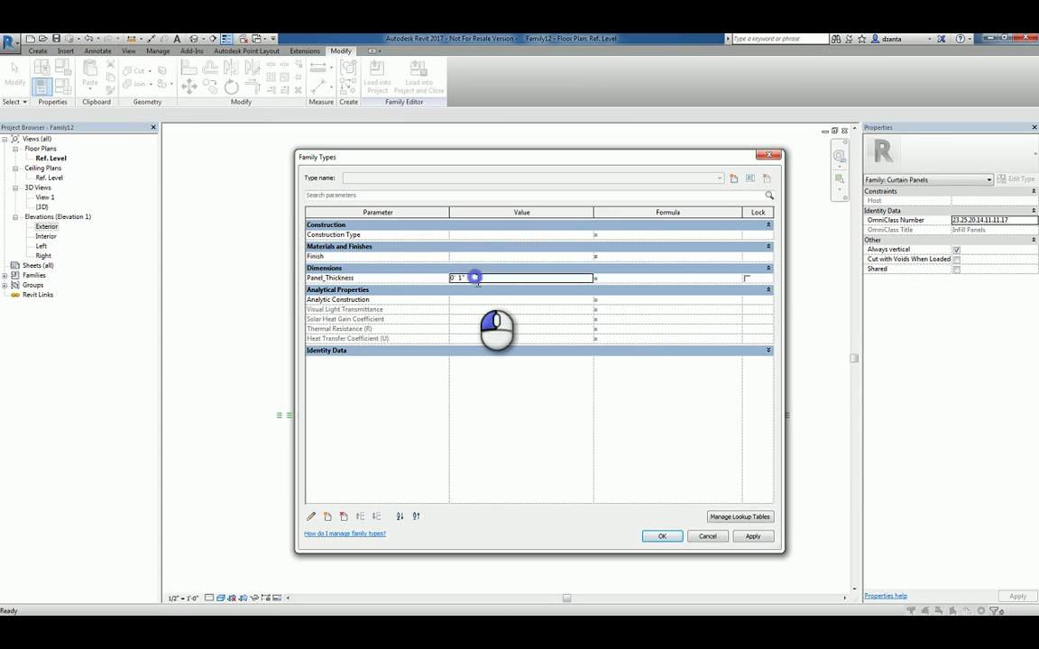
pyautogui.write('2"')
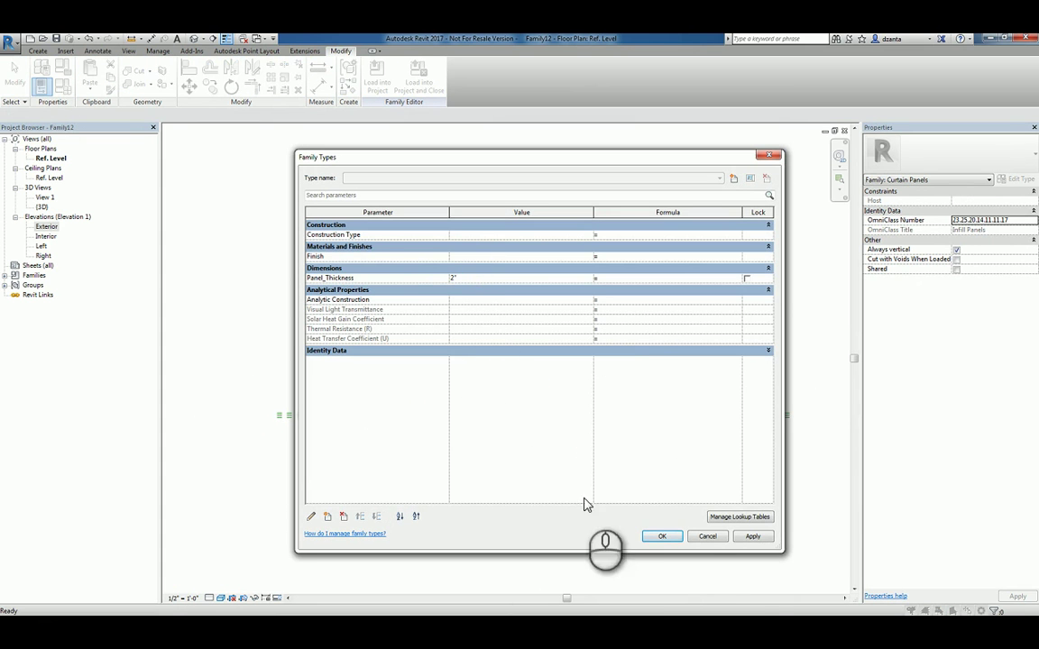
pyautogui.click(662, 537)
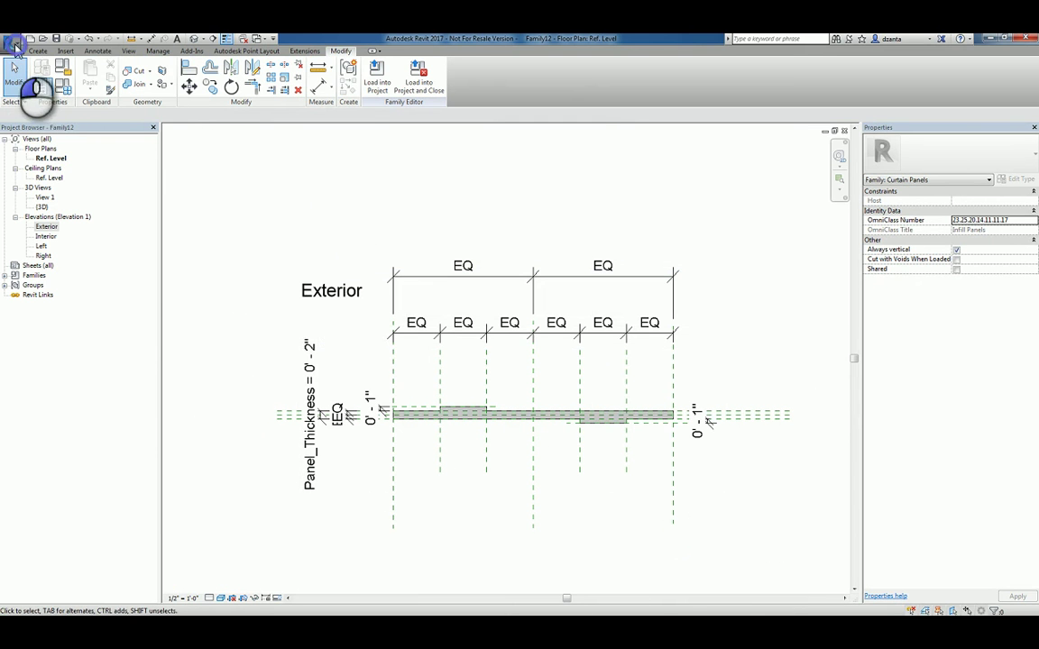
pyautogui.click(15, 45)
pyautogui.click(36, 165)
# Save the family as 'Custom Curtain Panel.rfa' in the Families - How To Guide folder.
pyautogui.click(110, 160)
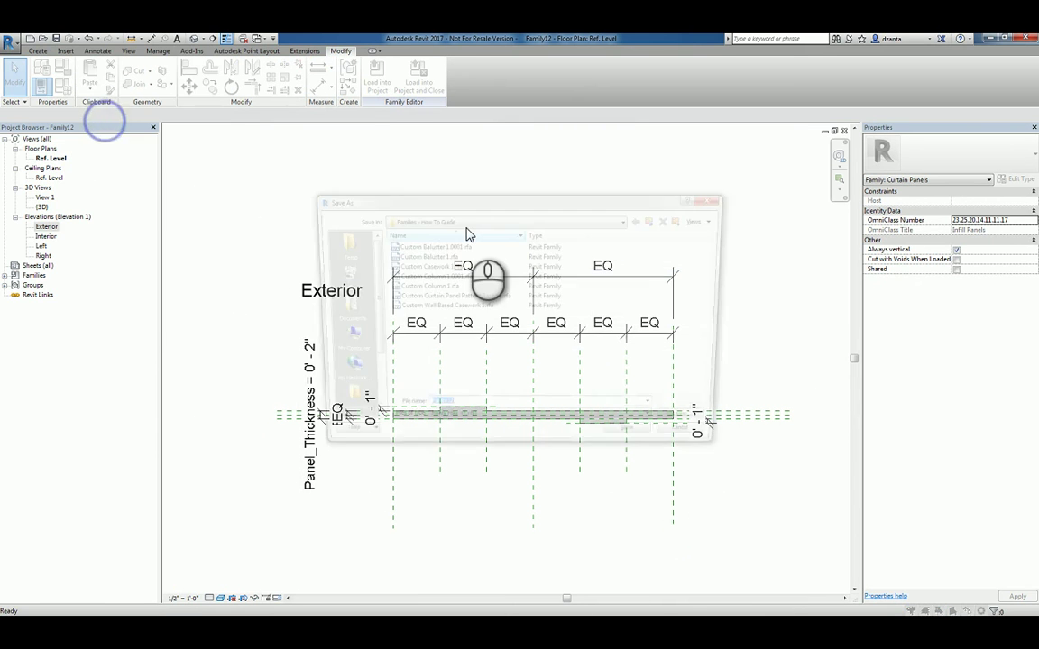
pyautogui.write('Cust')
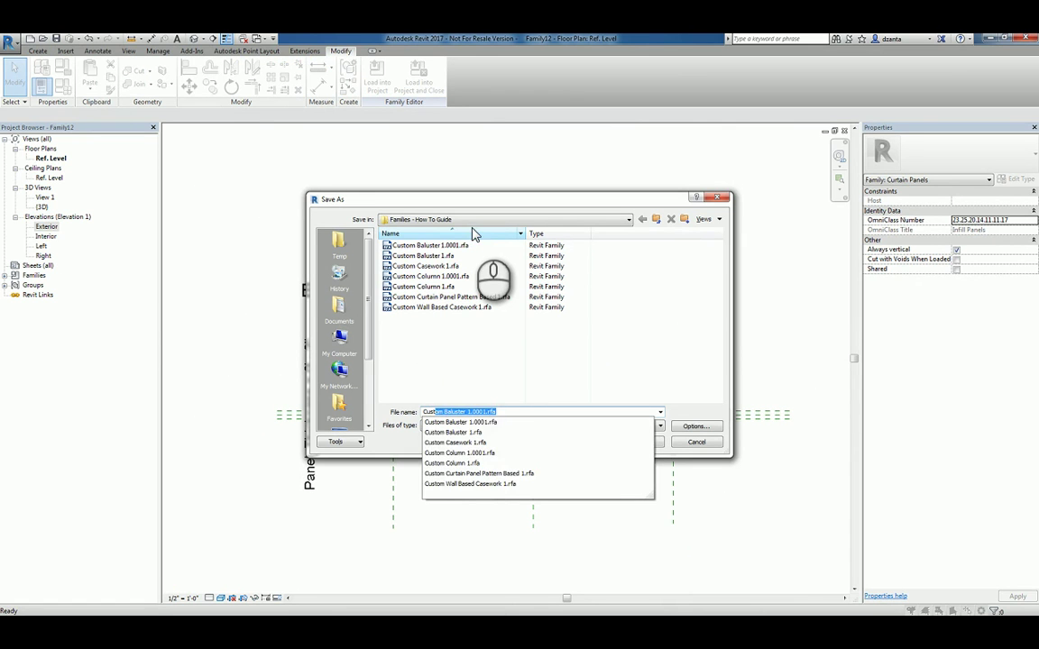
pyautogui.write('om Curtain Panel')
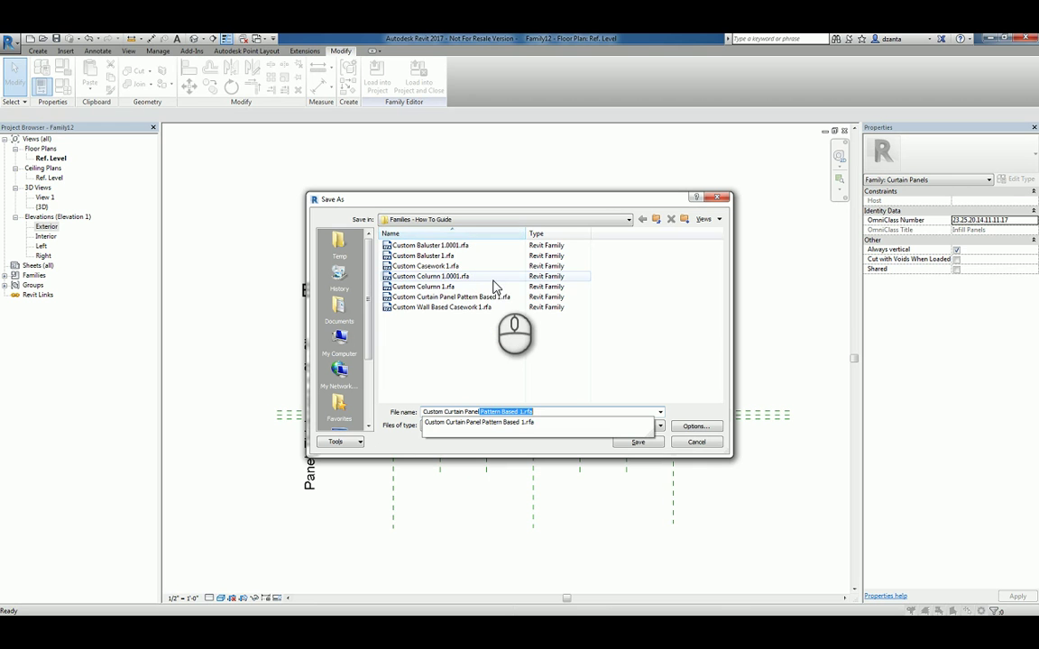
pyautogui.click(487, 366)
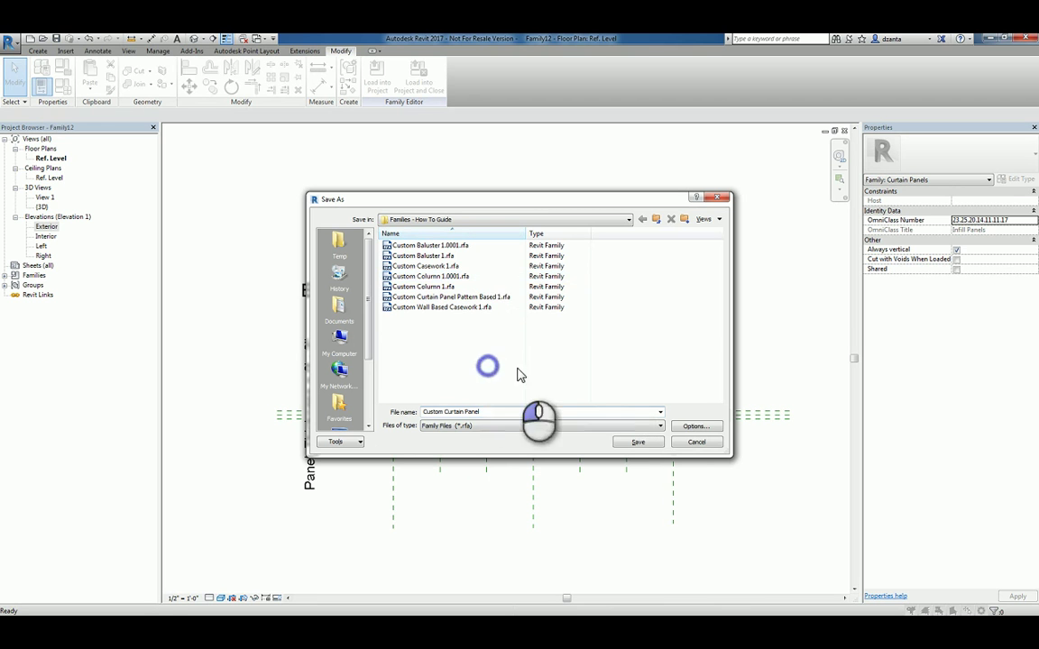
pyautogui.click(637, 442)
pyautogui.click(260, 213)
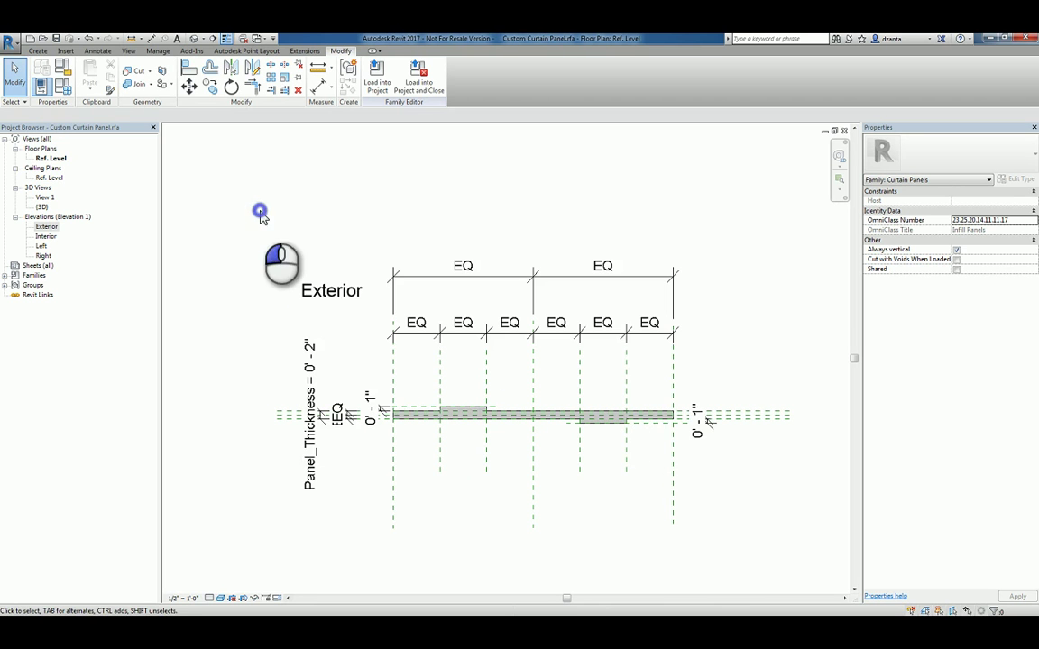
# Create an architectural project, draw a short Curtain Wall: Storefront segment, and load the panel family.
pyautogui.hotkey('ctrl', 'n')
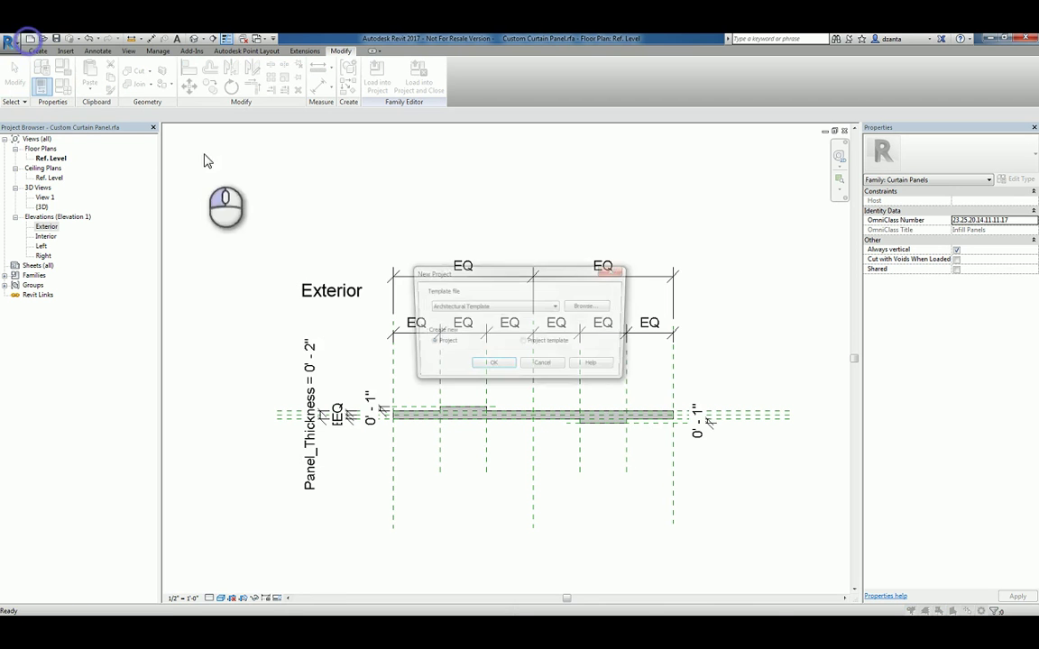
pyautogui.click(487, 365)
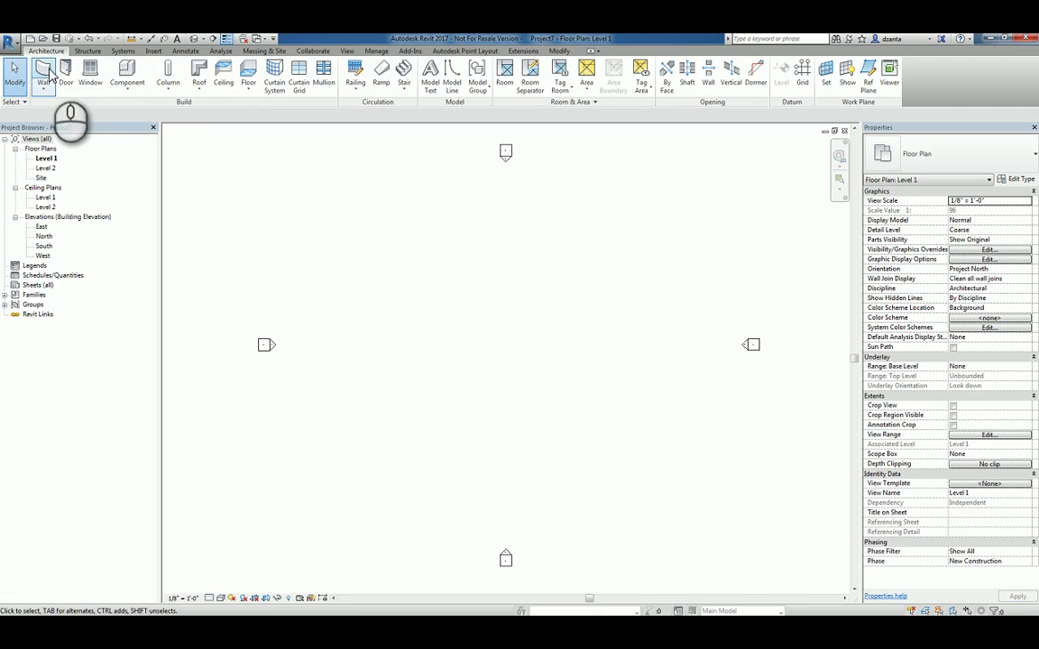
pyautogui.click(45, 77)
pyautogui.click(937, 155)
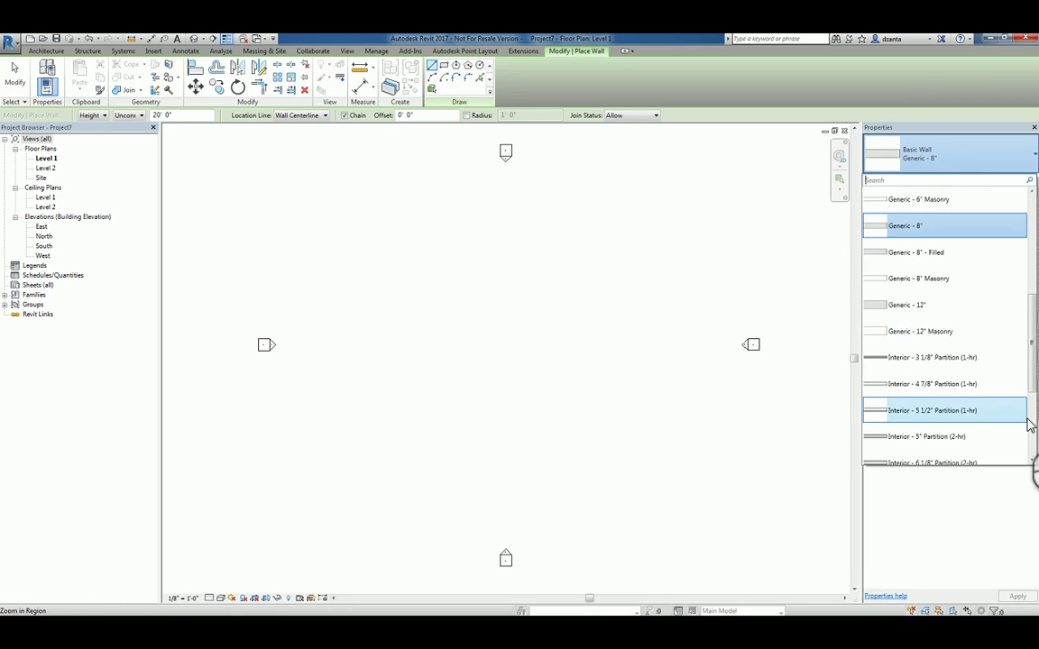
pyautogui.scroll(-5, 1033, 433)
pyautogui.click(928, 423)
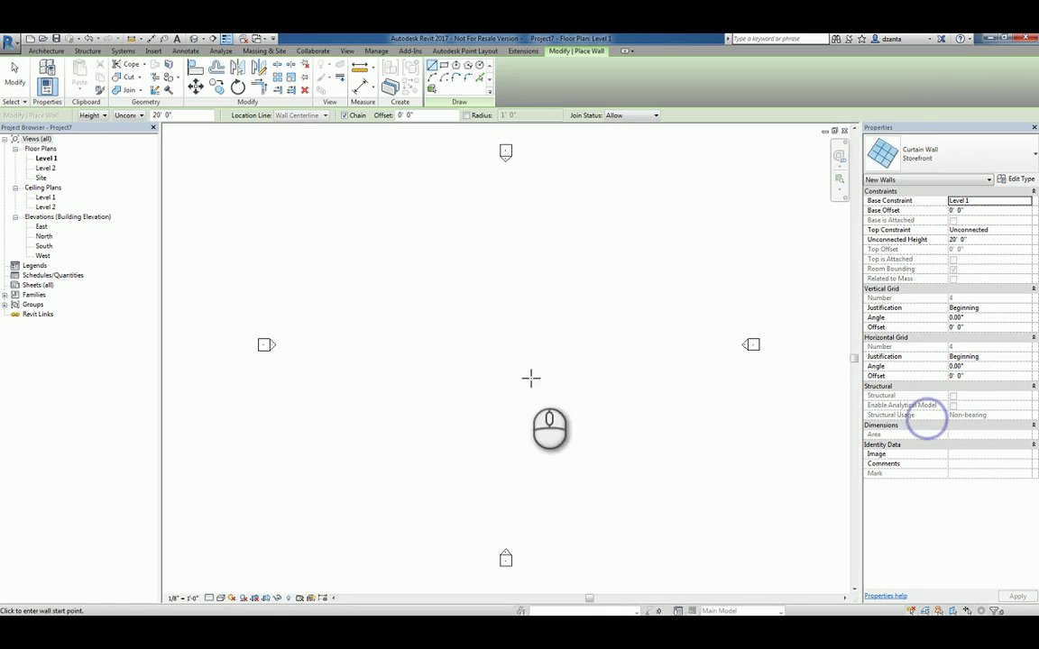
pyautogui.click(475, 345)
pyautogui.click(519, 344)
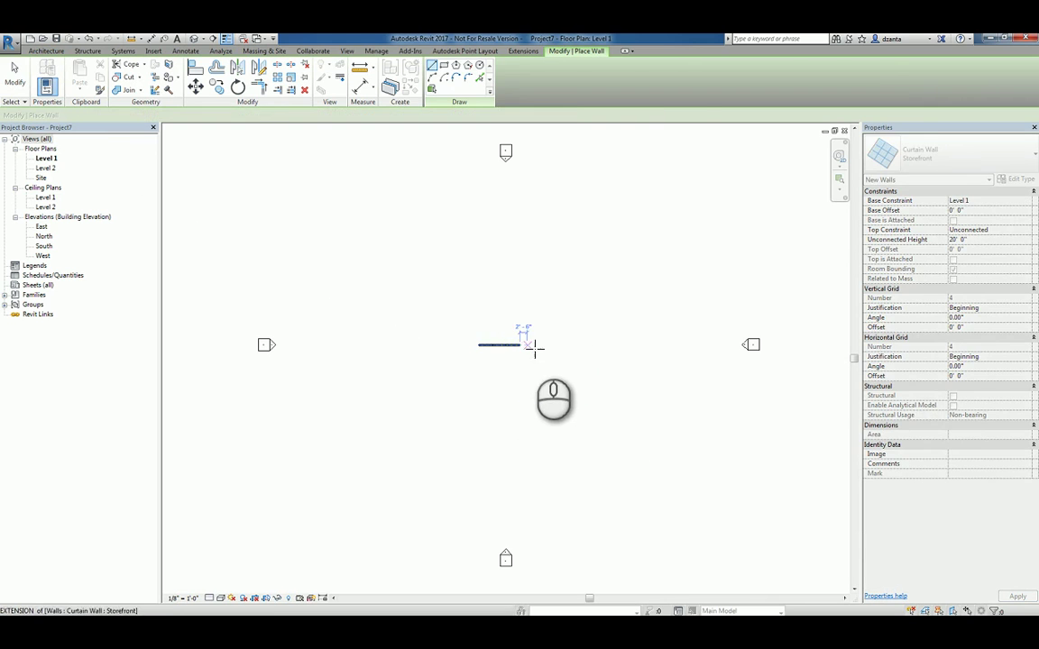
pyautogui.press('Escape')
pyautogui.press('Escape')
pyautogui.hotkey('ctrl', 'Tab')
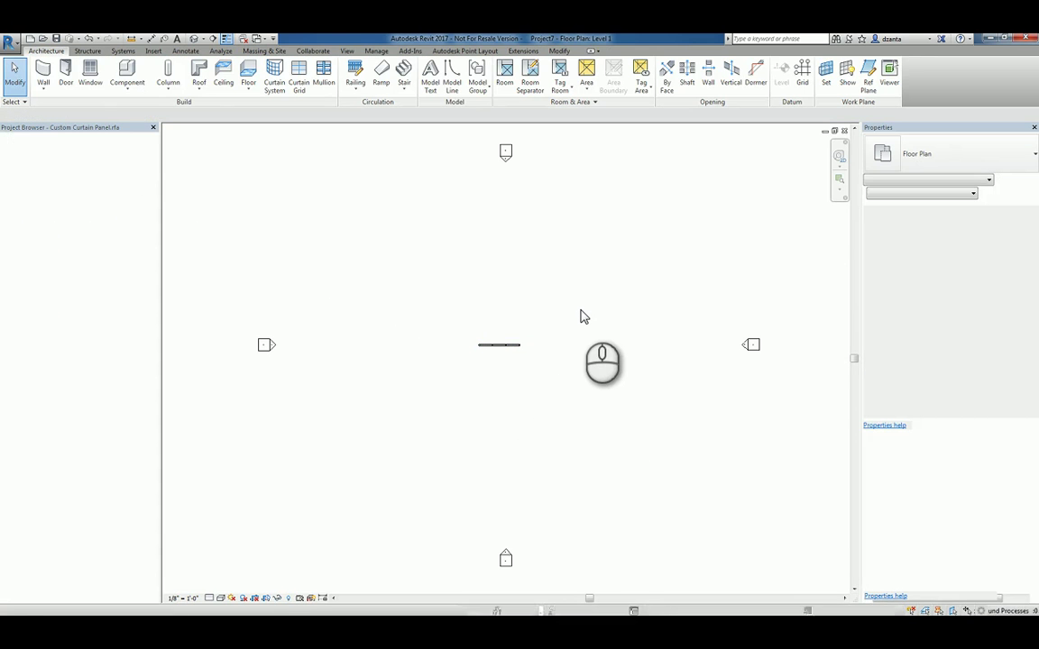
pyautogui.click(381, 88)
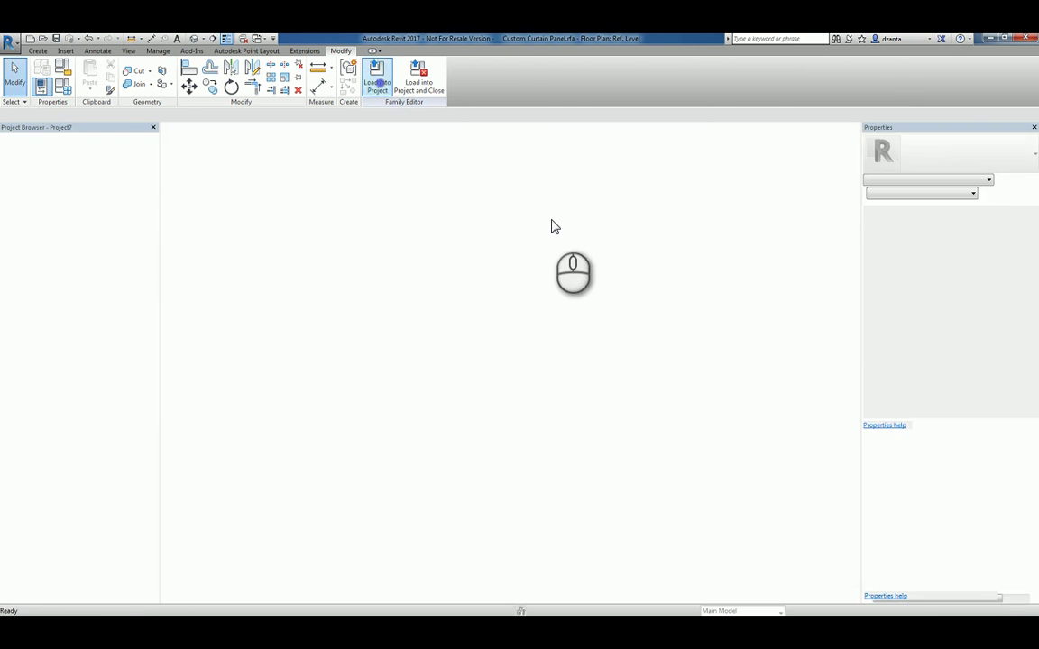
# In 3D, change the Storefront wall type's Curtain Panel to Custom Curtain Panel.
pyautogui.click(192, 38)
pyautogui.keyDown('shift'); pyautogui.moveTo(350, 248); pyautogui.dragTo(574, 316, button='middle'); pyautogui.keyUp('shift')
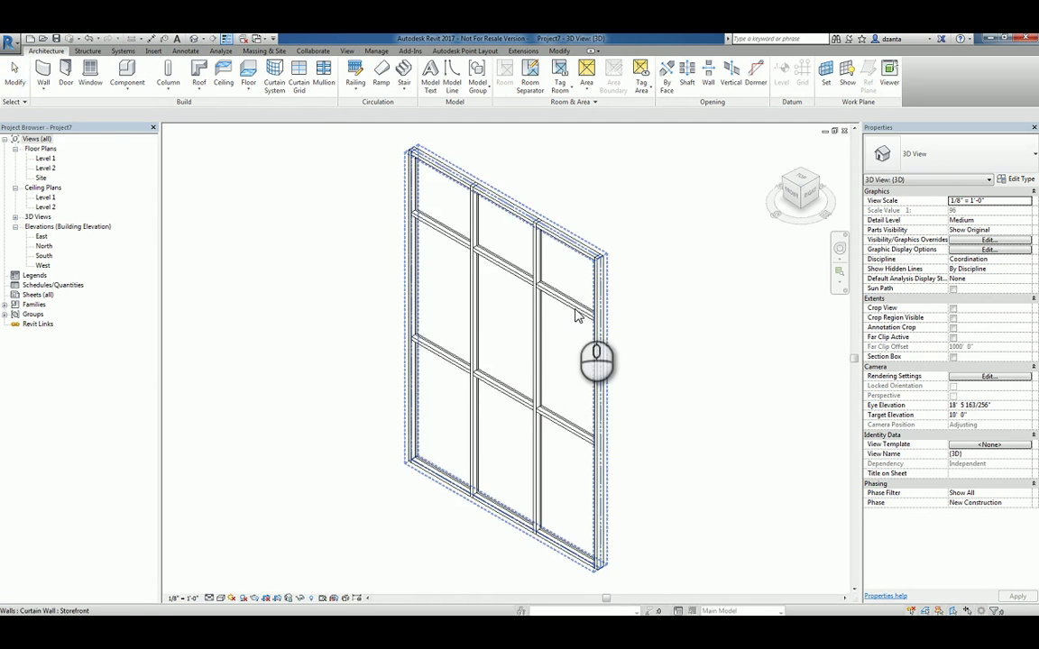
pyautogui.click(596, 268)
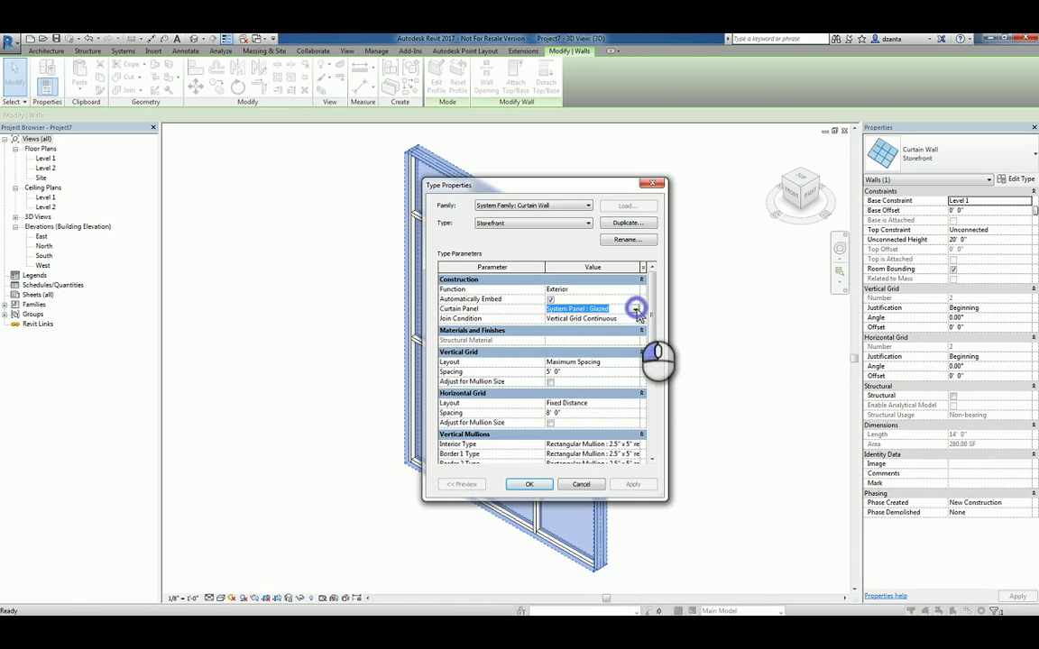
pyautogui.click(635, 309)
pyautogui.click(637, 332)
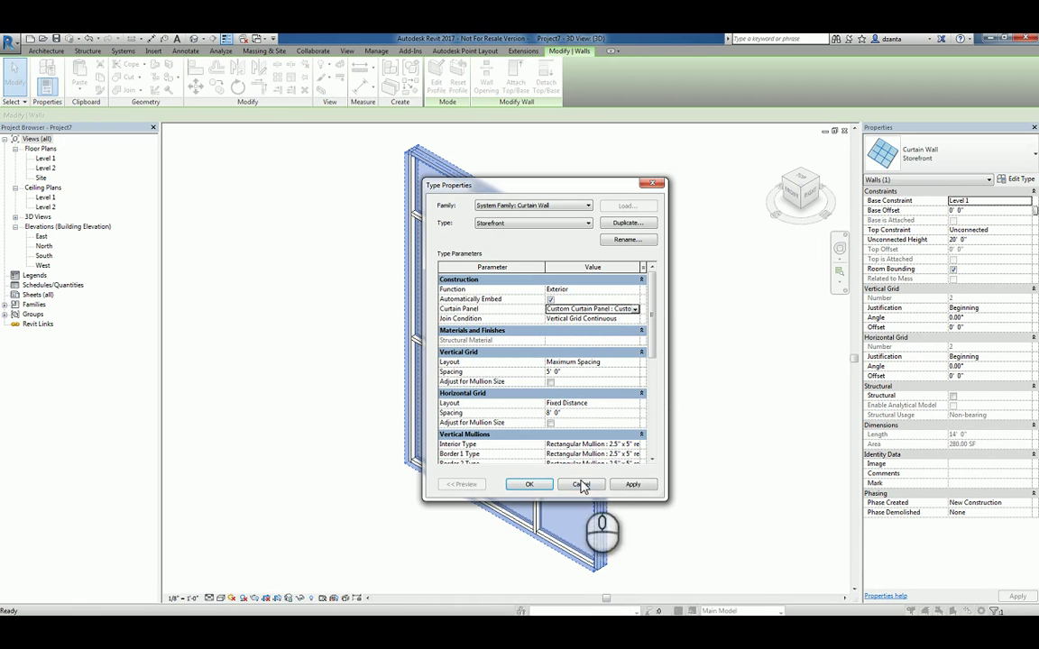
pyautogui.click(633, 484)
pyautogui.click(528, 487)
pyautogui.click(722, 498)
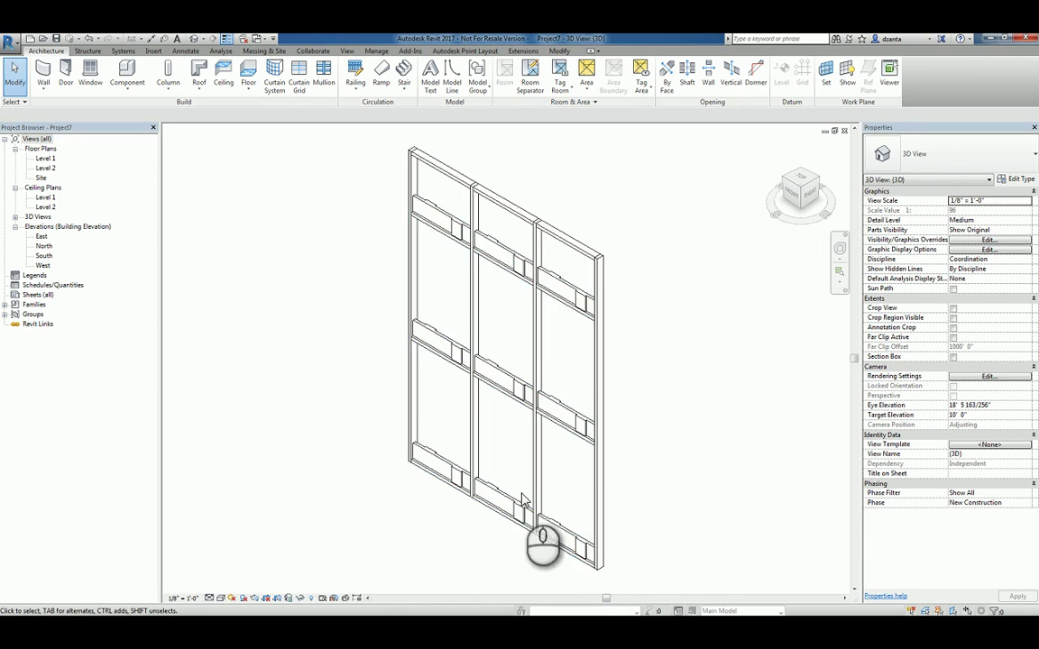
pyautogui.scroll(2, 522, 502)
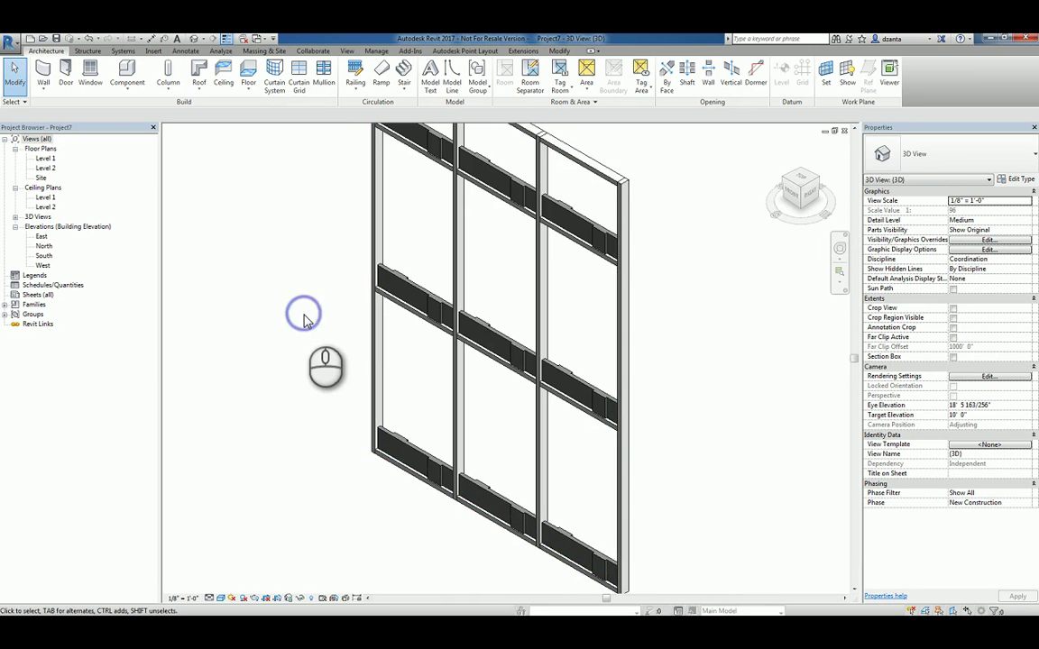
pyautogui.hotkey('ctrl', 'Tab')
pyautogui.hotkey('ctrl', 'Tab')
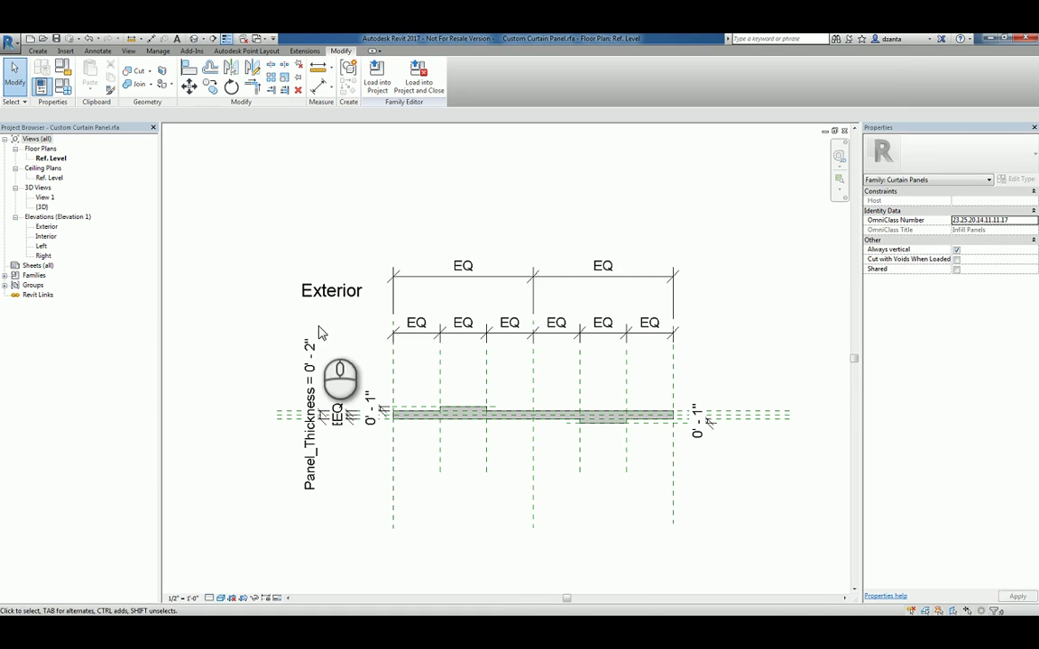
# In the Exterior elevation, stretch the extrusion from Ref. Level to the top reference plane.
pyautogui.doubleClick(47, 228)
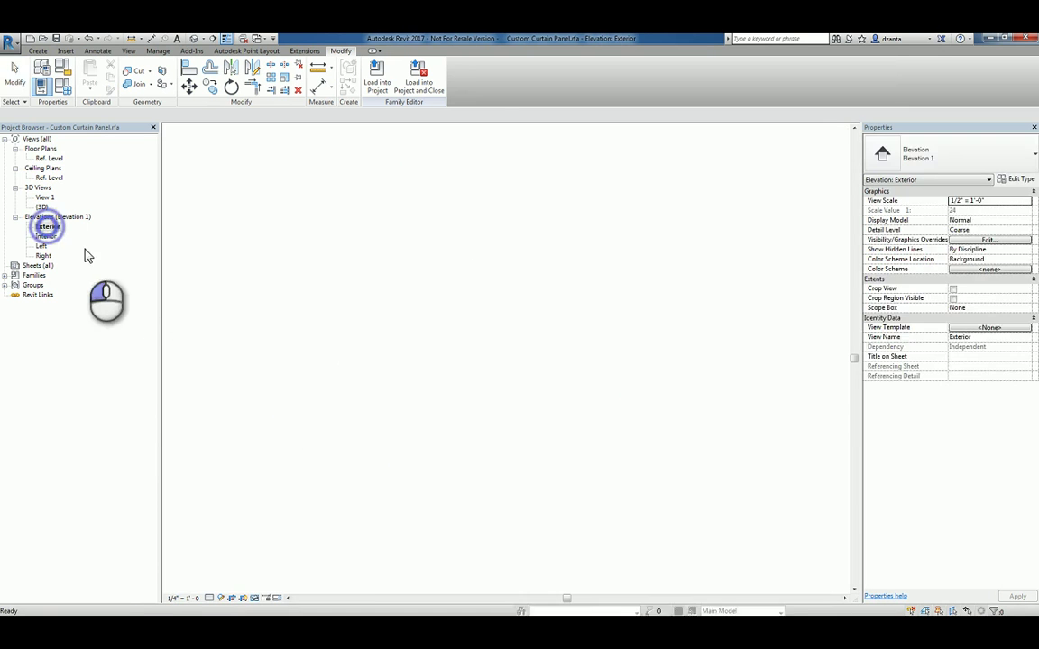
pyautogui.click(461, 475)
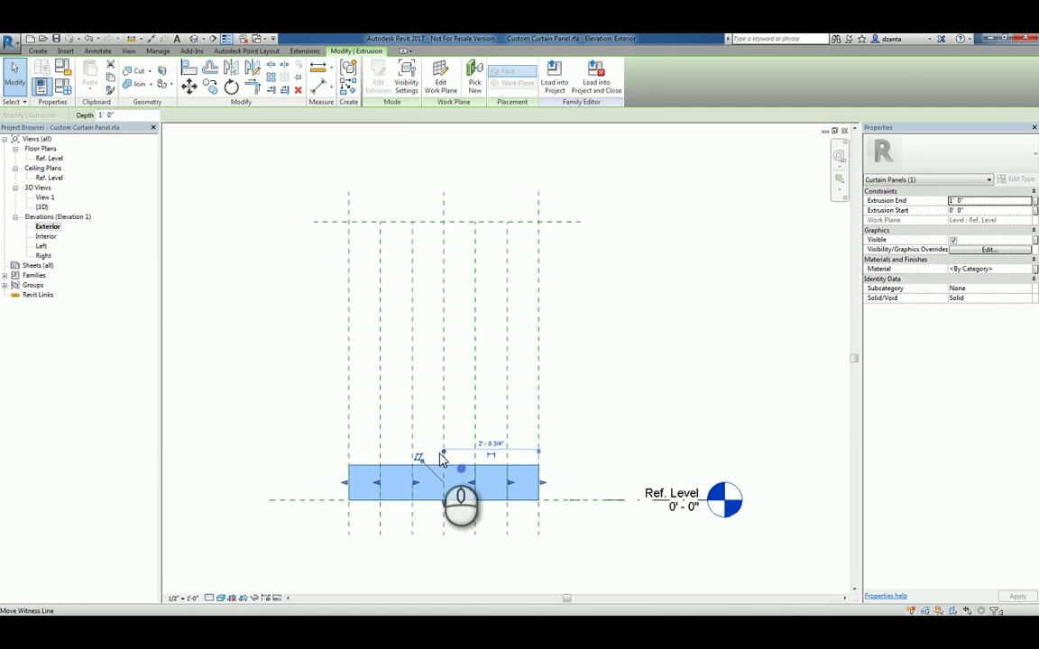
pyautogui.moveTo(445, 467); pyautogui.dragTo(448, 223)
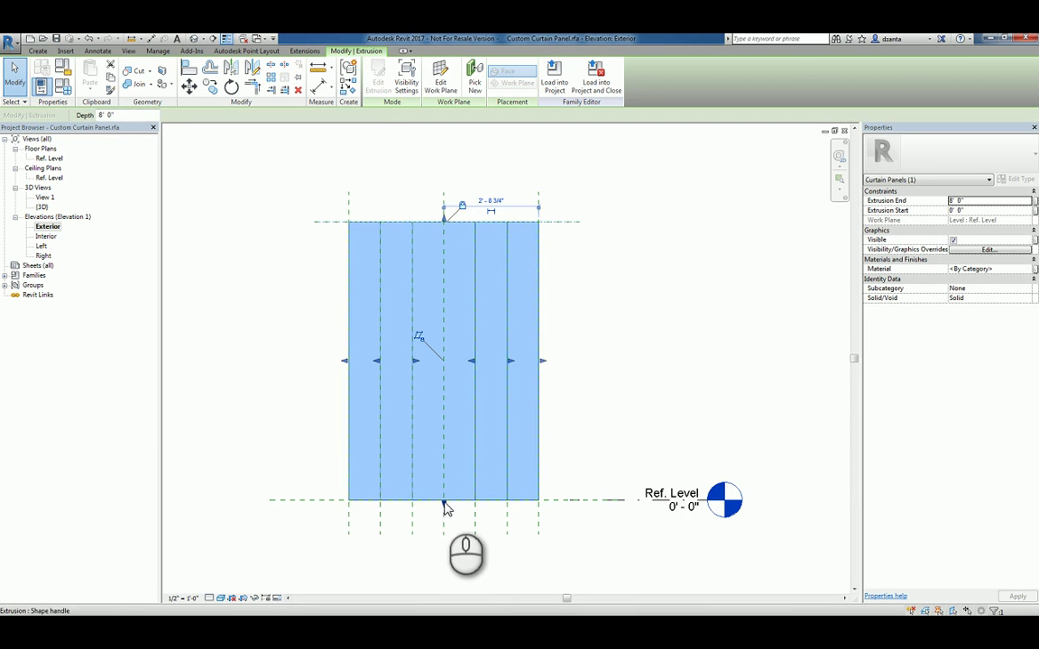
pyautogui.moveTo(445, 501)
pyautogui.mouseDown()
pyautogui.moveTo(442, 456)
pyautogui.moveTo(448, 501)
pyautogui.mouseUp()
pyautogui.click(567, 422)
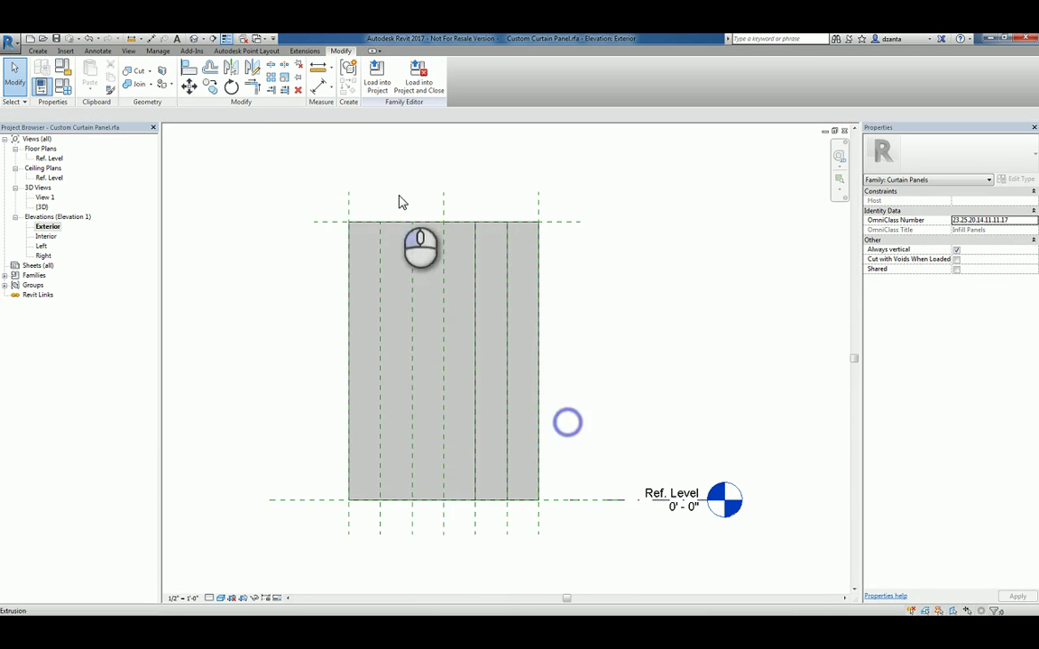
# Associate the extrusion's Material with a new type parameter named Panel_Material.
pyautogui.click(193, 40)
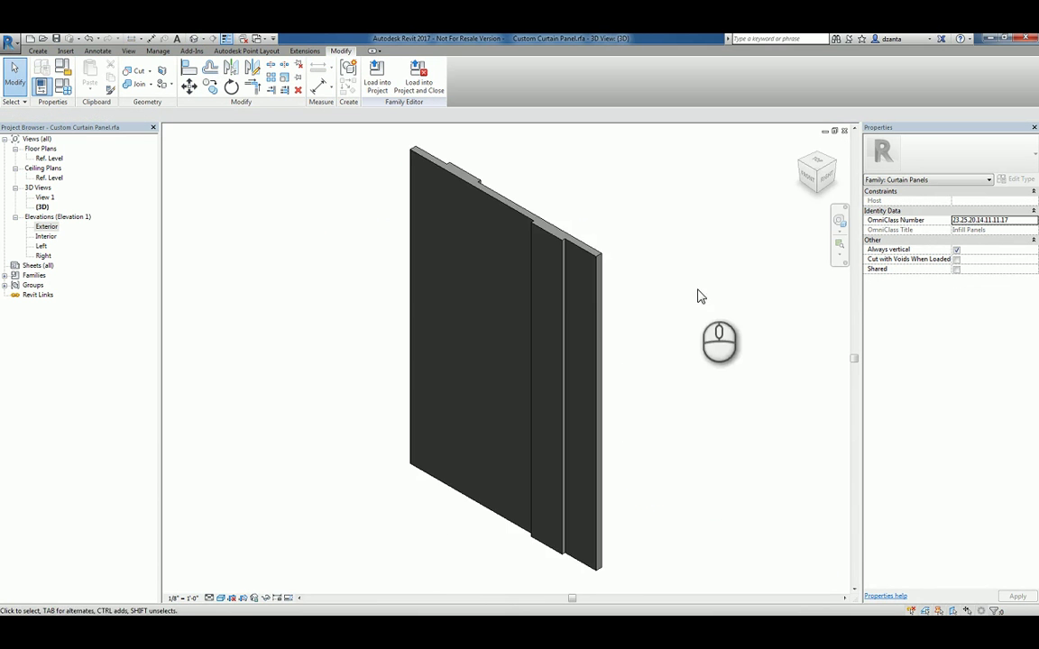
pyautogui.keyDown('shift'); pyautogui.moveTo(722, 411); pyautogui.dragTo(541, 401, button='middle'); pyautogui.keyUp('shift')
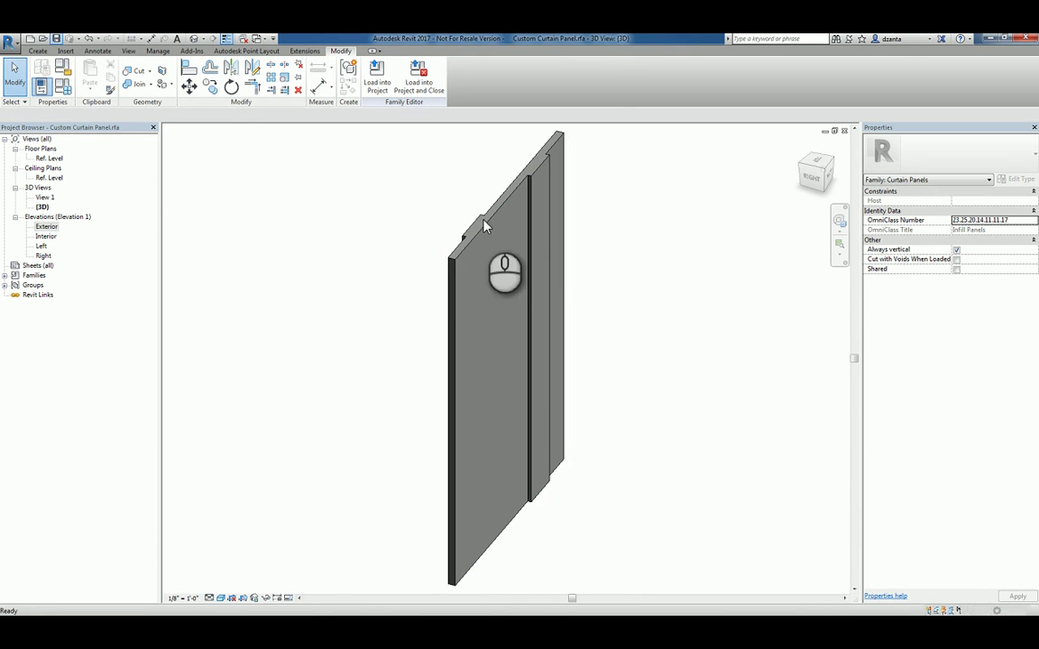
pyautogui.click(537, 199)
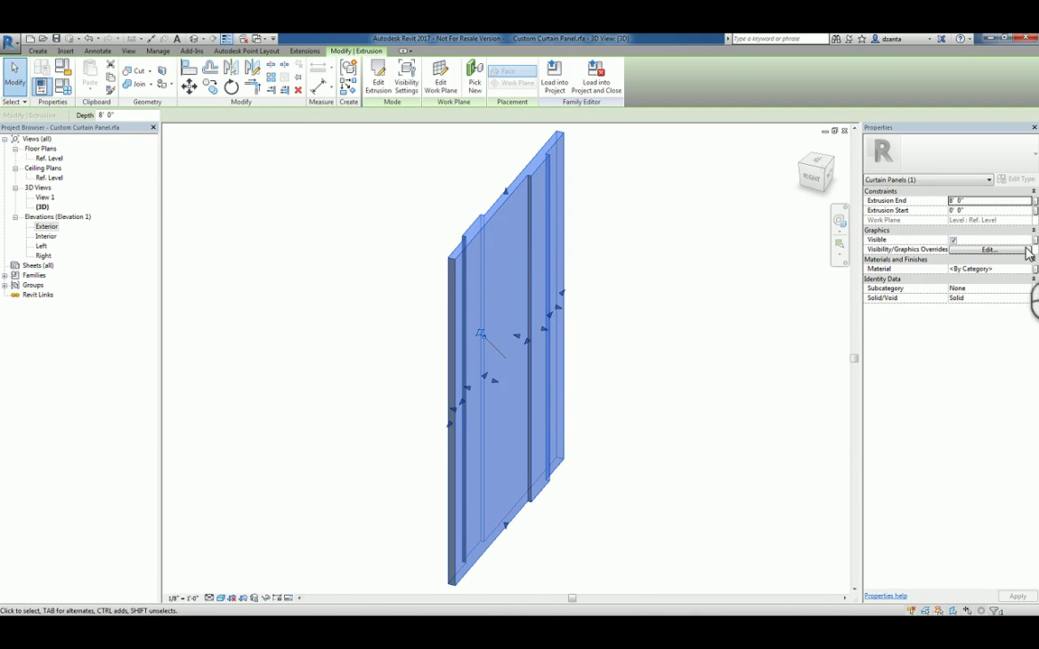
pyautogui.click(1033, 268)
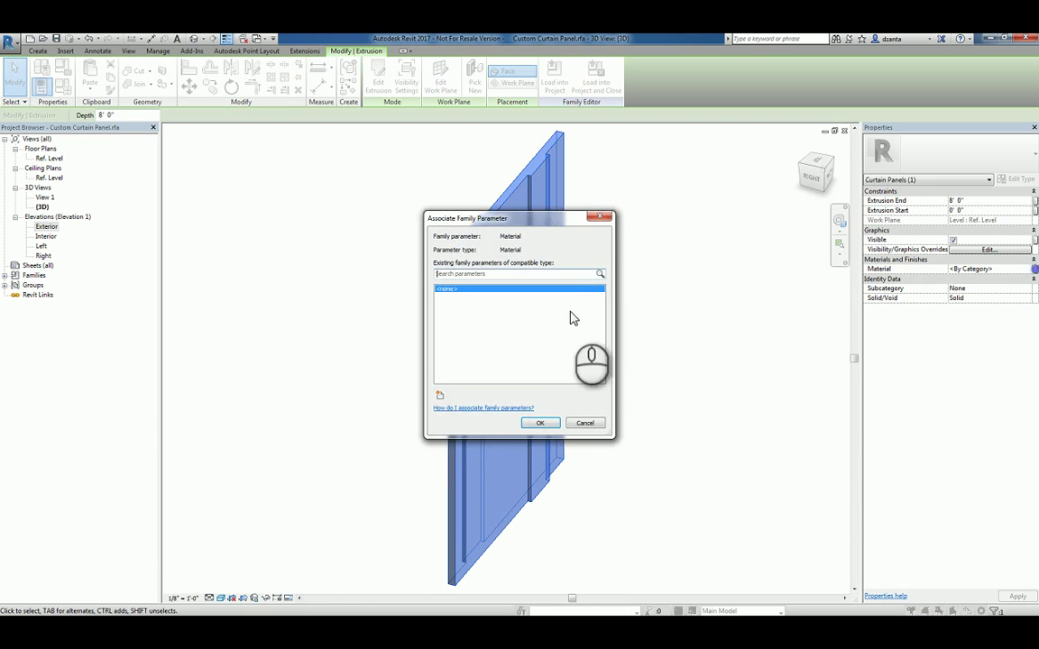
pyautogui.click(439, 396)
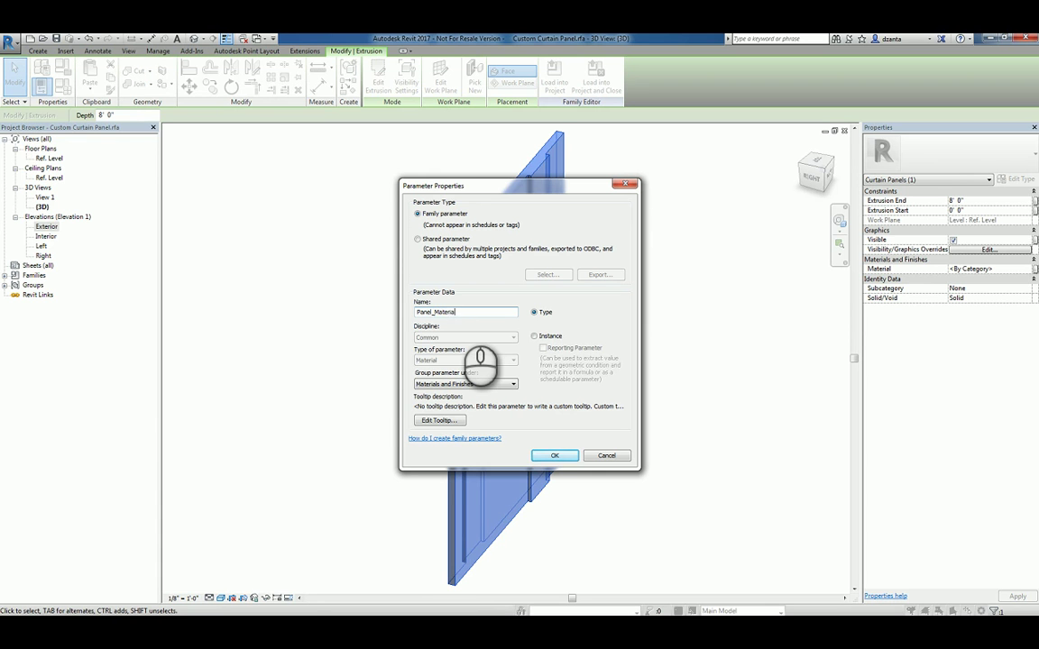
pyautogui.press('Return')
pyautogui.click(537, 423)
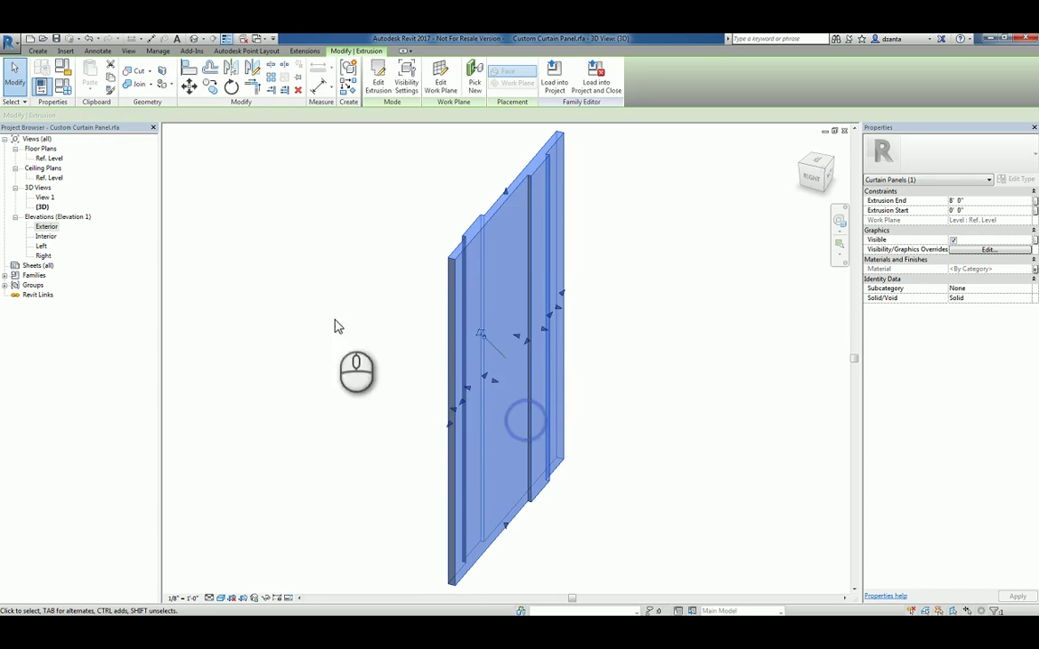
pyautogui.click(335, 319)
# Set Panel_Material to Glass in Family Types.
pyautogui.click(62, 85)
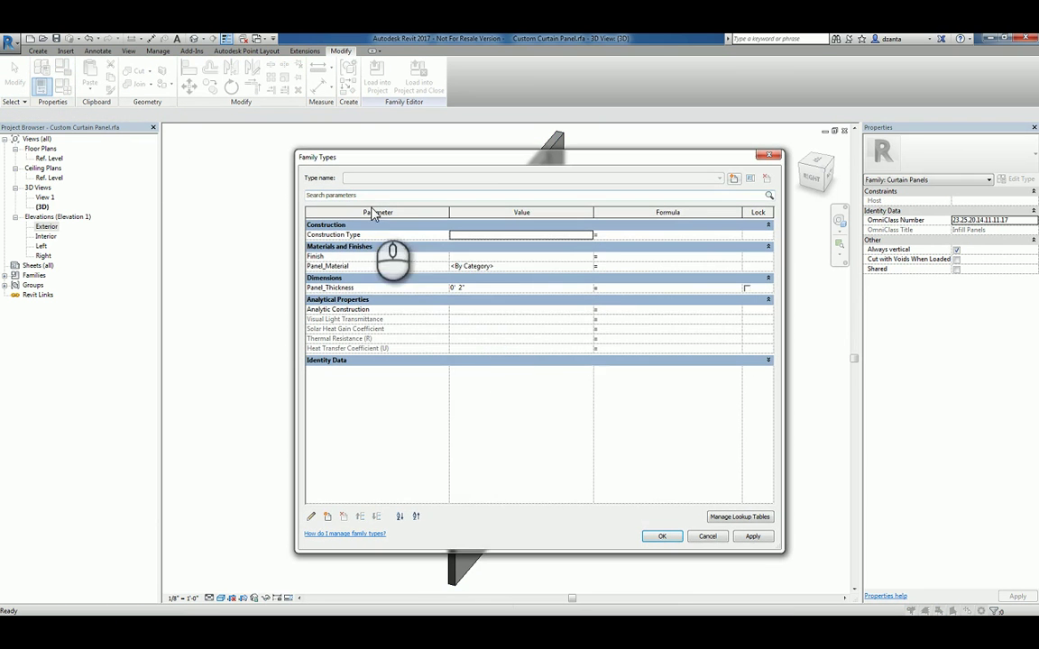
pyautogui.click(591, 267)
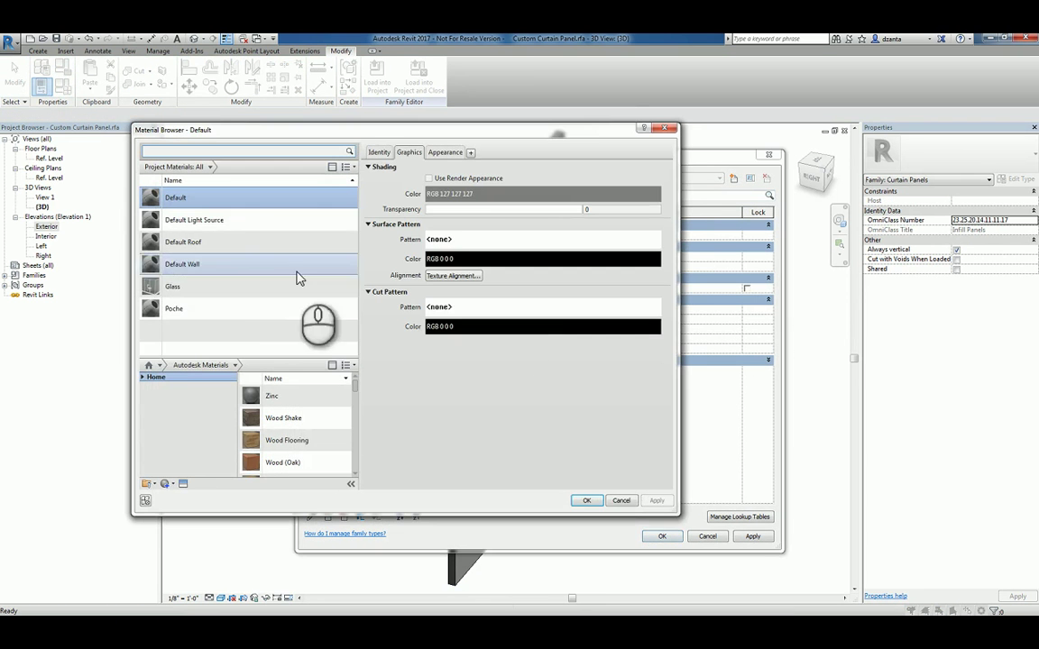
pyautogui.doubleClick(258, 288)
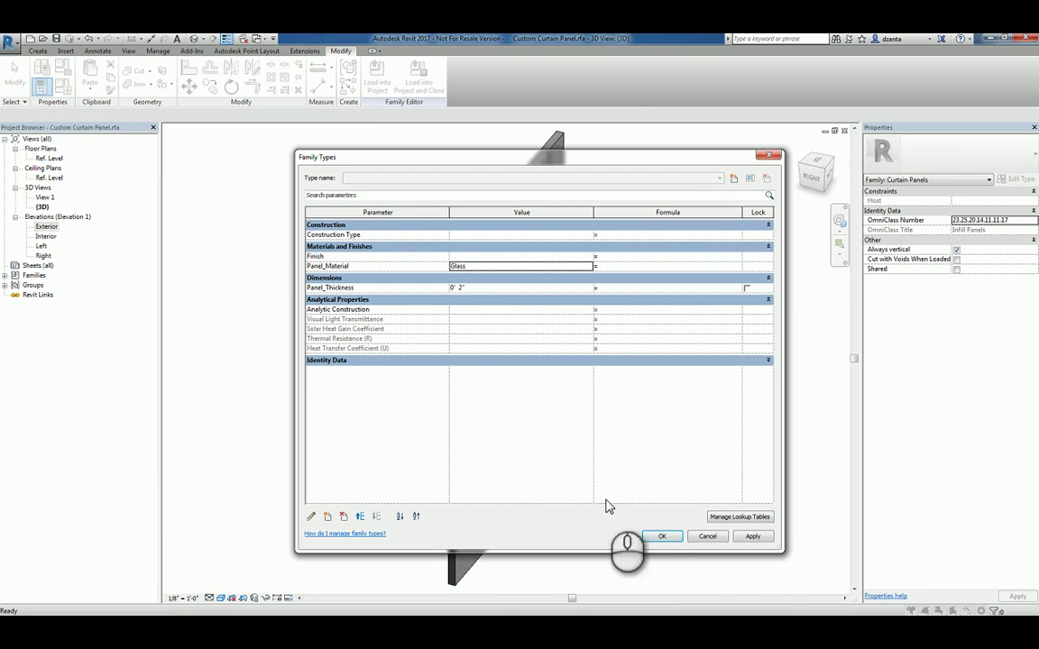
pyautogui.click(662, 535)
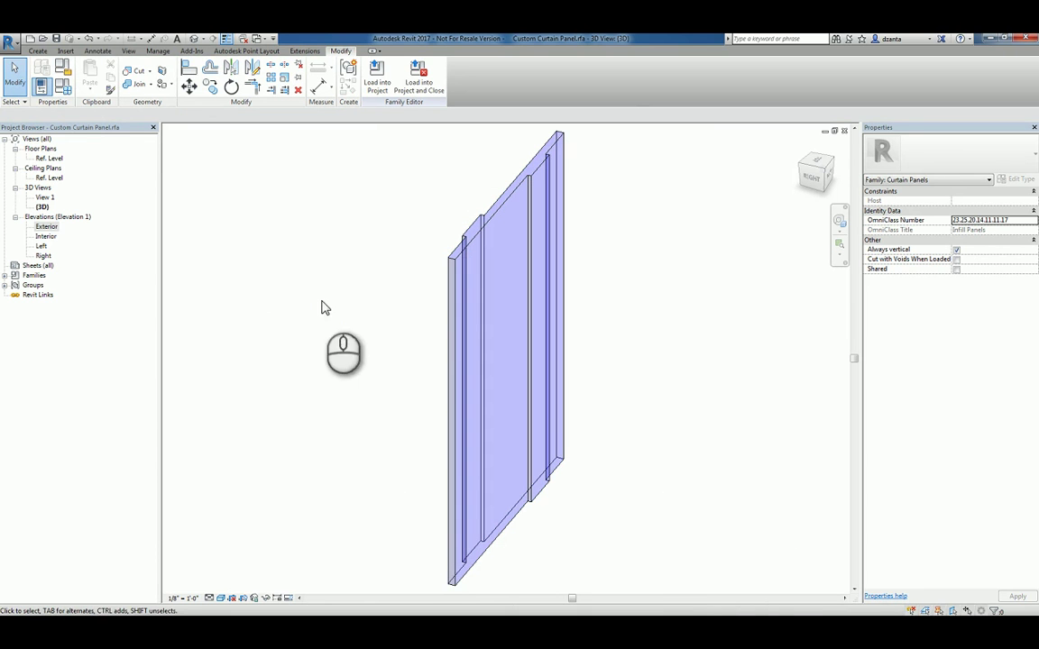
pyautogui.click(320, 297)
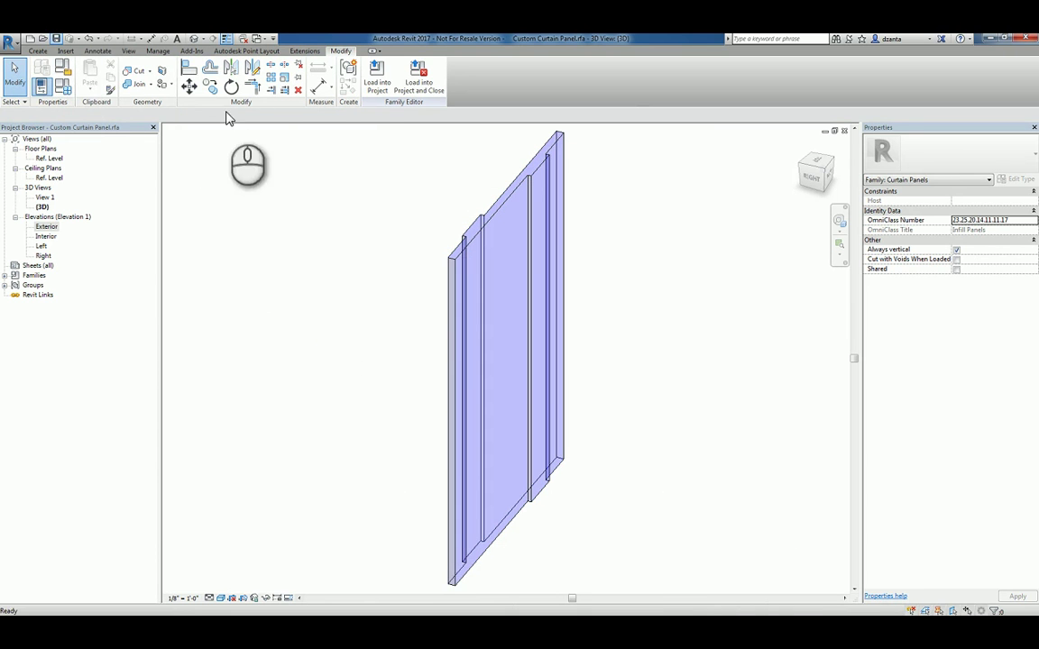
# Load the panel into the project, overwriting the existing version and its parameter values.
pyautogui.click(377, 80)
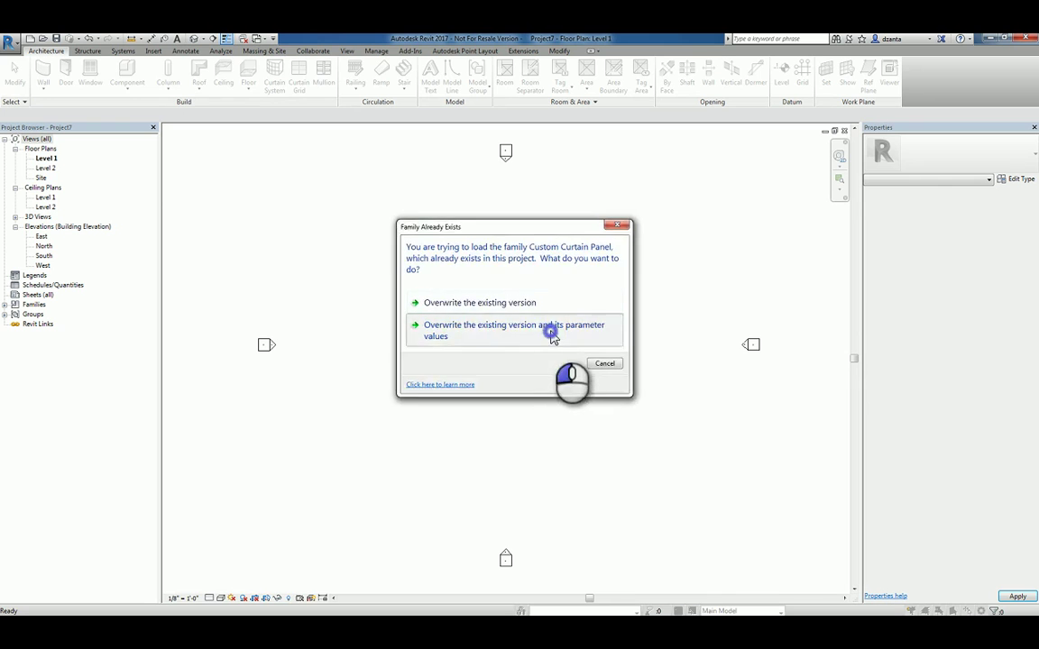
pyautogui.click(552, 329)
pyautogui.click(538, 434)
# Orbit and zoom the project's 3D view to inspect the glass-paneled Storefront wall.
pyautogui.click(192, 39)
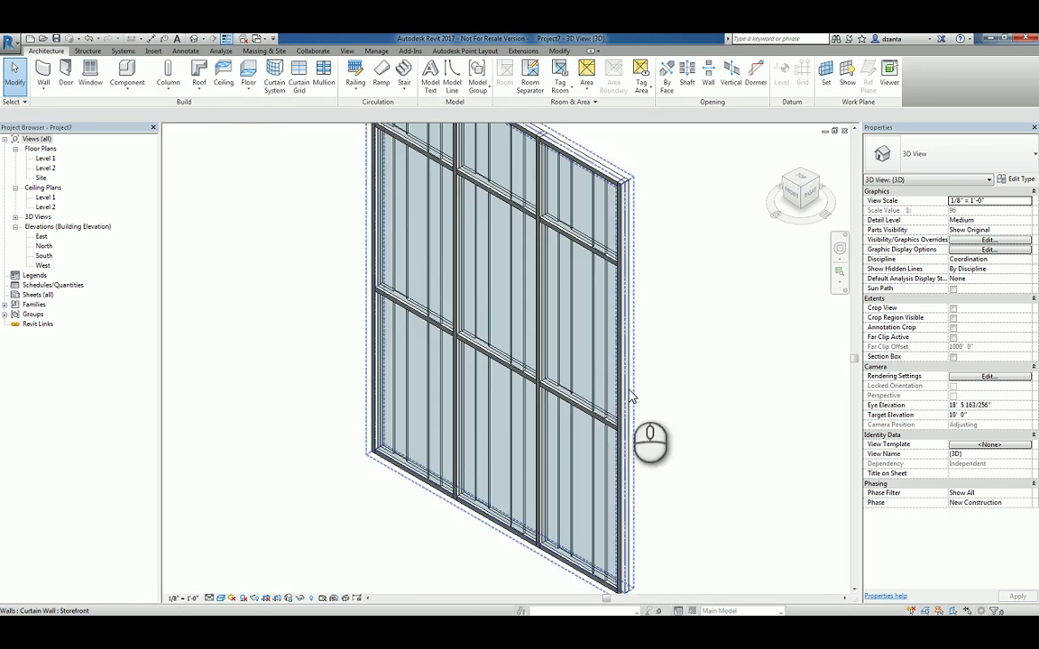
pyautogui.keyDown('shift'); pyautogui.moveTo(631, 394); pyautogui.dragTo(696, 358, button='middle'); pyautogui.keyUp('shift')
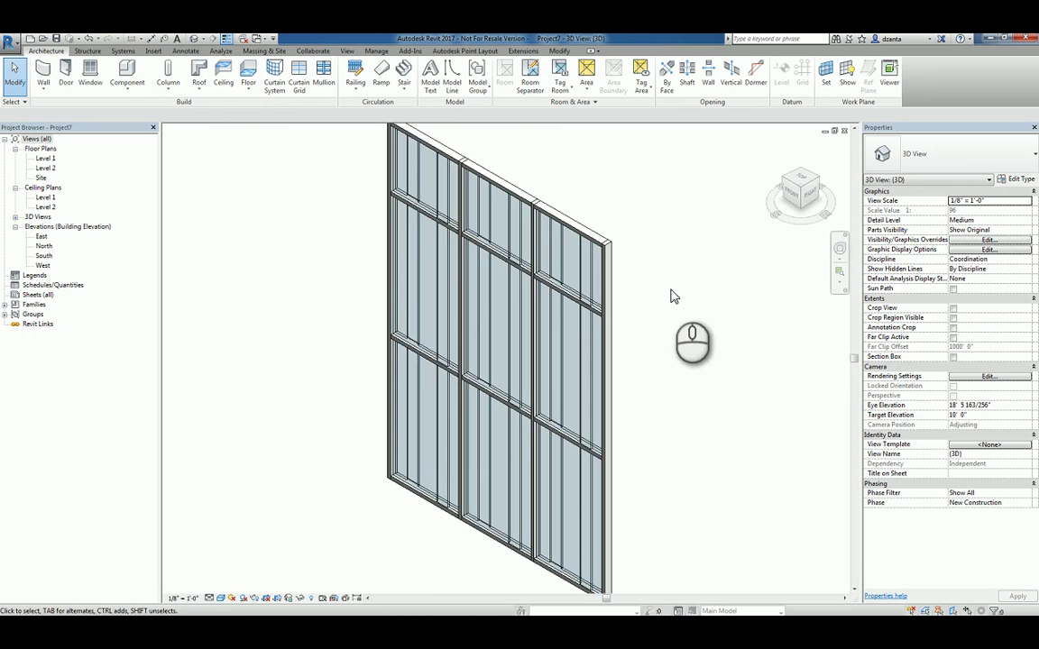
pyautogui.scroll(2, 671, 296)
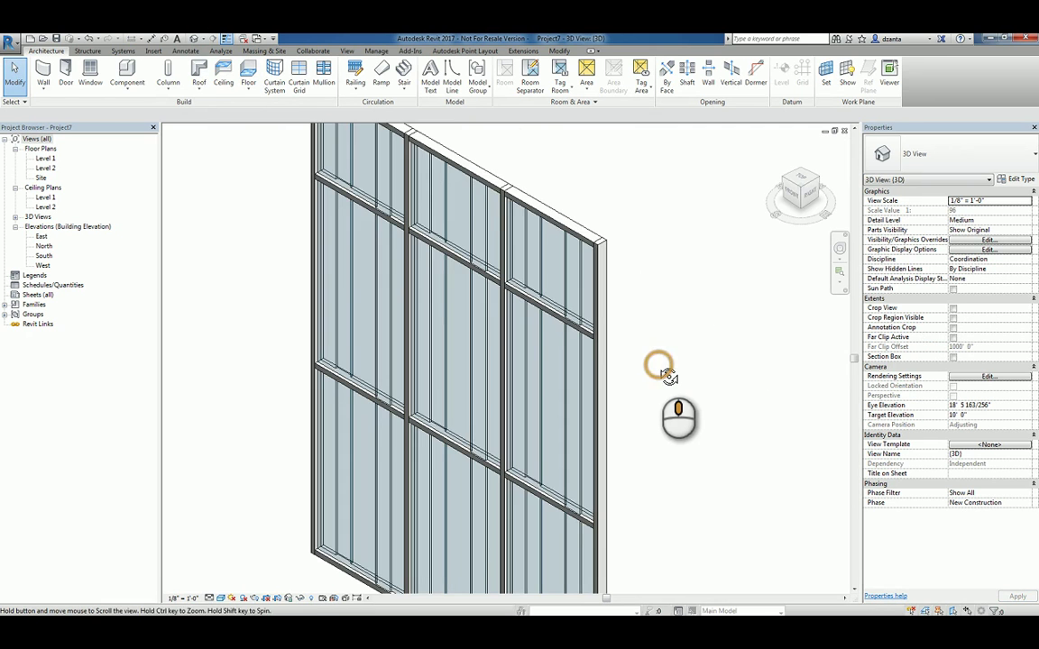
pyautogui.keyDown('shift'); pyautogui.moveTo(667, 375); pyautogui.dragTo(379, 261, button='middle'); pyautogui.keyUp('shift')
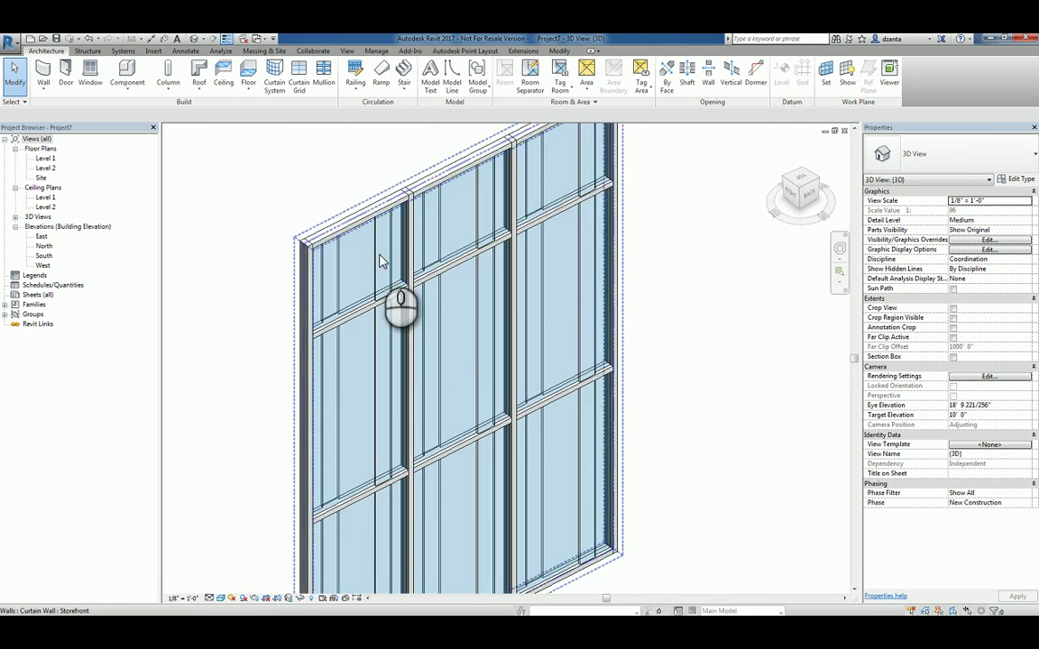
pyautogui.scroll(3, 379, 261)
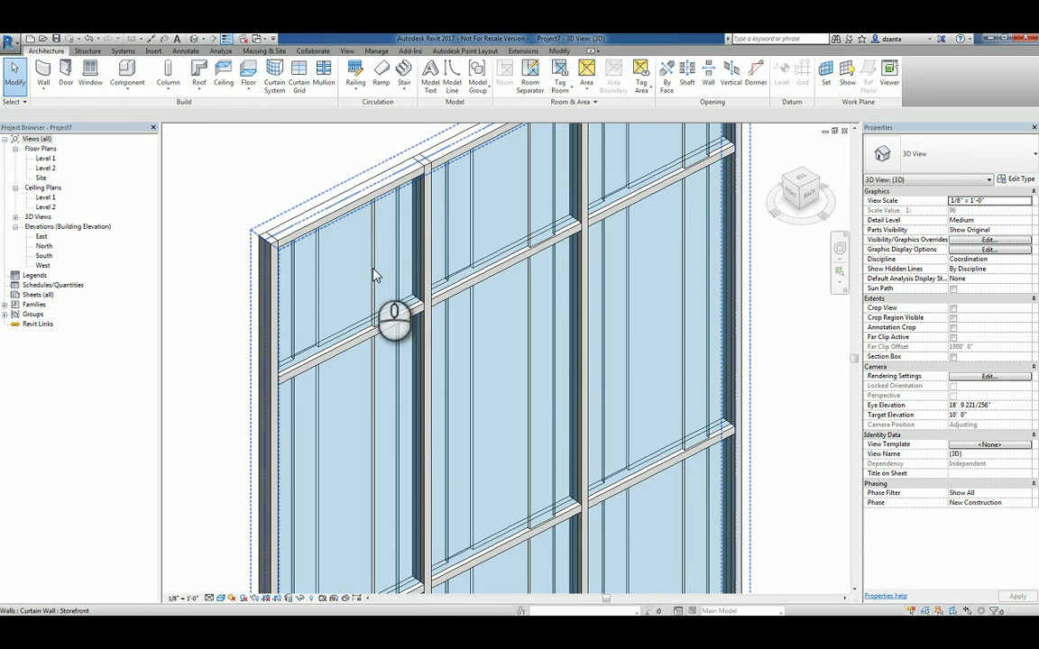
pyautogui.moveTo(586, 401); pyautogui.dragTo(561, 469, button='middle')
pyautogui.scroll(4, 427, 386)
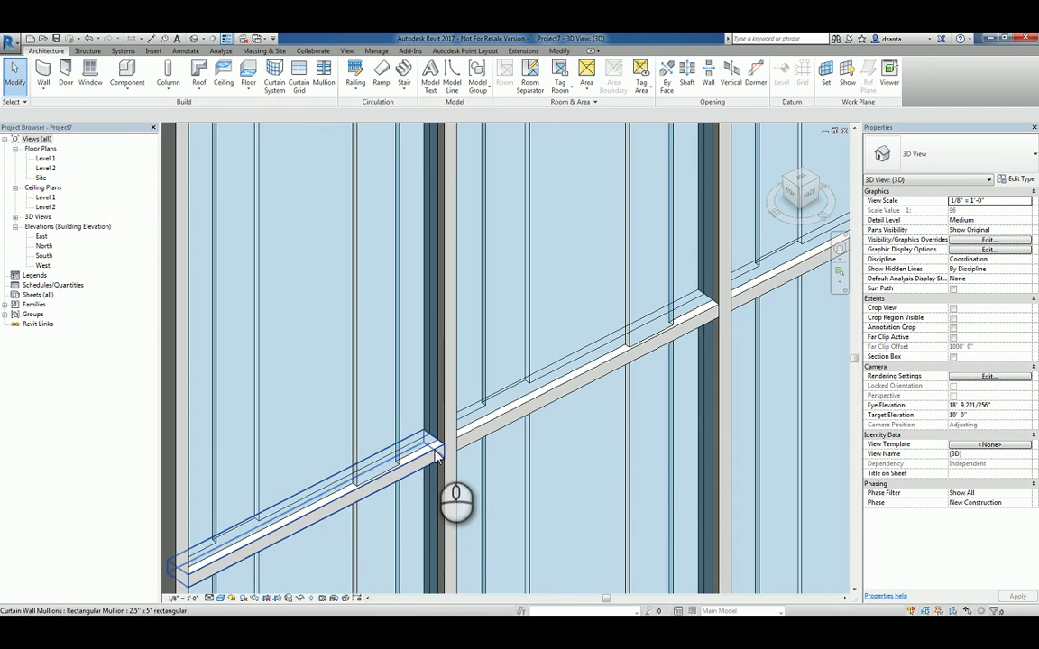
pyautogui.scroll(-6, 643, 461)
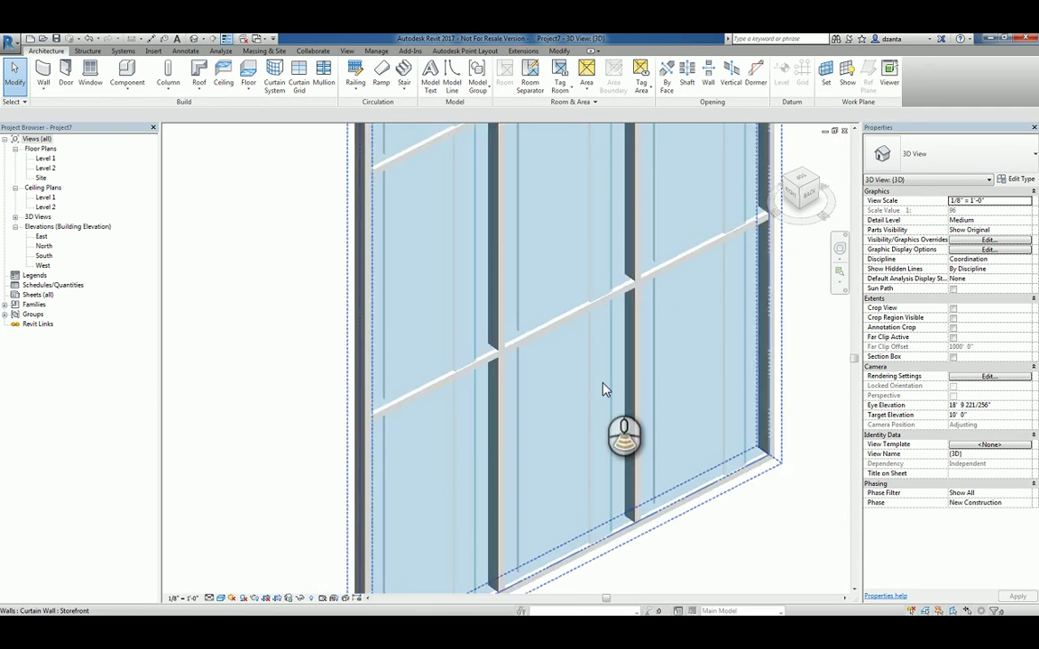